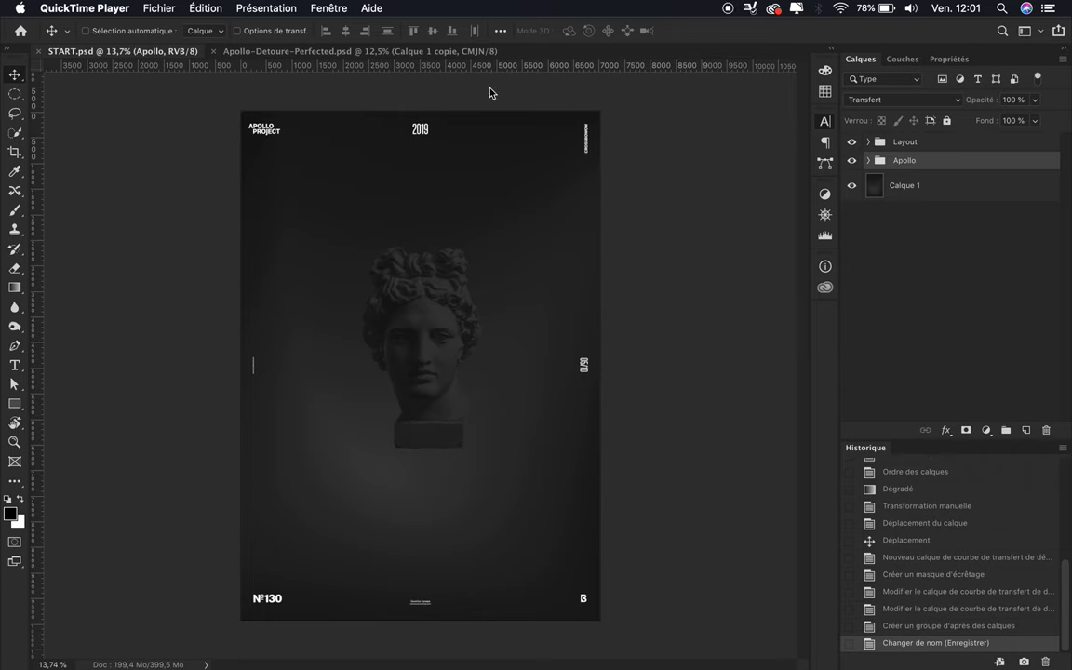
- Draw a green-to-purple gradient-filled circle beside the Apollo head
{"action": "key", "text": "ctrl+shift+alt+n"}
{"action": "left_click", "coordinate": [175, 30]}
{"action": "left_click", "coordinate": [88, 115]}
{"action": "left_click_drag", "start_coordinate": [14, 403], "coordinate": [33, 409]}
{"action": "left_click_drag", "start_coordinate": [328, 201], "coordinate": [381, 253]}
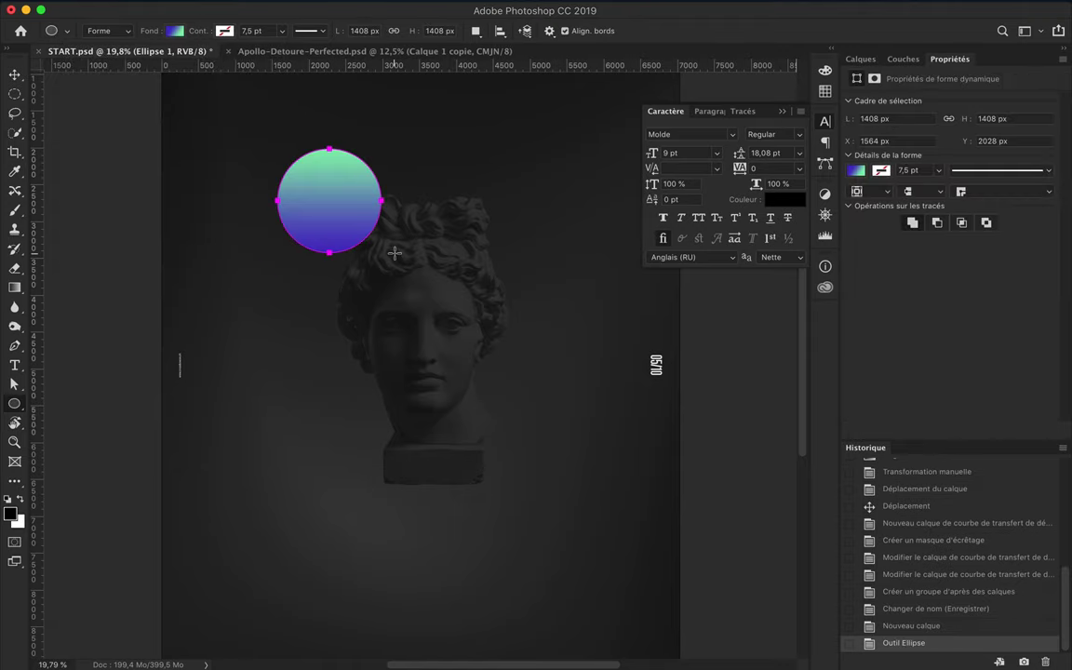
- Duplicate the circle layer and apply a Gaussian Blur to the copy
{"action": "key", "text": "ctrl+j"}
{"action": "left_click", "coordinate": [421, 9]}
{"action": "left_click", "coordinate": [679, 299]}
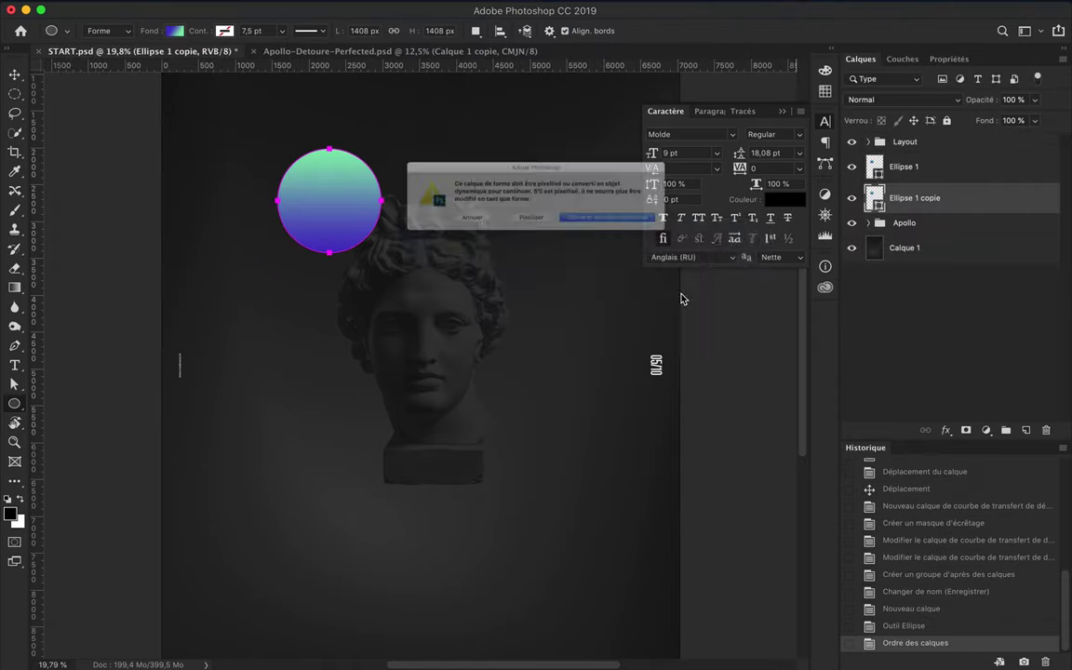
{"action": "left_click", "coordinate": [667, 232]}
{"action": "left_click", "coordinate": [853, 150]}
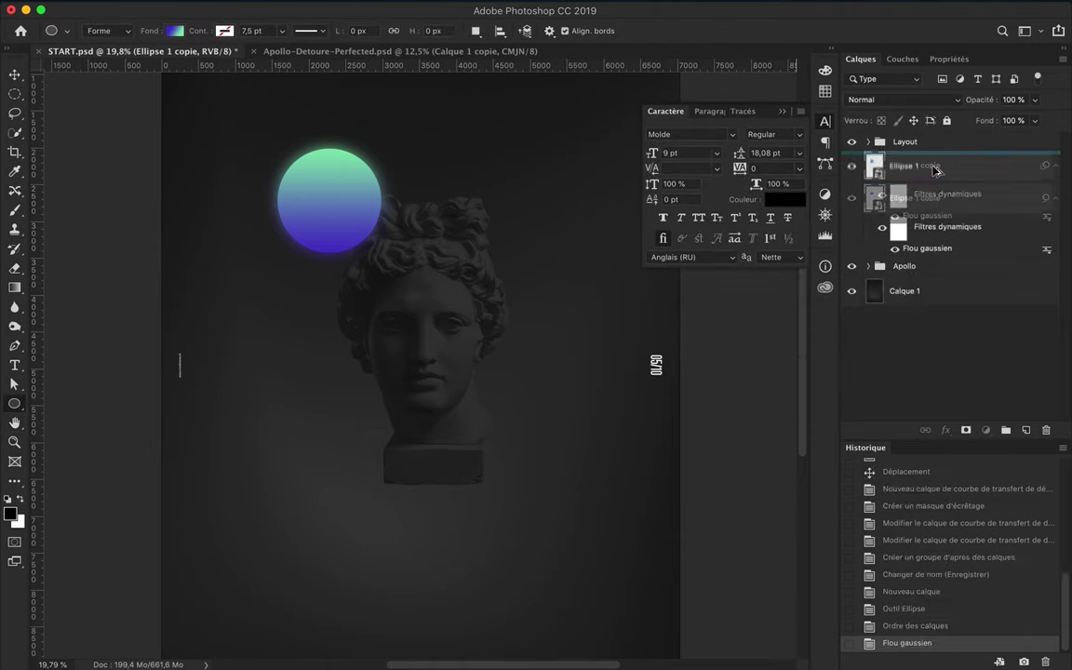
- Set the blurred copy to Linear Dodge (Add) blending with fill lowered below 58%
{"action": "left_click", "coordinate": [1056, 166]}
{"action": "left_click", "coordinate": [903, 99]}
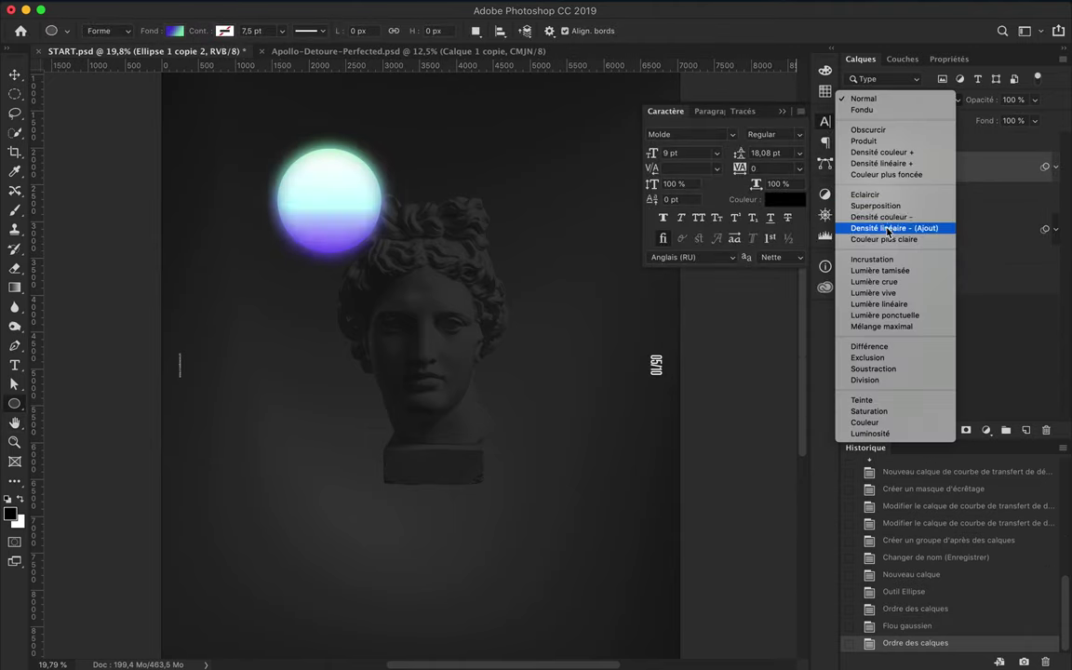
{"action": "left_click", "coordinate": [888, 228]}
{"action": "left_click_drag", "start_coordinate": [1034, 120], "coordinate": [1005, 139]}
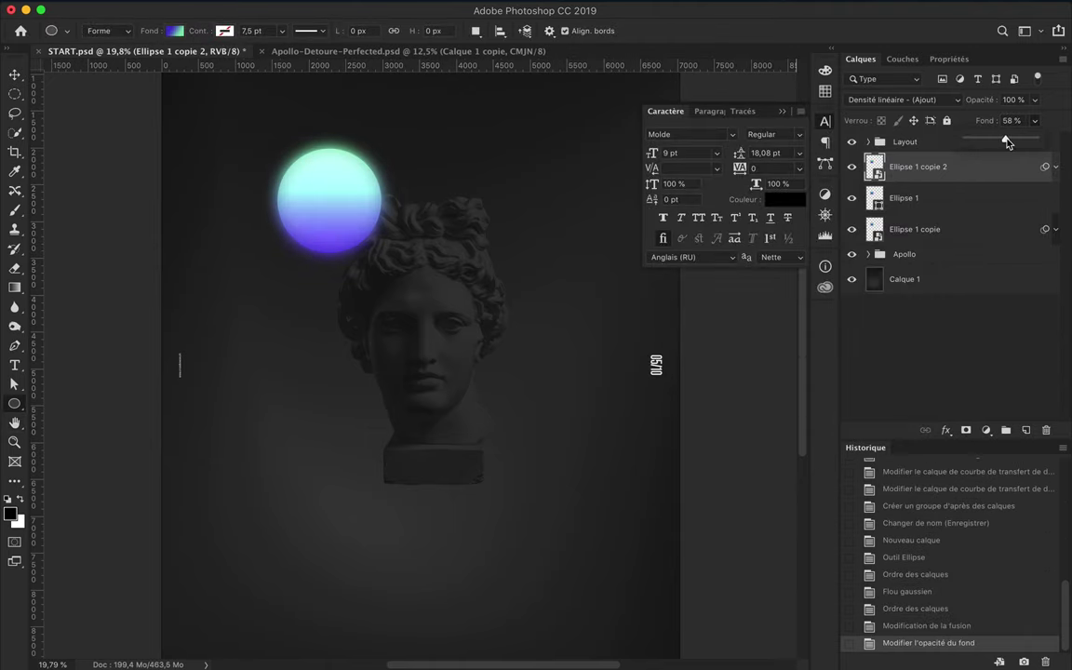
{"action": "scroll", "coordinate": [393, 111], "scroll_direction": "up", "scroll_amount": 5}
{"action": "scroll", "coordinate": [393, 111], "scroll_direction": "down", "scroll_amount": 4}
{"action": "key", "text": "v"}
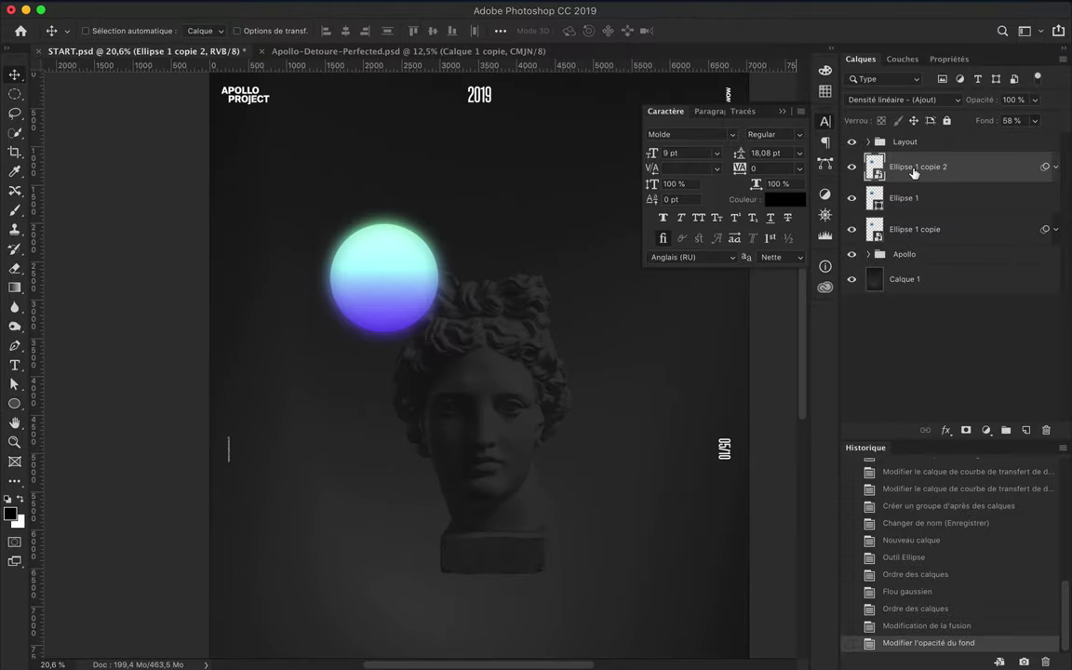
{"action": "left_click_drag", "start_coordinate": [1006, 139], "coordinate": [1007, 140]}
- Group the three ellipse layers as Circle and move the group below Apollo
{"action": "left_click", "coordinate": [970, 237], "text": "shift"}
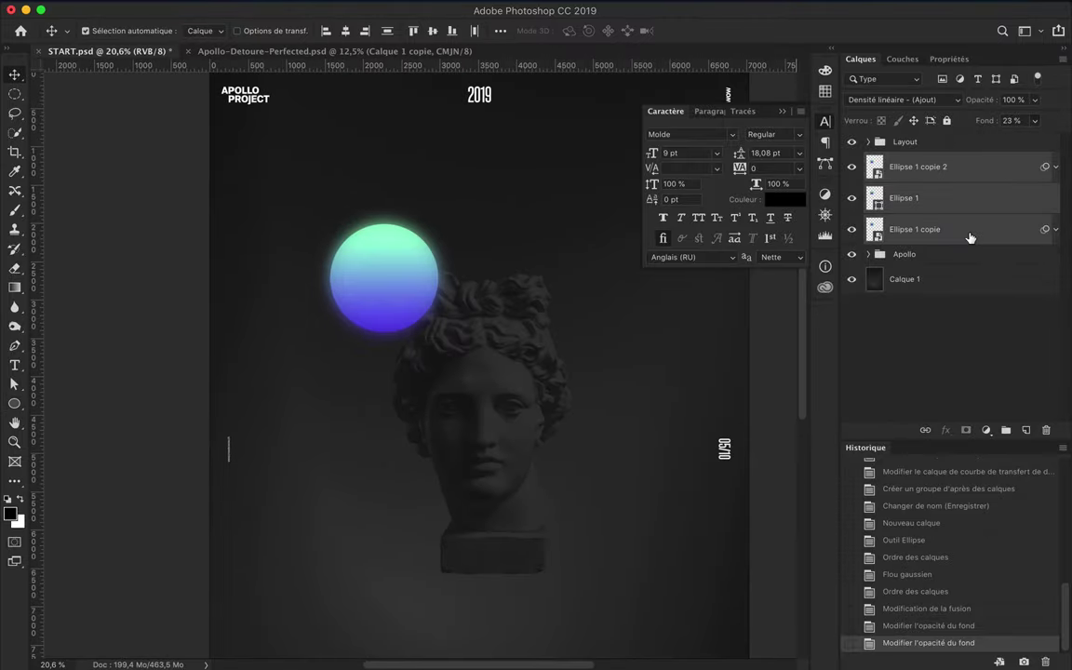
{"action": "left_click_drag", "start_coordinate": [970, 237], "coordinate": [1010, 430]}
{"action": "type", "text": "cle"}
{"action": "key", "text": "Return"}
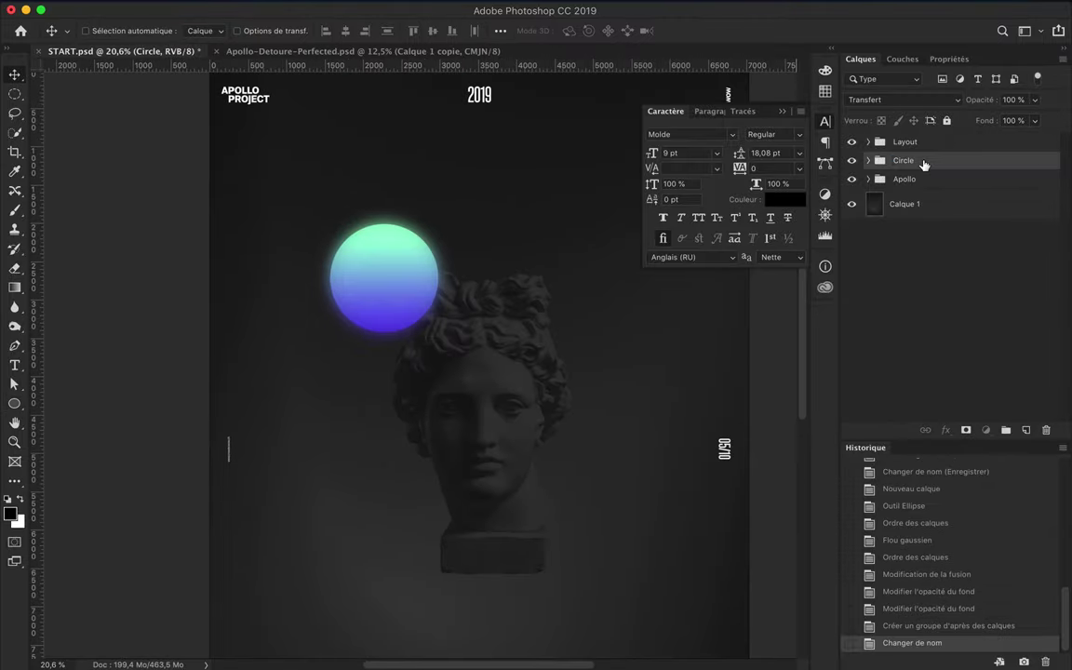
{"action": "left_click_drag", "start_coordinate": [905, 160], "coordinate": [905, 186]}
- Place a copy of the Circle group at the bust's base, shrunk to about 59%
{"action": "left_click_drag", "start_coordinate": [363, 298], "coordinate": [532, 560]}
{"action": "key", "text": "ctrl+t"}
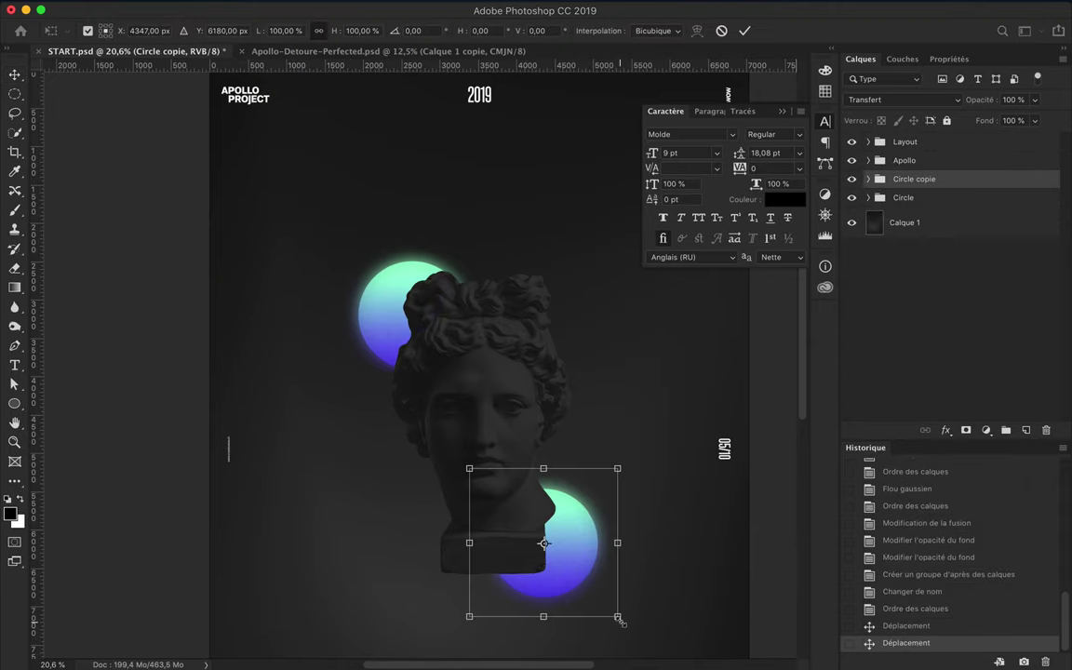
{"action": "left_click_drag", "start_coordinate": [617, 610], "coordinate": [556, 555]}
{"action": "key", "text": "Return"}
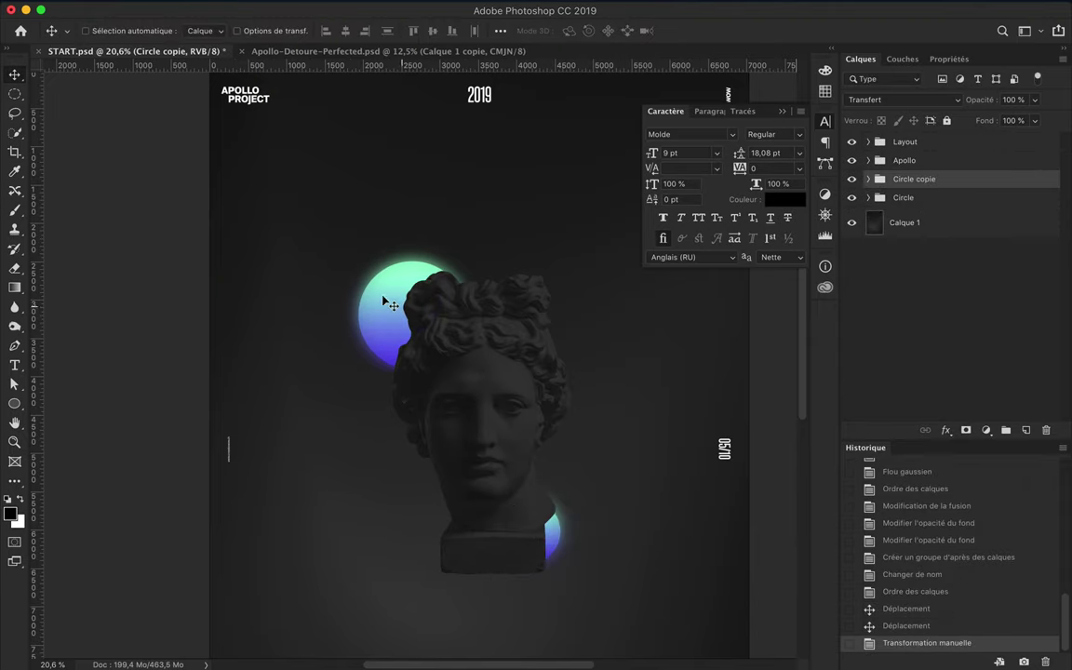
- Tuck the upper circle group behind the Apollo head
{"action": "left_click", "coordinate": [869, 179]}
{"action": "left_click", "coordinate": [904, 291]}
{"action": "left_click_drag", "start_coordinate": [381, 303], "coordinate": [414, 319]}
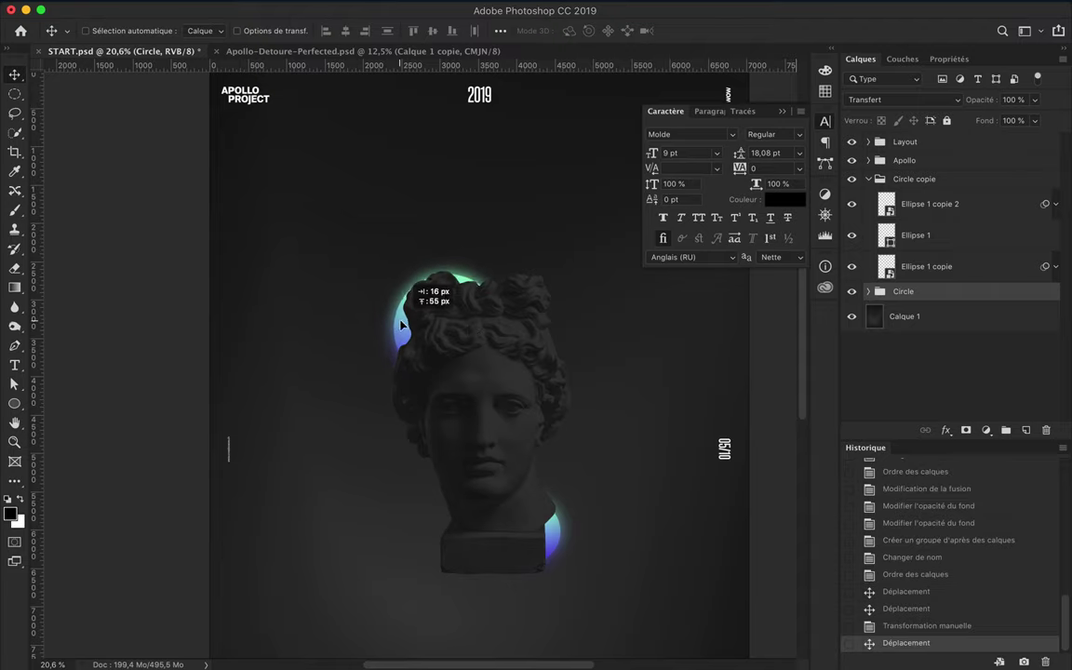
{"action": "scroll", "coordinate": [508, 251], "scroll_direction": "down", "scroll_amount": 3}
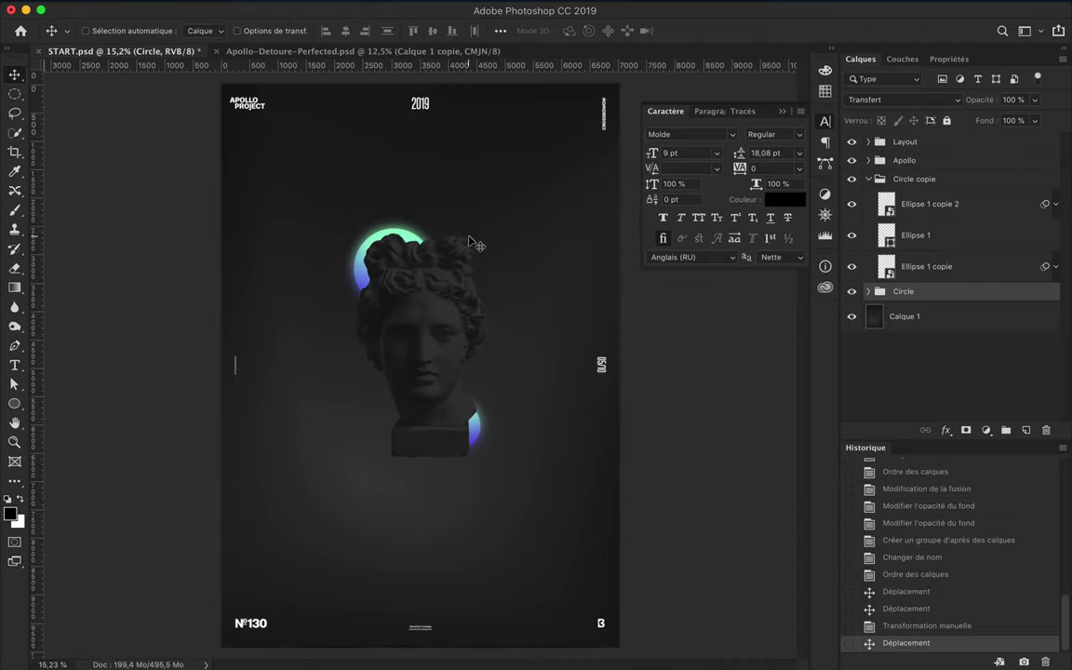
{"action": "scroll", "coordinate": [469, 232], "scroll_direction": "up", "scroll_amount": 2}
{"action": "scroll", "coordinate": [431, 275], "scroll_direction": "down", "scroll_amount": 2}
- Add a large white Semibold letter A on the poster
{"action": "key", "text": "t"}
{"action": "left_click", "coordinate": [278, 222]}
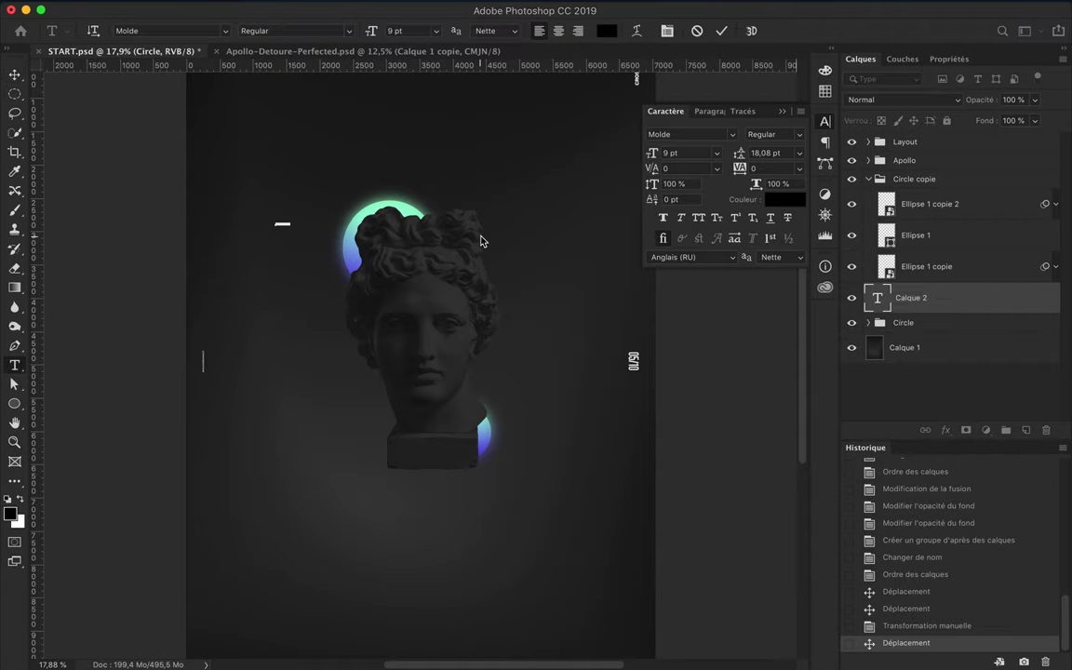
{"action": "type", "text": "A"}
{"action": "left_click_drag", "start_coordinate": [391, 121], "coordinate": [393, 119]}
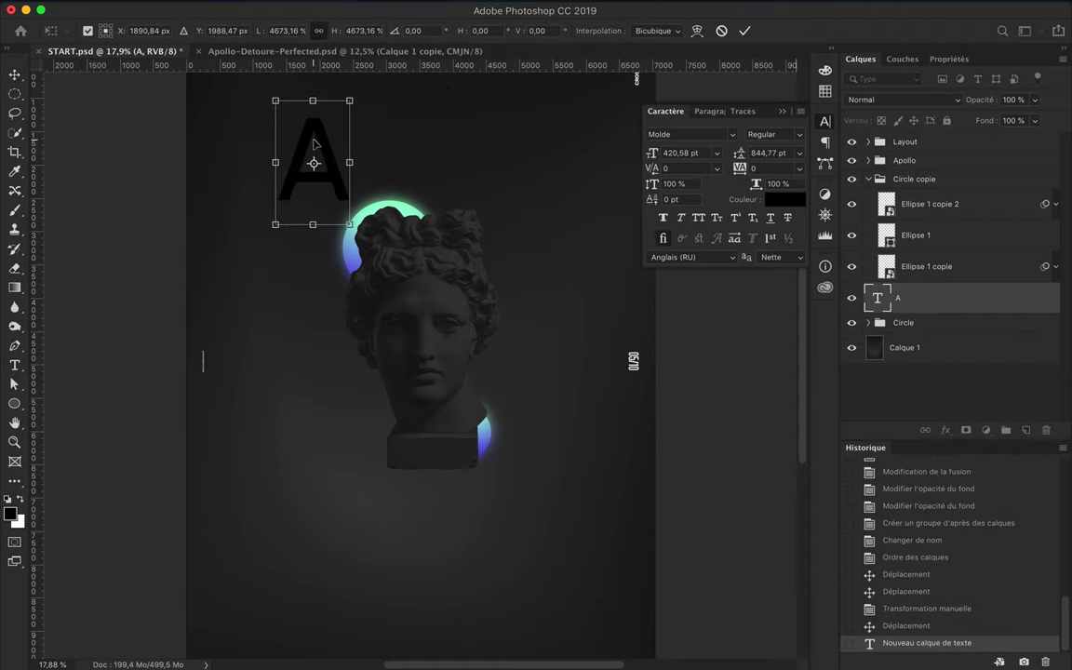
{"action": "key", "text": "Return"}
{"action": "left_click", "coordinate": [294, 31]}
{"action": "left_click", "coordinate": [268, 67]}
{"action": "left_click", "coordinate": [607, 31]}
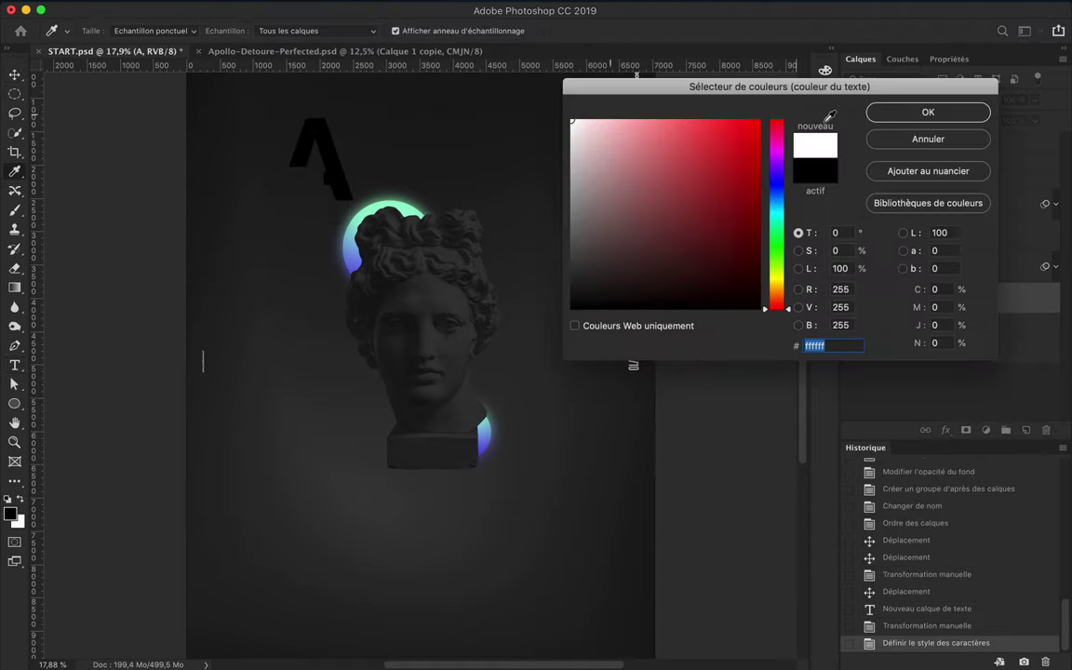
{"action": "left_click", "coordinate": [968, 110]}
- Scale the A to about 88% and retype a copy of it as P
{"action": "key", "text": "ctrl+t"}
{"action": "mouse_move", "coordinate": [314, 116]}
{"action": "left_mouse_down"}
{"action": "mouse_move", "coordinate": [316, 138]}
{"action": "mouse_move", "coordinate": [369, 174]}
{"action": "mouse_move", "coordinate": [491, 210]}
{"action": "mouse_move", "coordinate": [340, 345]}
{"action": "mouse_move", "coordinate": [505, 361]}
{"action": "left_mouse_up"}
{"action": "key", "text": "Return"}
{"action": "key", "text": "t"}
{"action": "double_click", "coordinate": [418, 182]}
{"action": "type", "text": "P"}
{"action": "key", "text": "ctrl+Return"}
- Retype another letter copy as L and place a copy of the L on the right
{"action": "key", "text": "ctrl+Return"}
{"action": "key", "text": "t"}
{"action": "double_click", "coordinate": [337, 342]}
{"action": "type", "text": "L"}
{"action": "key", "text": "ctrl+Return"}
{"action": "left_click", "coordinate": [503, 249]}
{"action": "left_click_drag", "start_coordinate": [502, 249], "coordinate": [386, 426]}
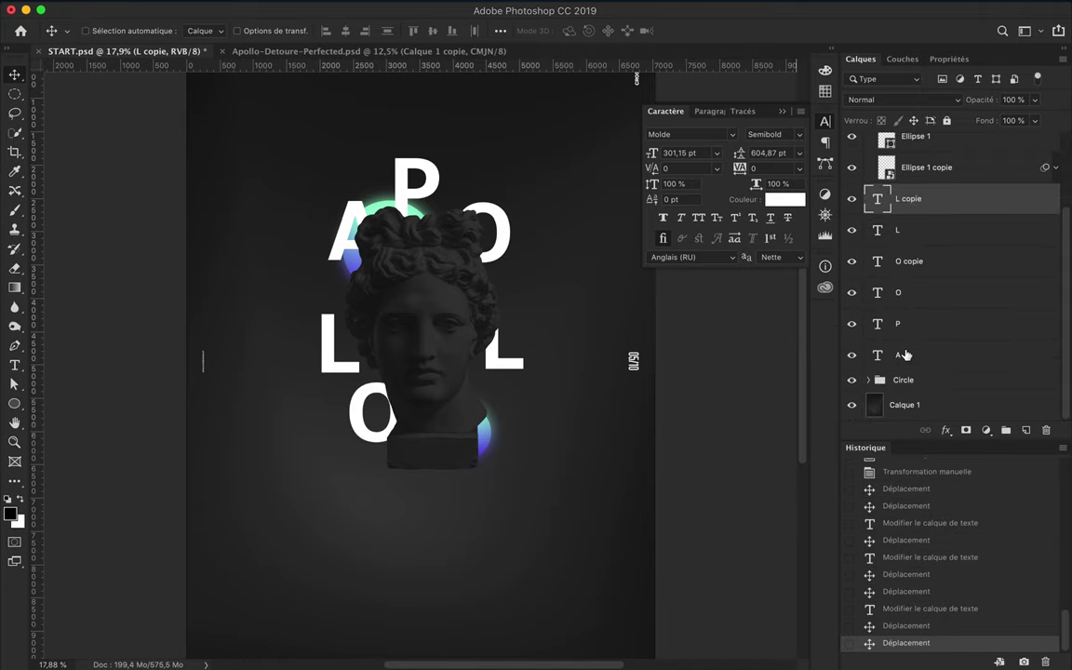
- Group the letter layers as Letters and move the group below Circle
{"action": "left_click", "coordinate": [905, 354], "text": "shift"}
{"action": "key", "text": "ctrl+g"}
{"action": "type", "text": "tters"}
{"action": "key", "text": "Return"}
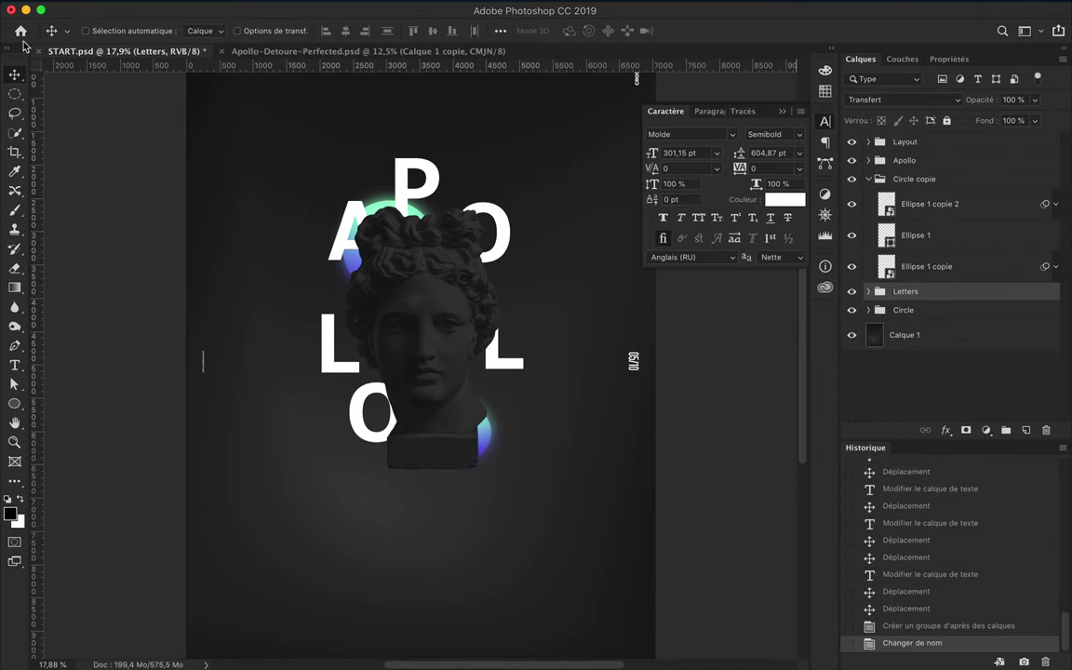
{"action": "left_click", "coordinate": [868, 292]}
{"action": "left_click", "coordinate": [869, 175]}
{"action": "left_click_drag", "start_coordinate": [906, 292], "coordinate": [924, 319]}
- Nudge the A further left and scale the P down
{"action": "left_click", "coordinate": [337, 260], "text": "ctrl"}
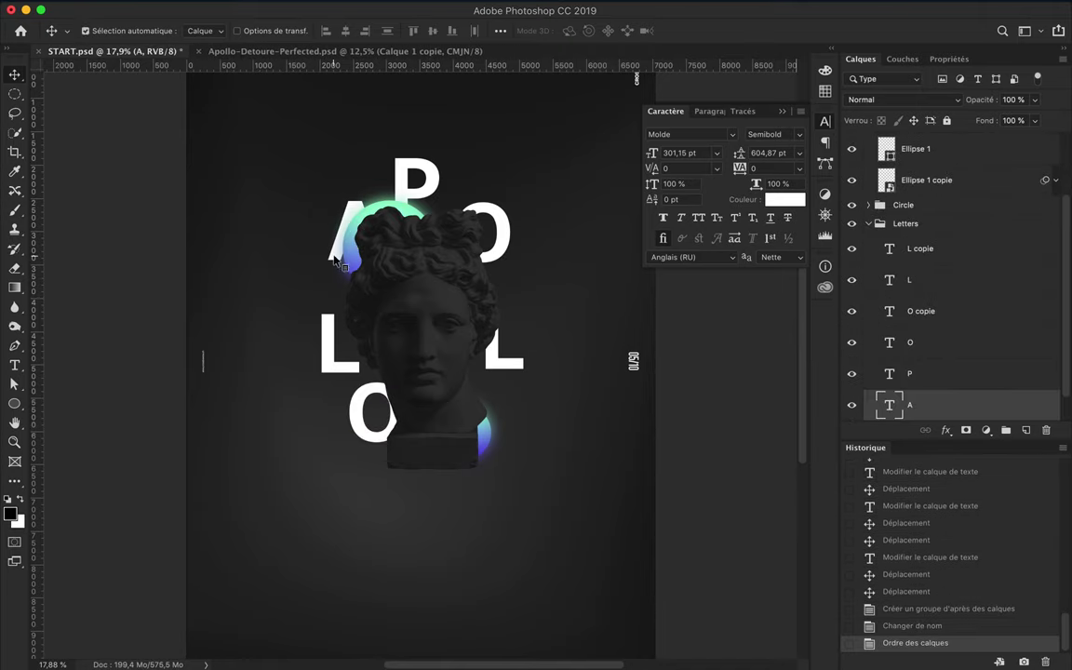
{"action": "left_click_drag", "start_coordinate": [314, 265], "coordinate": [317, 268]}
{"action": "left_click", "coordinate": [419, 179]}
{"action": "key", "text": "ctrl+t"}
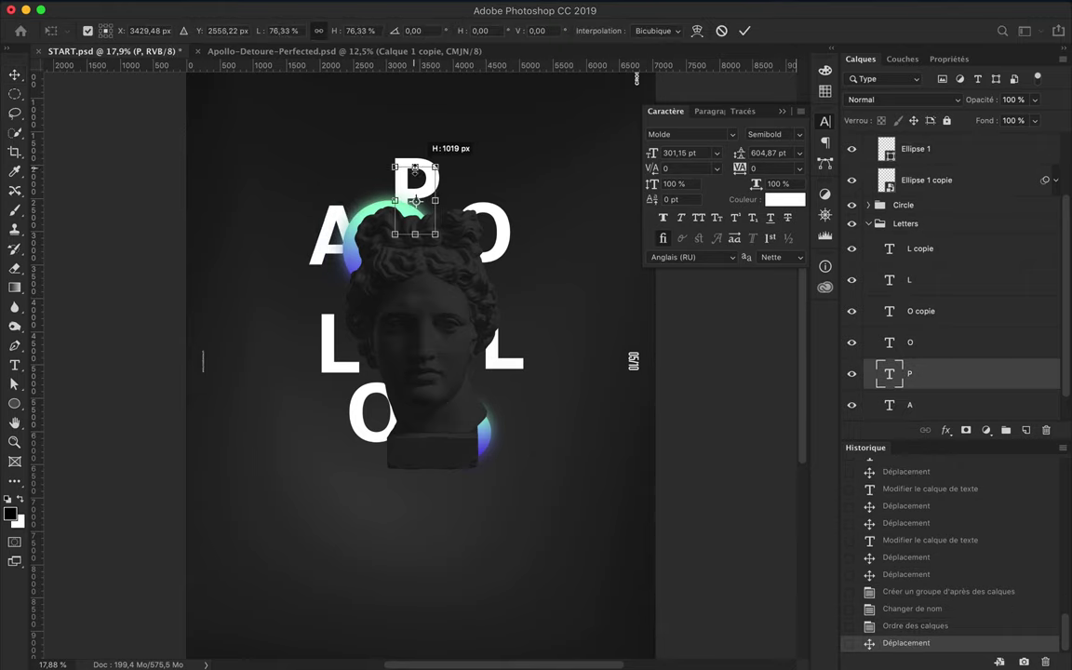
{"action": "key", "text": "Return"}
{"action": "left_click", "coordinate": [411, 307]}
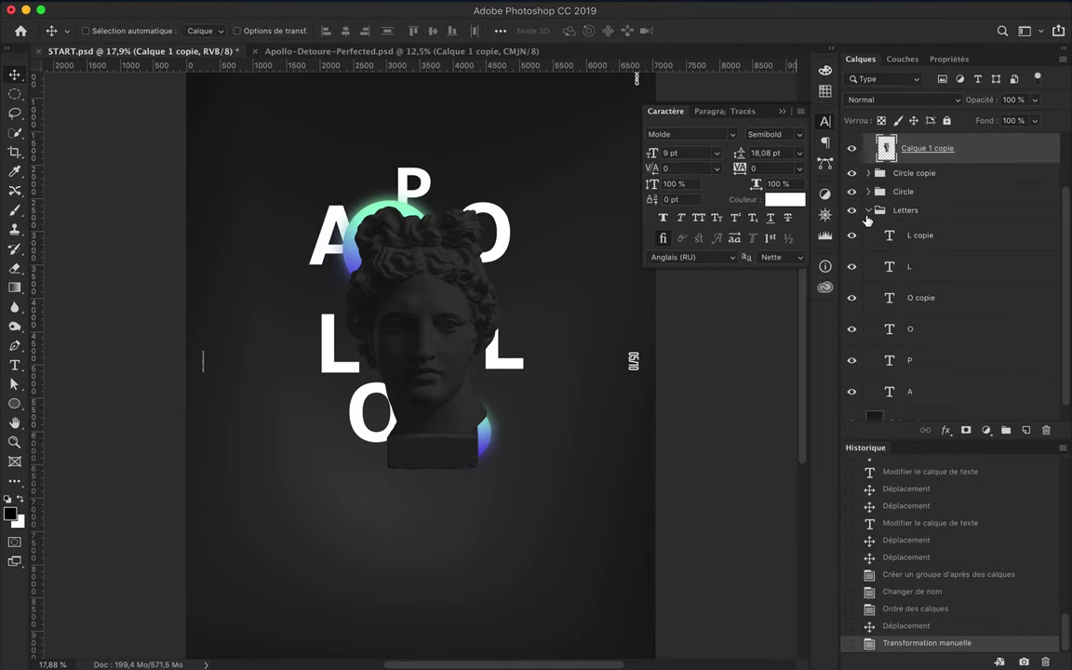
- Enlarge the Apollo and Letters groups together to 120%
{"action": "left_click", "coordinate": [917, 160]}
{"action": "left_click", "coordinate": [906, 216], "text": "shift"}
{"action": "key", "text": "ctrl+t"}
{"action": "left_click_drag", "start_coordinate": [427, 484], "coordinate": [428, 537]}
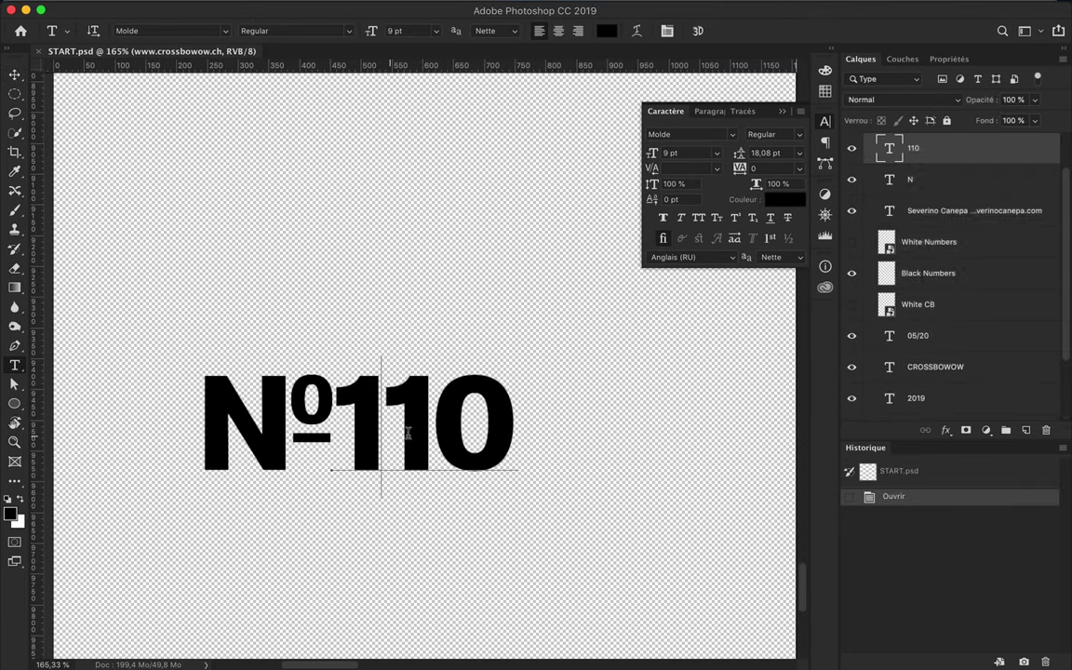
- Change the issue number to №130 and the date from 05/20 to 05/10
{"action": "type", "text": "3"}
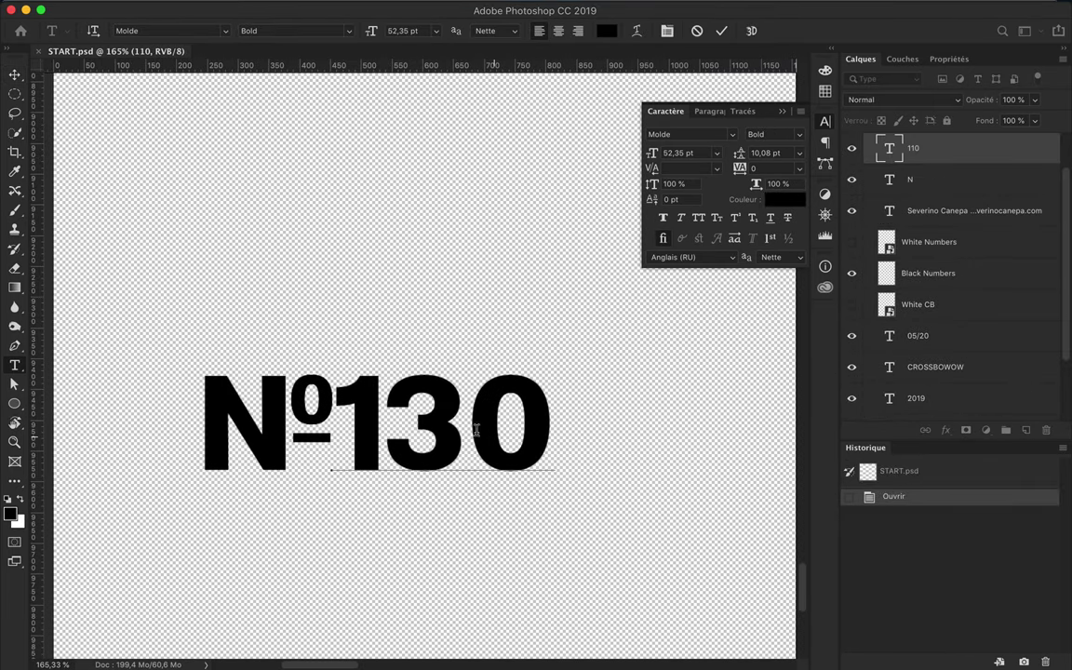
{"action": "key", "text": "super+Return"}
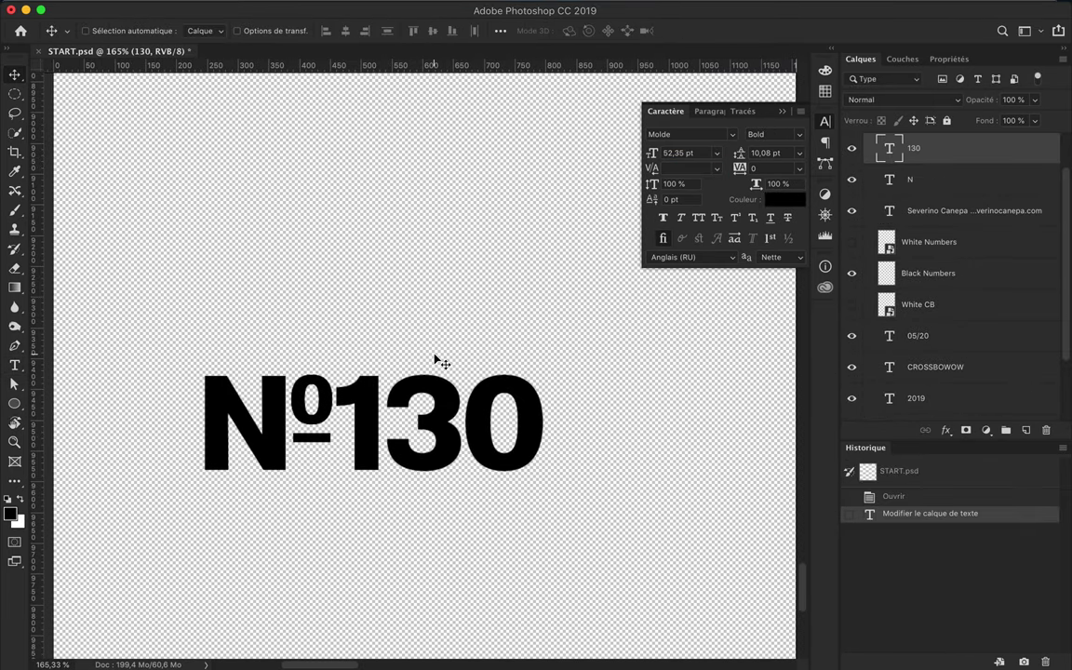
{"action": "scroll", "coordinate": [436, 360], "scroll_direction": "right", "scroll_amount": 10}
{"action": "left_click_drag", "start_coordinate": [397, 389], "coordinate": [398, 410]}
{"action": "type", "text": "10"}
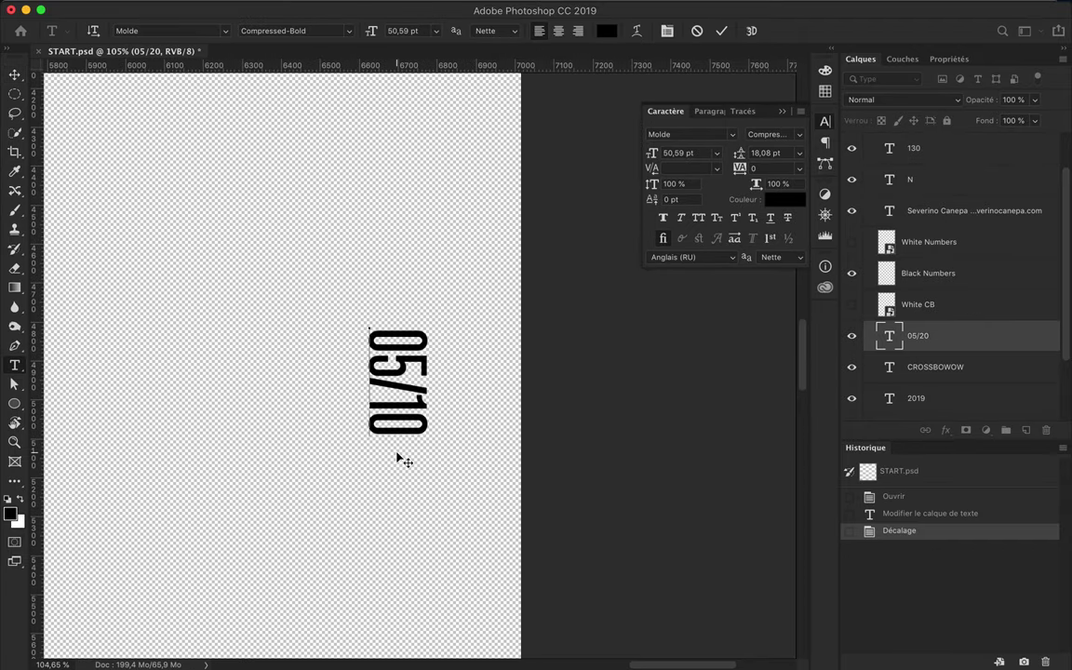
{"action": "key", "text": "super+Return"}
{"action": "key", "text": "super+0"}
{"action": "scroll", "coordinate": [953, 259], "scroll_direction": "down", "scroll_amount": 3}
- Set the layout text colour to #ffffff
{"action": "right_click", "coordinate": [950, 372]}
{"action": "key", "text": "Escape"}
{"action": "left_click", "coordinate": [785, 199]}
{"action": "type", "text": "ffffff"}
{"action": "key", "text": "Return"}
{"action": "scroll", "coordinate": [924, 307], "scroll_direction": "up", "scroll_amount": 3}
{"action": "left_click", "coordinate": [917, 321]}
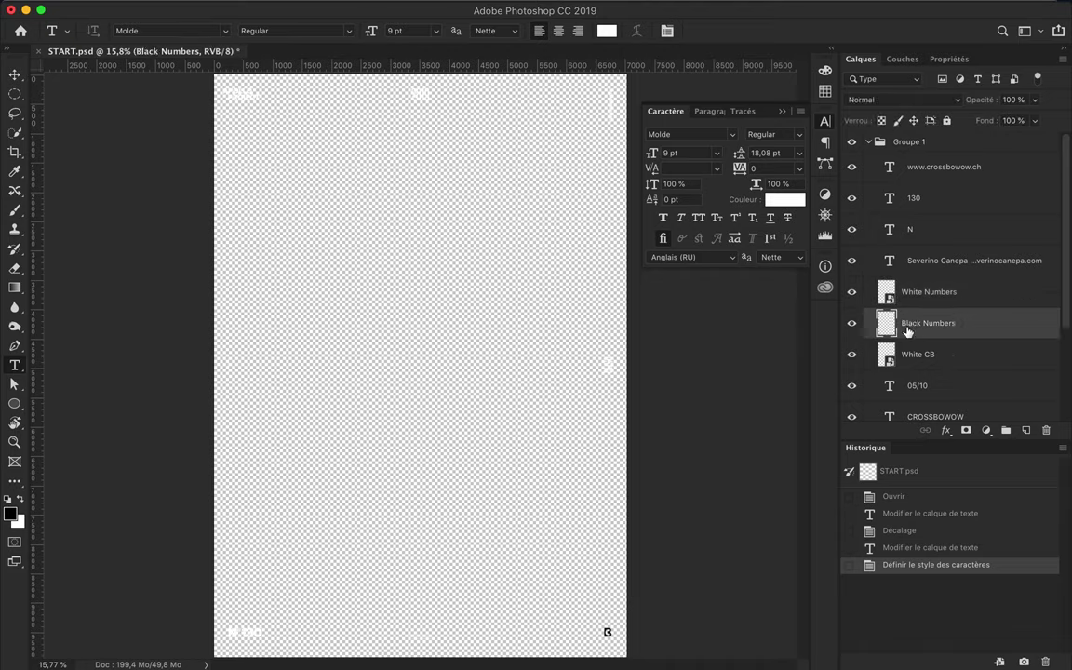
- Delete the Black Numbers layer and rename the layout group to Layout
{"action": "key", "text": "Delete"}
{"action": "double_click", "coordinate": [908, 142]}
{"action": "type", "text": "Layout"}
{"action": "key", "text": "Return"}
{"action": "left_click", "coordinate": [921, 166]}
{"action": "key", "text": "super+minus"}
- Save a new dark gradient preset for the shape fill with a near-black right stop
{"action": "left_click", "coordinate": [175, 30]}
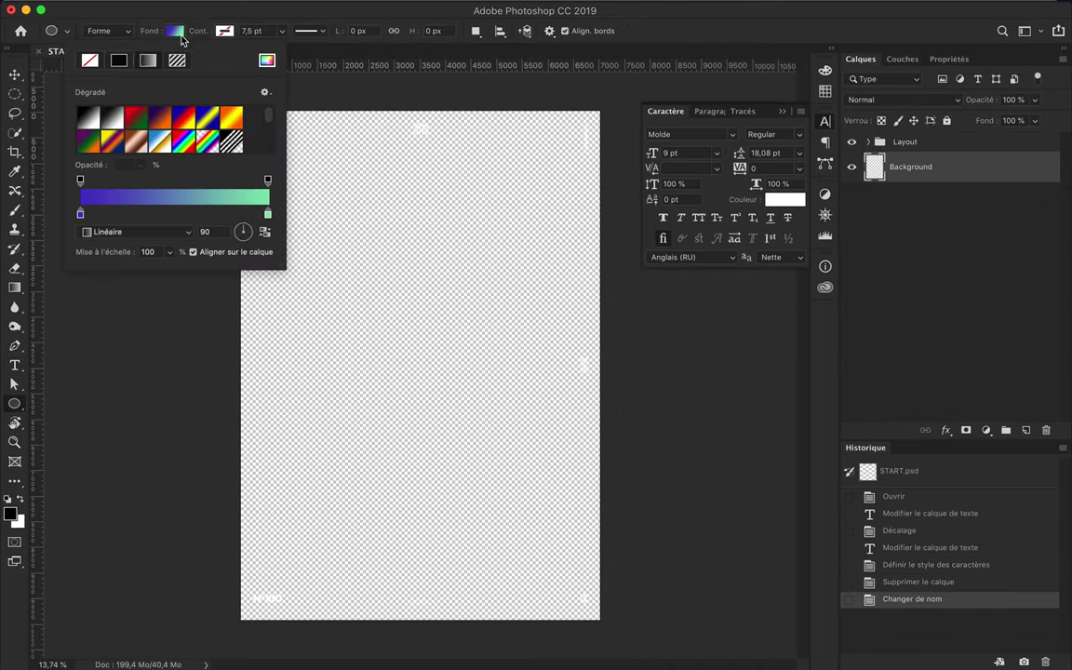
{"action": "left_click", "coordinate": [264, 232]}
{"action": "key", "text": "Return"}
{"action": "double_click", "coordinate": [80, 214]}
{"action": "left_click", "coordinate": [568, 293]}
{"action": "key", "text": "Return"}
{"action": "double_click", "coordinate": [268, 214]}
{"action": "left_click", "coordinate": [596, 335]}
{"action": "key", "text": "Return"}
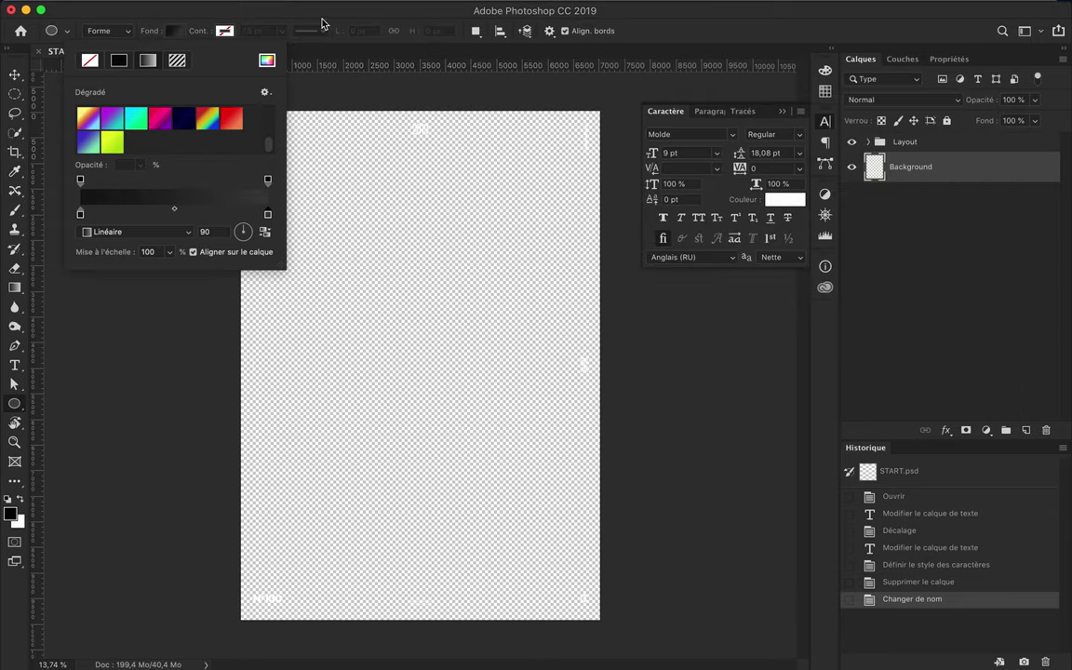
{"action": "left_click", "coordinate": [262, 92]}
{"action": "key", "text": "Return"}
{"action": "key", "text": "Return"}
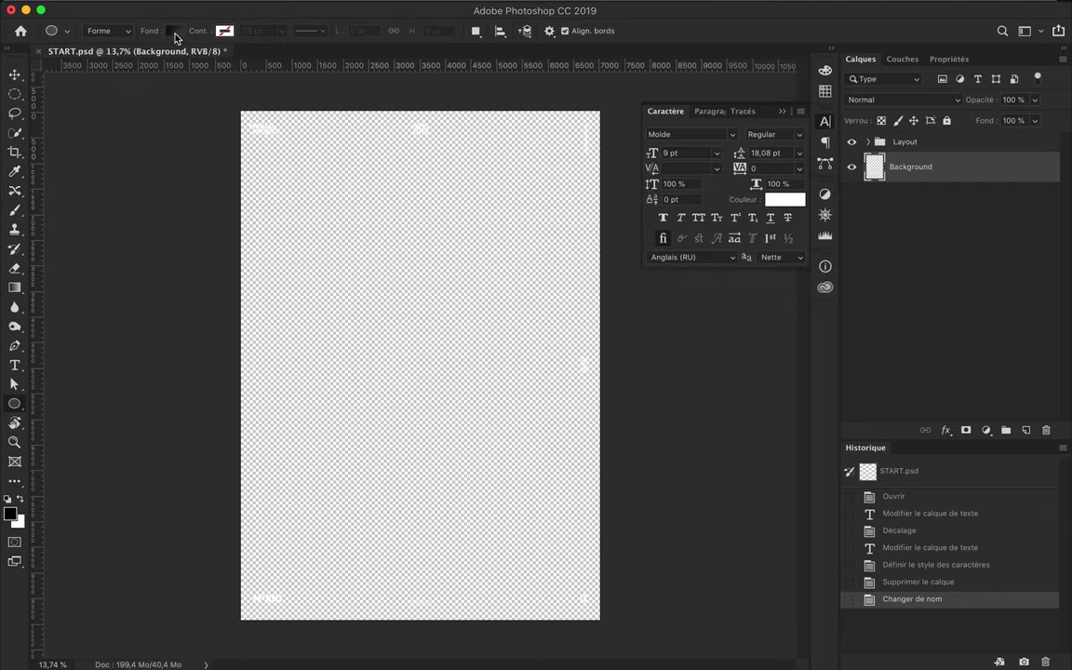
- Set the gradient's right stop to #222222 and make the gradient radial
{"action": "left_click", "coordinate": [176, 30]}
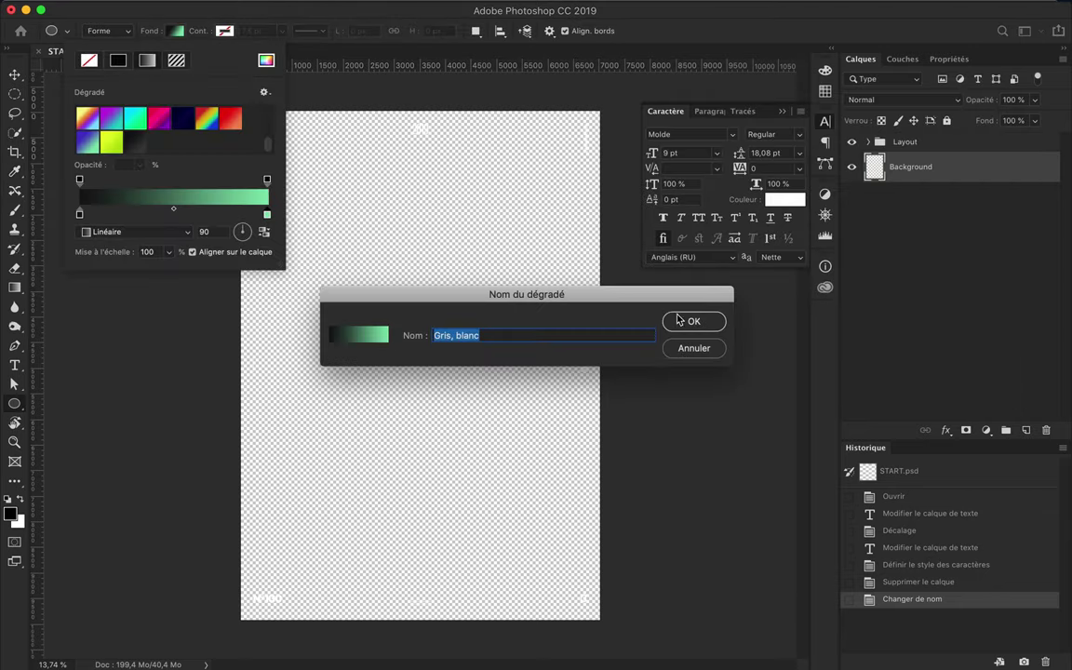
{"action": "key", "text": "Return"}
{"action": "double_click", "coordinate": [267, 214]}
{"action": "type", "text": "222222"}
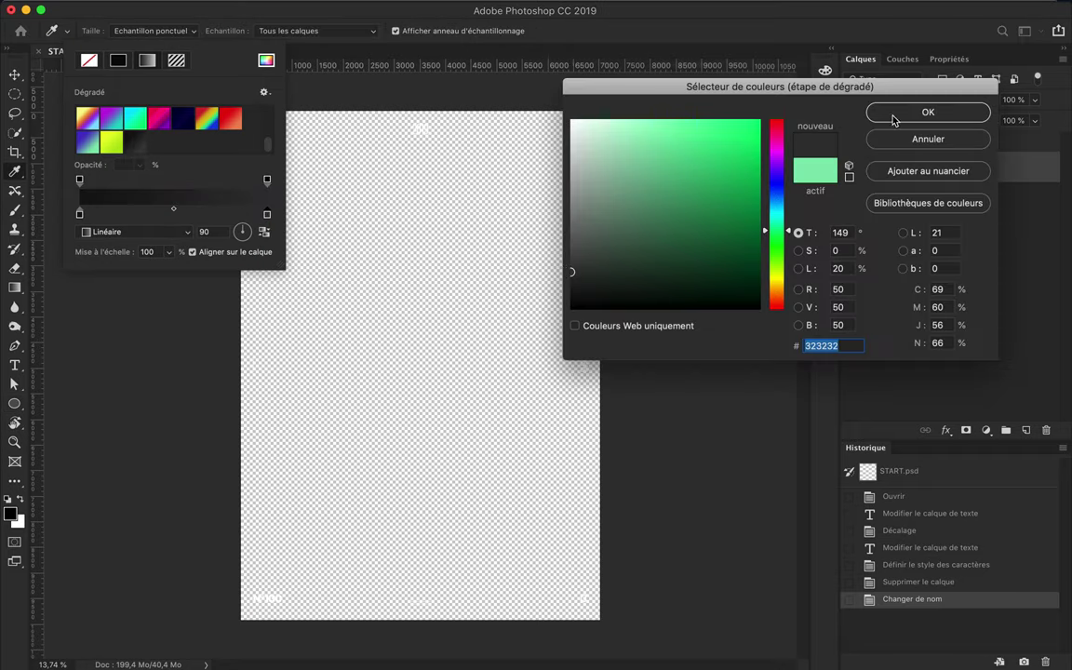
{"action": "left_click", "coordinate": [893, 112]}
{"action": "left_click", "coordinate": [164, 237]}
{"action": "left_click", "coordinate": [139, 249]}
{"action": "left_click_drag", "start_coordinate": [614, 361], "coordinate": [673, 368]}
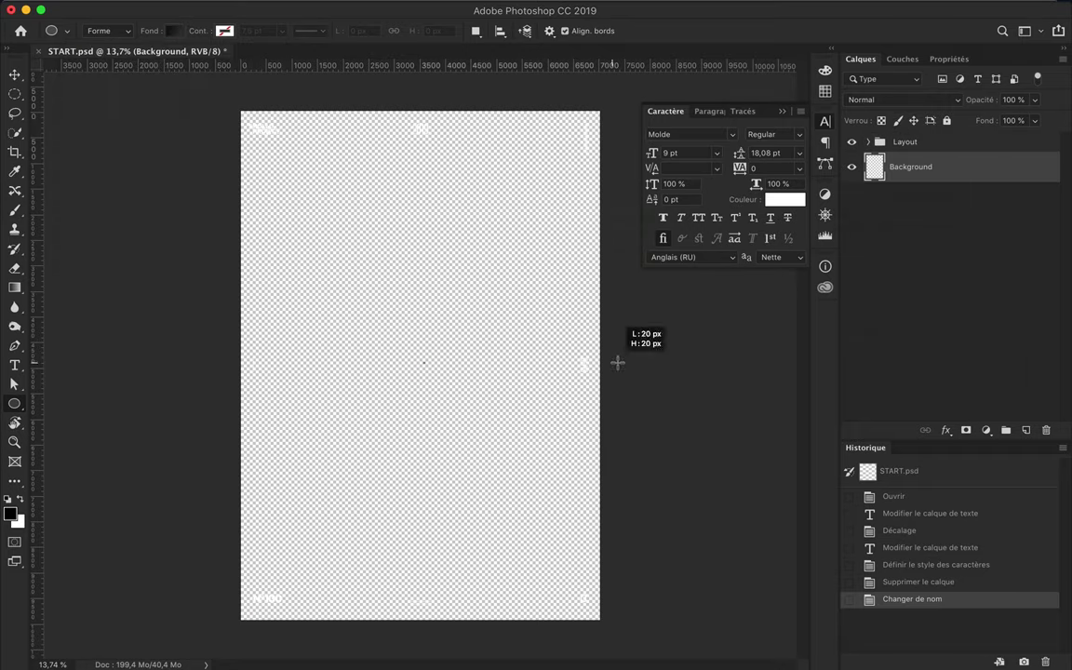
- Set a gradient stop to #222222 and draw a rectangle covering the whole poster
{"action": "left_click", "coordinate": [175, 31]}
{"action": "double_click", "coordinate": [264, 212]}
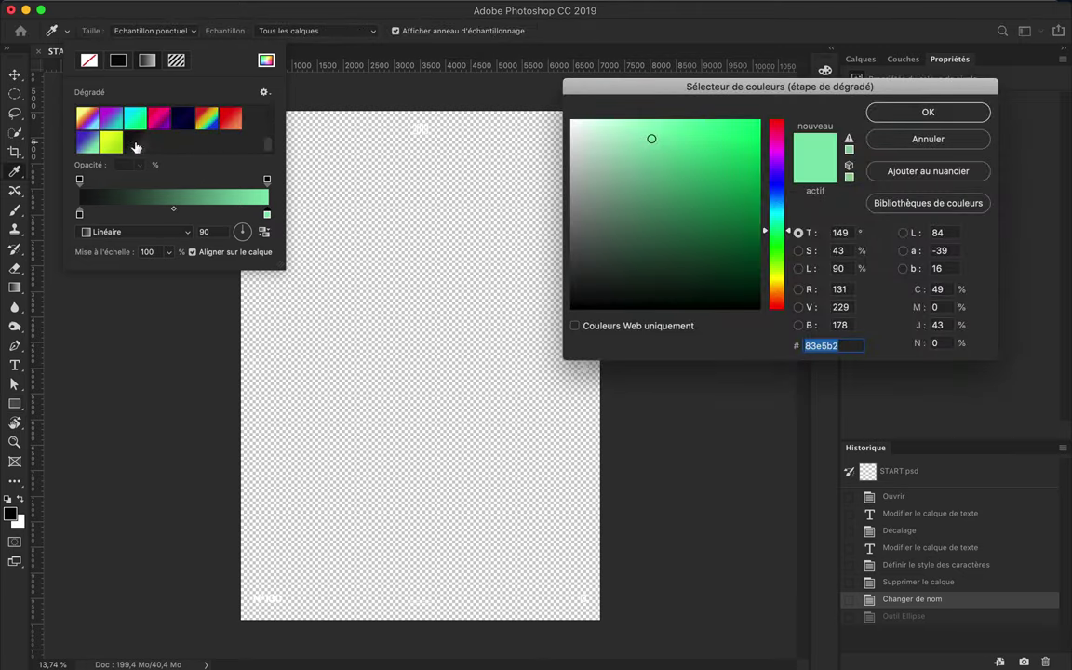
{"action": "type", "text": "222222"}
{"action": "left_click", "coordinate": [897, 110]}
{"action": "mouse_move", "coordinate": [603, 109]}
{"action": "left_mouse_down"}
{"action": "mouse_move", "coordinate": [306, 497]}
{"action": "mouse_move", "coordinate": [239, 625]}
{"action": "left_mouse_up"}
- Fill the rectangle with the dark radial gradient preset, then delete the rectangle layer
{"action": "left_click", "coordinate": [175, 31]}
{"action": "left_click", "coordinate": [135, 141]}
{"action": "left_click", "coordinate": [140, 232]}
{"action": "left_click", "coordinate": [167, 244]}
{"action": "left_click", "coordinate": [365, 134]}
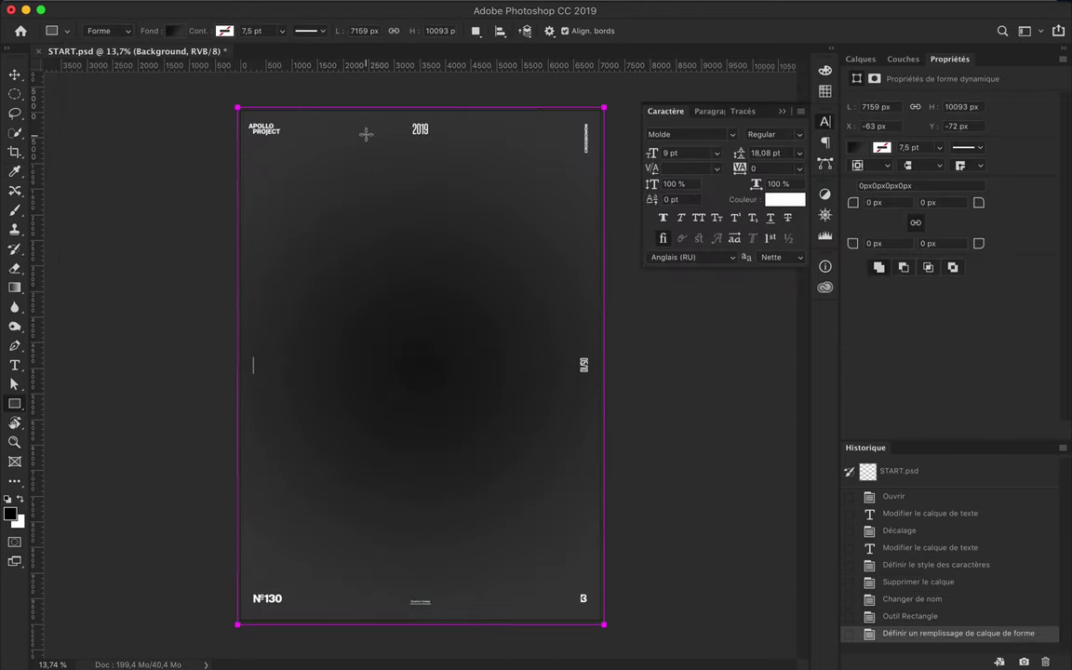
{"action": "key", "text": "Delete"}
- Add a new layer below Layout and fill it with a dark radial gradient from the poster centre
{"action": "key", "text": "g"}
{"action": "left_click", "coordinate": [861, 58]}
{"action": "left_click", "coordinate": [1025, 430]}
{"action": "key", "text": "ctrl+bracketleft"}
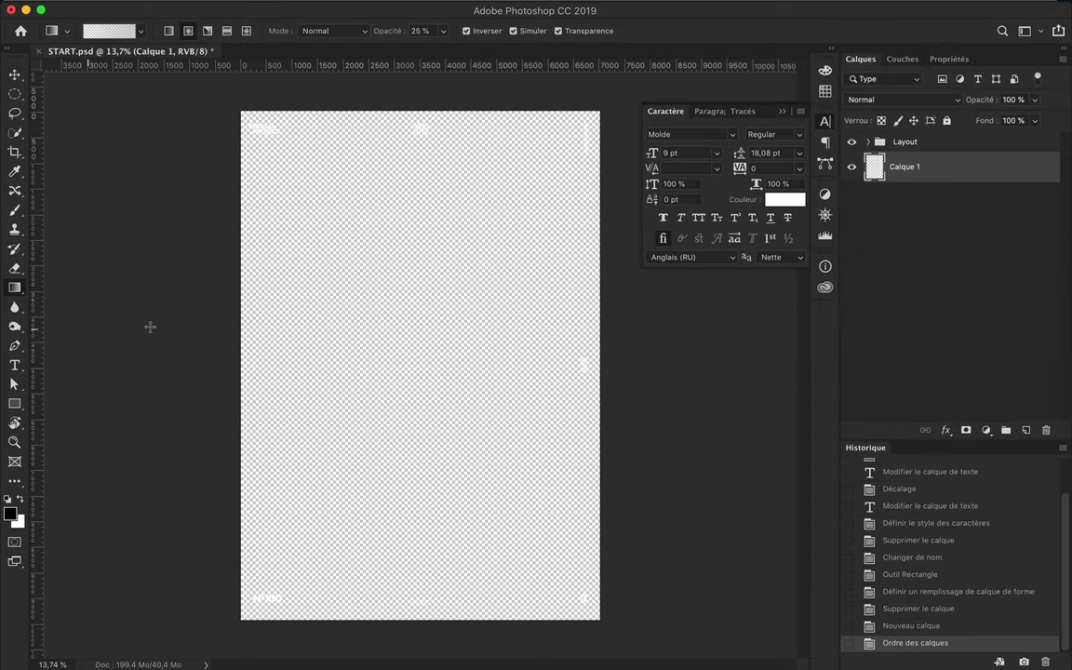
{"action": "left_click", "coordinate": [108, 31]}
{"action": "left_click_drag", "start_coordinate": [429, 363], "coordinate": [684, 354]}
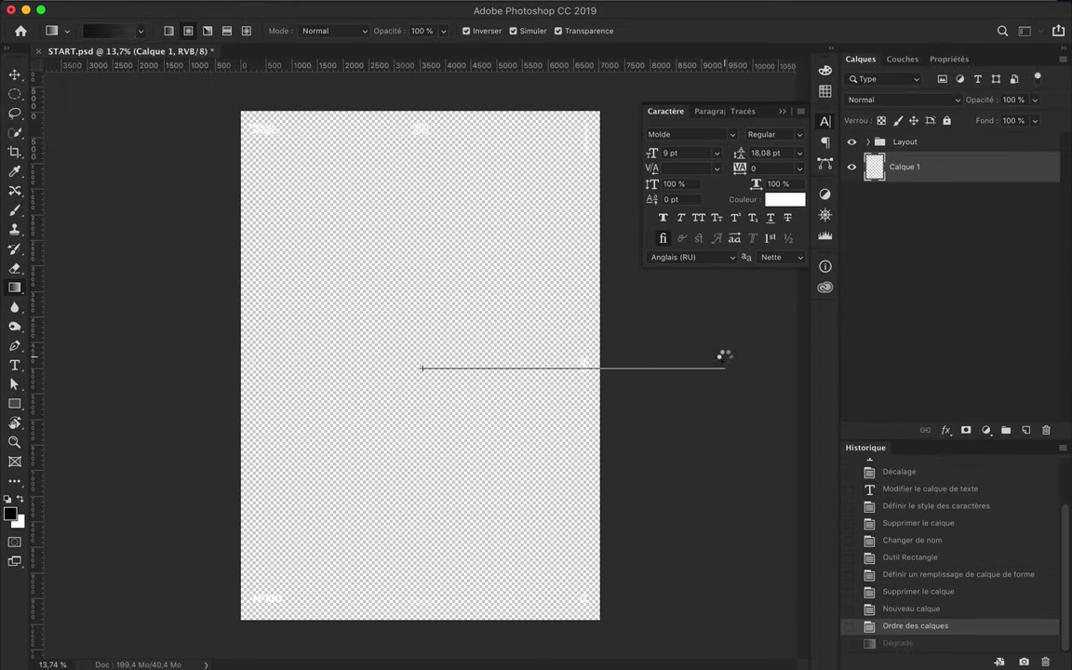
- Warp the gradient layer, bending its left edge and pulling the bottom-left corner outward
{"action": "key", "text": "ctrl+t"}
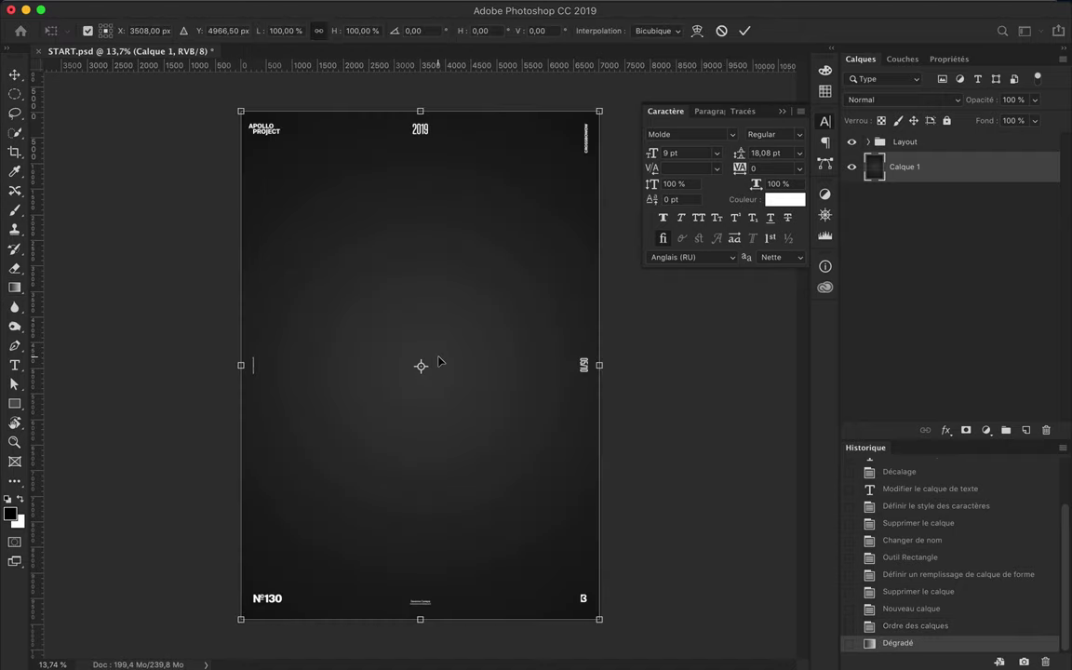
{"action": "right_click", "coordinate": [440, 356]}
{"action": "left_click", "coordinate": [481, 426]}
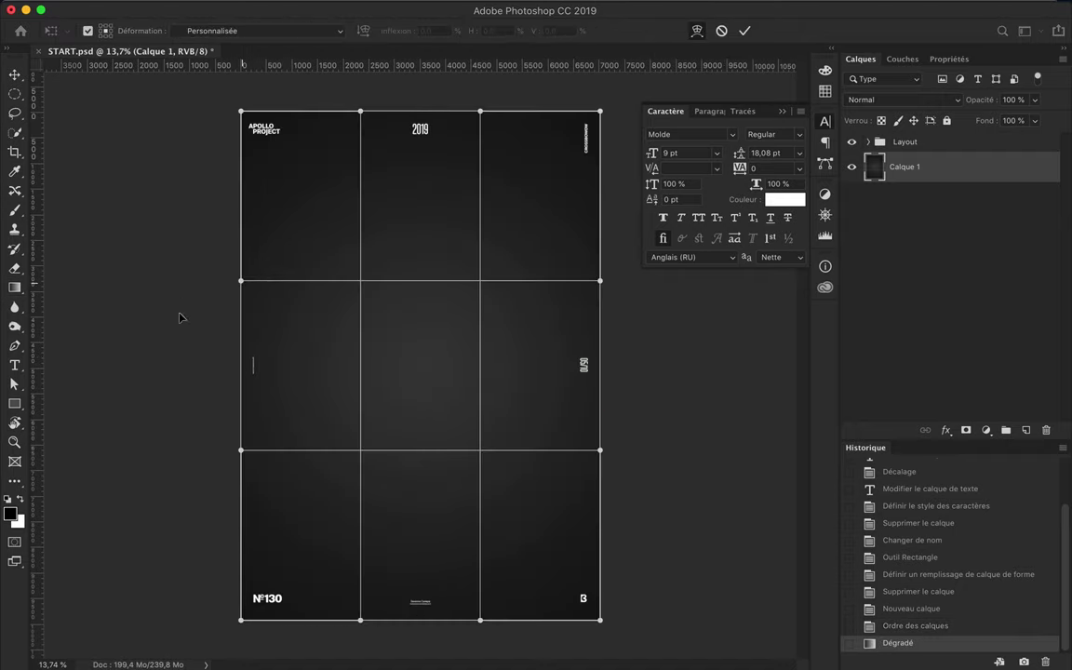
{"action": "left_click_drag", "start_coordinate": [240, 279], "coordinate": [172, 450]}
{"action": "left_click_drag", "start_coordinate": [241, 450], "coordinate": [378, 498]}
{"action": "left_click_drag", "start_coordinate": [240, 620], "coordinate": [159, 641]}
{"action": "left_click_drag", "start_coordinate": [378, 498], "coordinate": [248, 554]}
- Finish the warp, curving it bottom-right, pulling the right side up and the top far left
{"action": "mouse_move", "coordinate": [236, 485]}
{"action": "left_mouse_down"}
{"action": "mouse_move", "coordinate": [450, 629]}
{"action": "mouse_move", "coordinate": [538, 641]}
{"action": "mouse_move", "coordinate": [605, 627]}
{"action": "mouse_move", "coordinate": [641, 335]}
{"action": "mouse_move", "coordinate": [629, 159]}
{"action": "left_mouse_up"}
{"action": "left_click_drag", "start_coordinate": [600, 279], "coordinate": [625, 76]}
{"action": "mouse_move", "coordinate": [480, 111]}
{"action": "left_mouse_down"}
{"action": "mouse_move", "coordinate": [371, 108]}
{"action": "mouse_move", "coordinate": [177, 75]}
{"action": "mouse_move", "coordinate": [106, 144]}
{"action": "left_mouse_up"}
{"action": "mouse_move", "coordinate": [600, 110]}
{"action": "left_mouse_down"}
{"action": "mouse_move", "coordinate": [620, 88]}
{"action": "mouse_move", "coordinate": [587, 183]}
{"action": "left_mouse_up"}
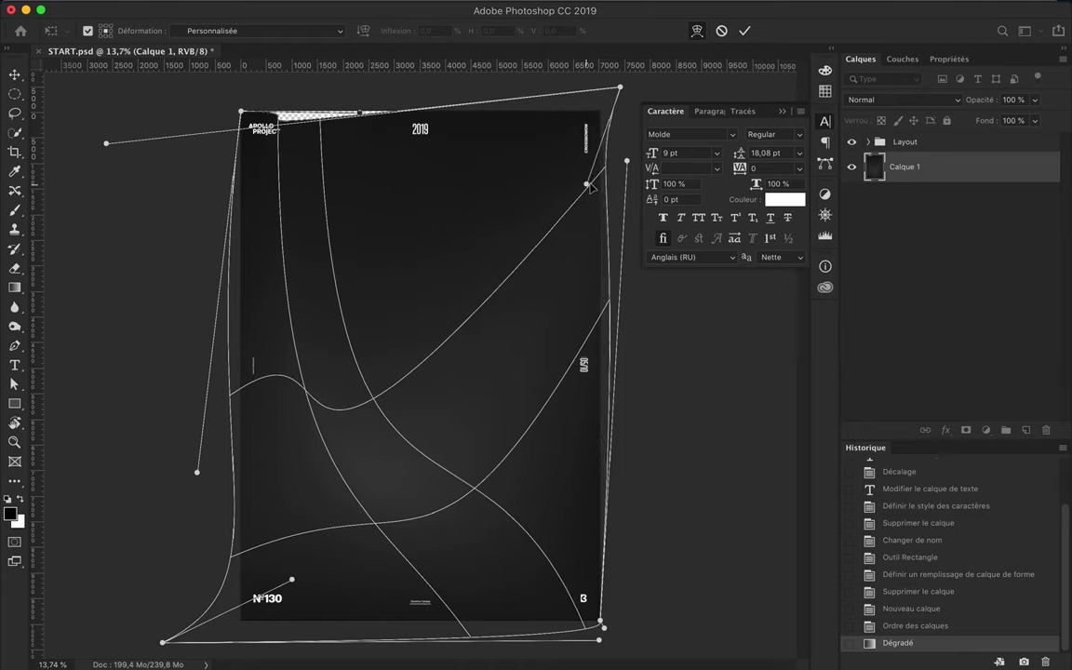
{"action": "left_click_drag", "start_coordinate": [281, 119], "coordinate": [254, 116]}
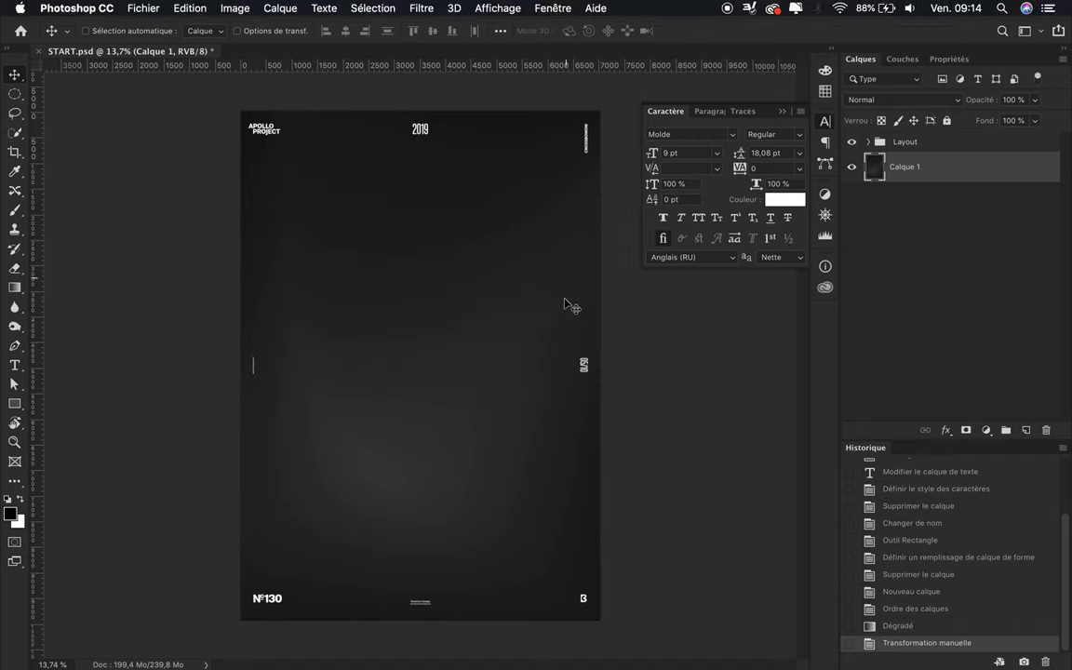
- Open Apollo-Detoure-Perfected.psd from the Apollo Picture folder
{"action": "key", "text": "ctrl+o"}
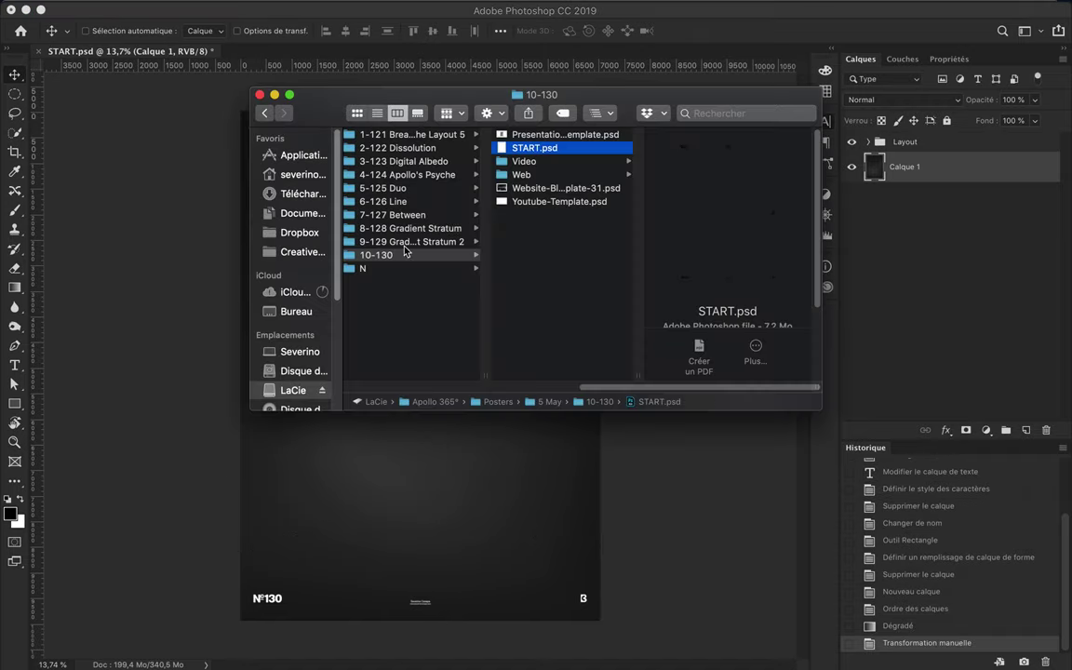
{"action": "left_click", "coordinate": [647, 242]}
{"action": "key", "text": "Right"}
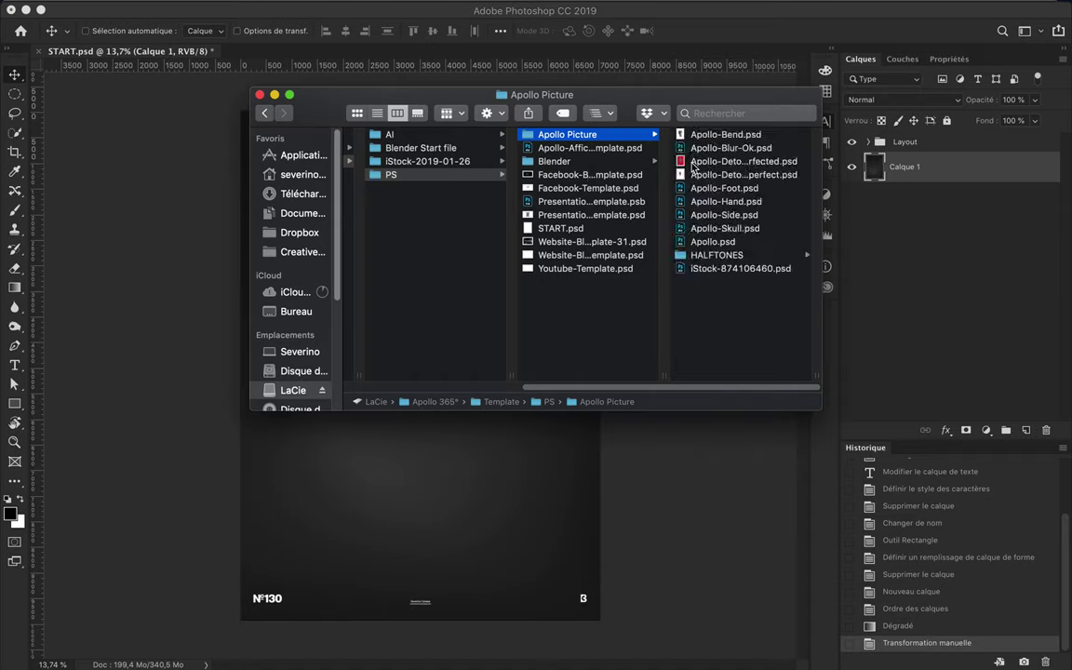
{"action": "double_click", "coordinate": [725, 161]}
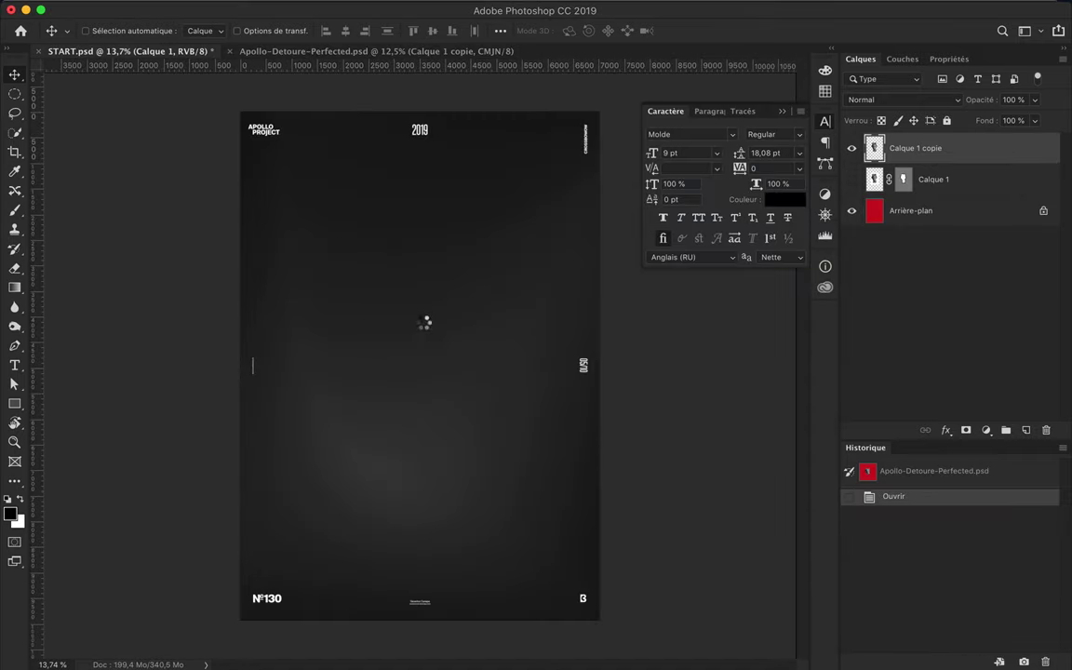
- Add a Gradient Map adjustment layer clipped to the Apollo statue layer
{"action": "left_click", "coordinate": [986, 430]}
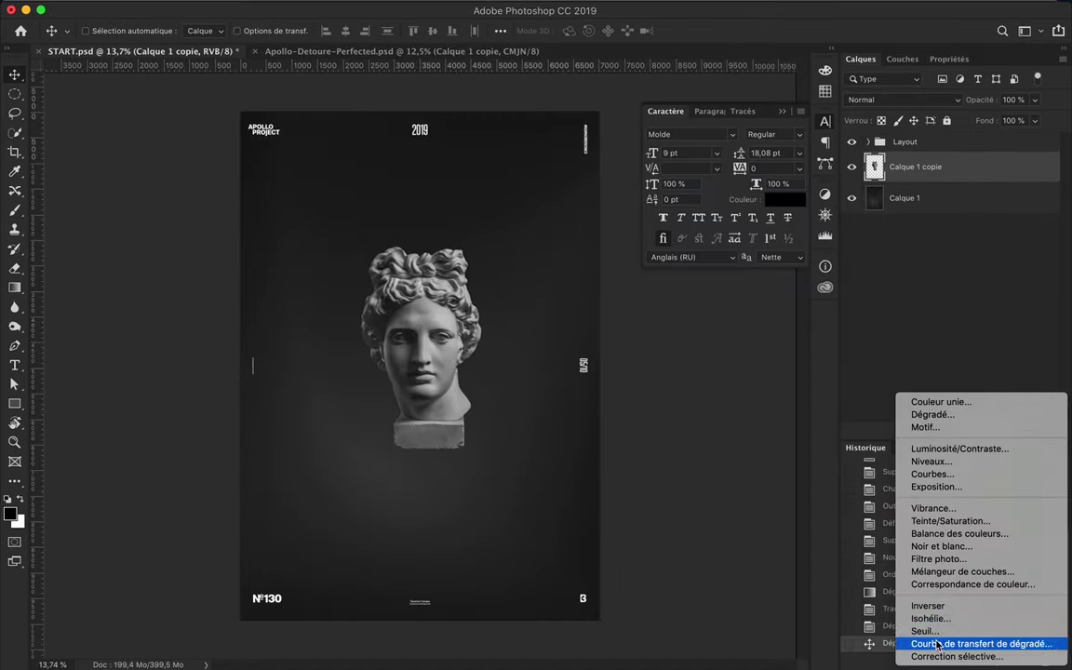
{"action": "left_click", "coordinate": [937, 644]}
{"action": "left_click", "coordinate": [861, 59]}
{"action": "left_click", "coordinate": [898, 182], "text": "alt"}
- Set the gradient map to Gris, blanc with the light stop moved inward to darken the bust
{"action": "double_click", "coordinate": [890, 167]}
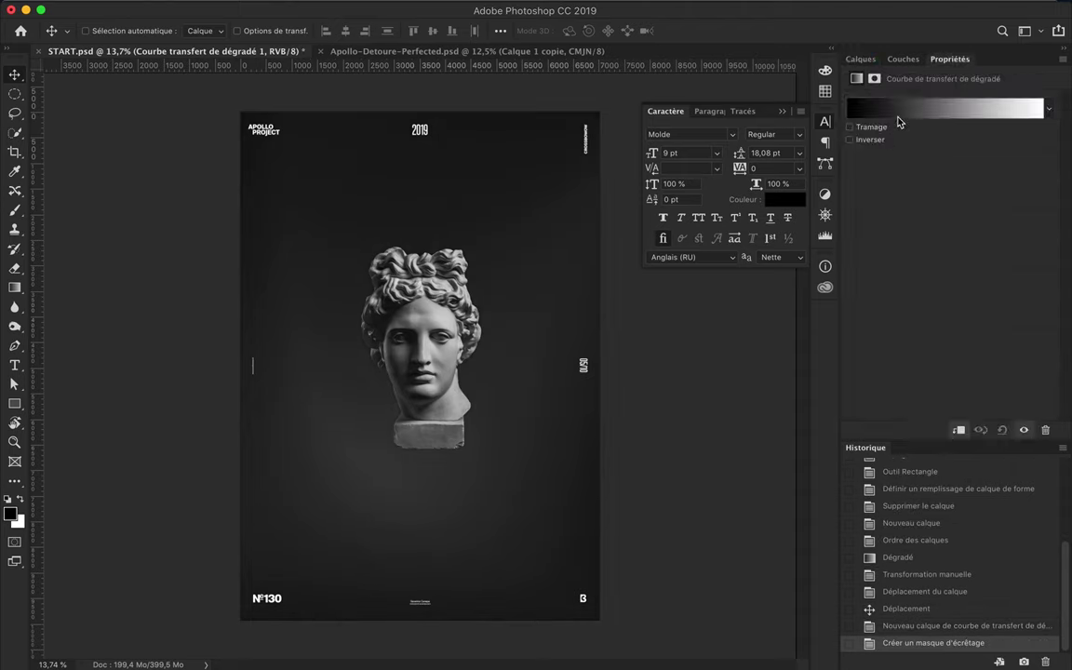
{"action": "left_click", "coordinate": [897, 116]}
{"action": "left_click", "coordinate": [901, 61]}
{"action": "left_click_drag", "start_coordinate": [1025, 329], "coordinate": [954, 331]}
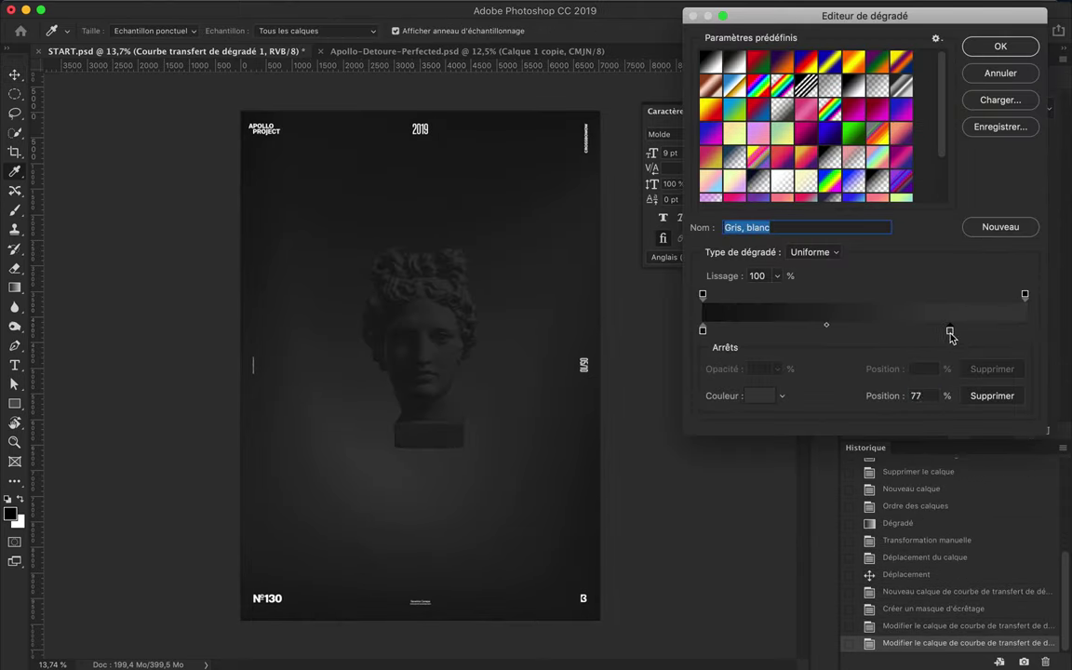
{"action": "left_click", "coordinate": [1000, 47]}
{"action": "left_click", "coordinate": [916, 197], "text": "shift"}
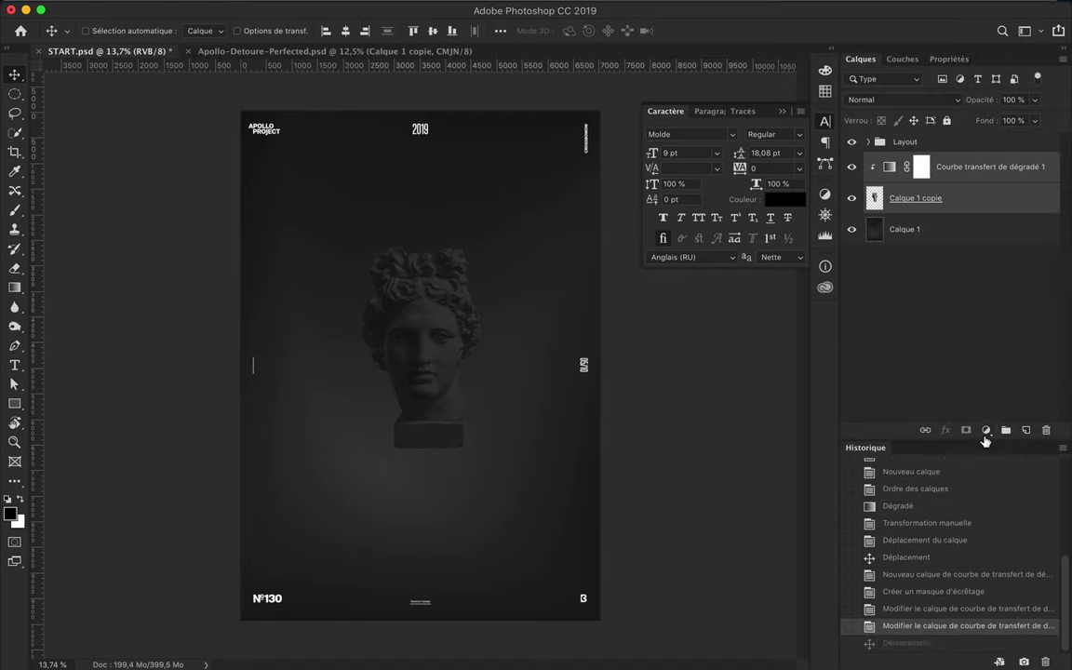
- Group the statue as Apollo and merge the statue copy with its gradient map
{"action": "key", "text": "ctrl+g"}
{"action": "double_click", "coordinate": [910, 160]}
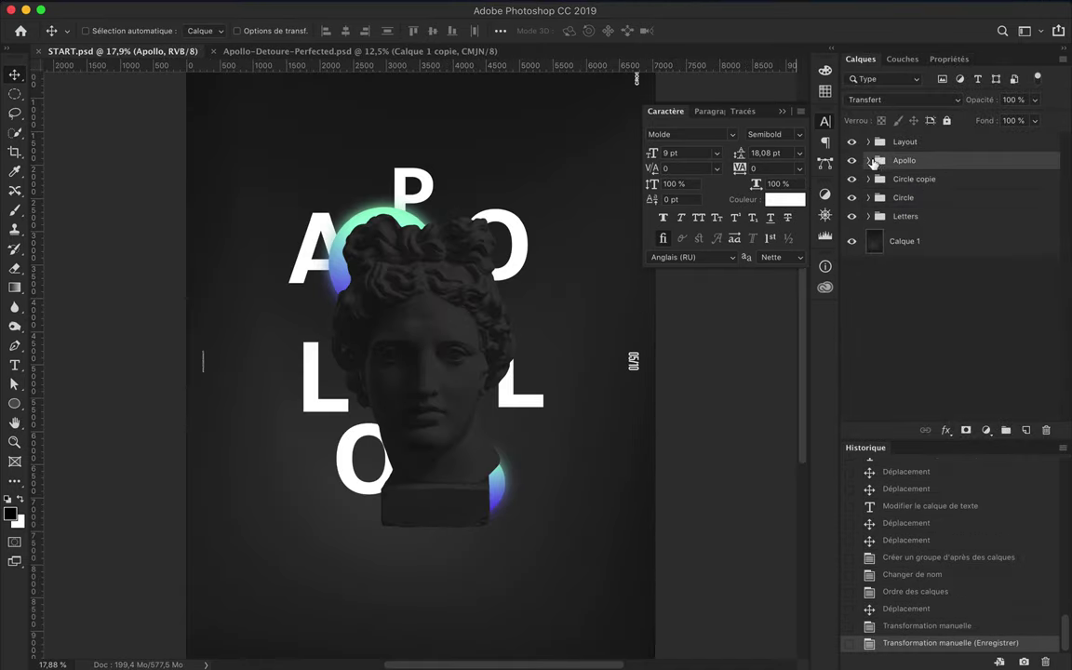
{"action": "left_click", "coordinate": [901, 186], "text": "shift"}
{"action": "key", "text": "ctrl+e"}
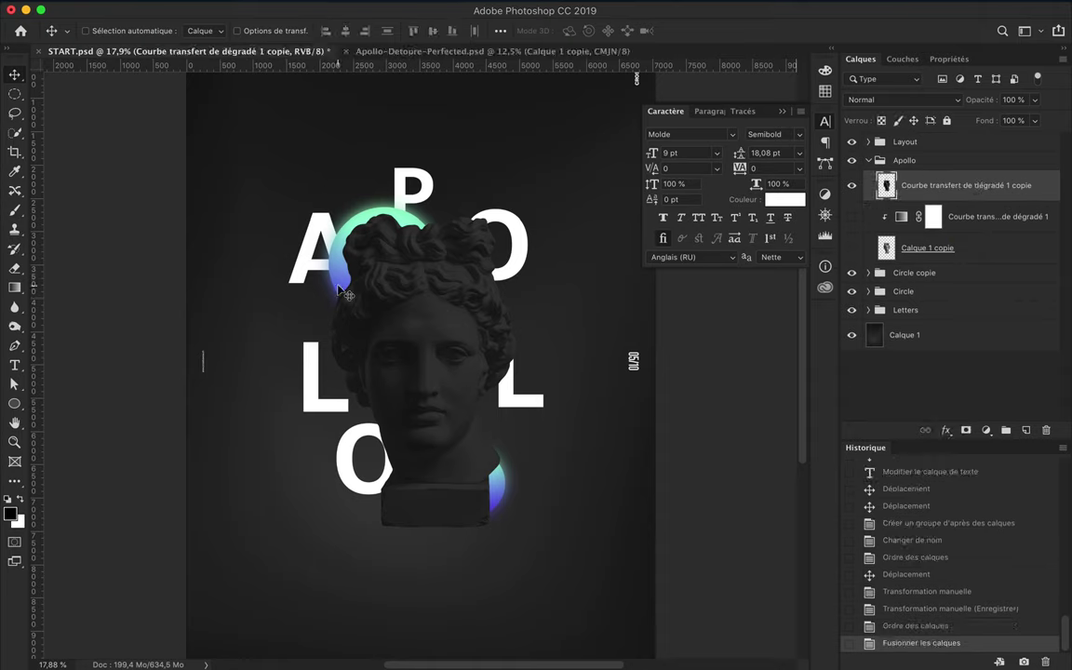
- Lasso a diagonal slice of the head, cut it from the bust and paste it as a new layer
{"action": "left_click", "coordinate": [16, 113]}
{"action": "left_click", "coordinate": [317, 216]}
{"action": "left_click", "coordinate": [332, 269]}
{"action": "key", "text": "ctrl+c"}
{"action": "key", "text": "Delete"}
{"action": "key", "text": "ctrl+v"}
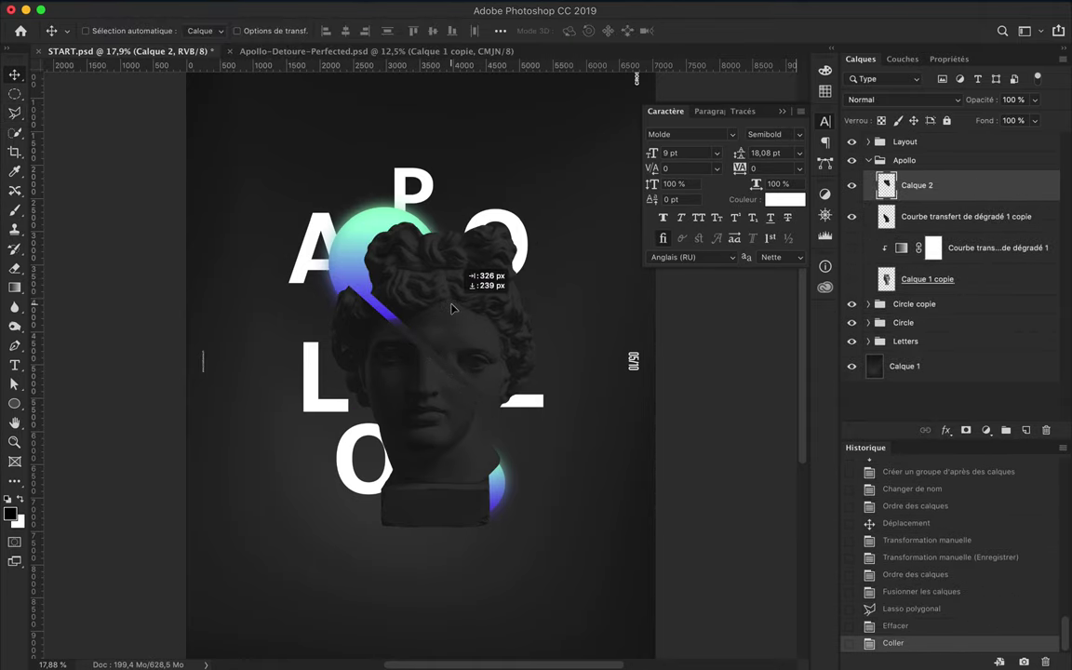
- Shift the pasted head slice up-right and enlarge it downward
{"action": "left_click_drag", "start_coordinate": [410, 279], "coordinate": [450, 306]}
{"action": "key", "text": "ctrl+t"}
{"action": "left_click_drag", "start_coordinate": [436, 535], "coordinate": [432, 570]}
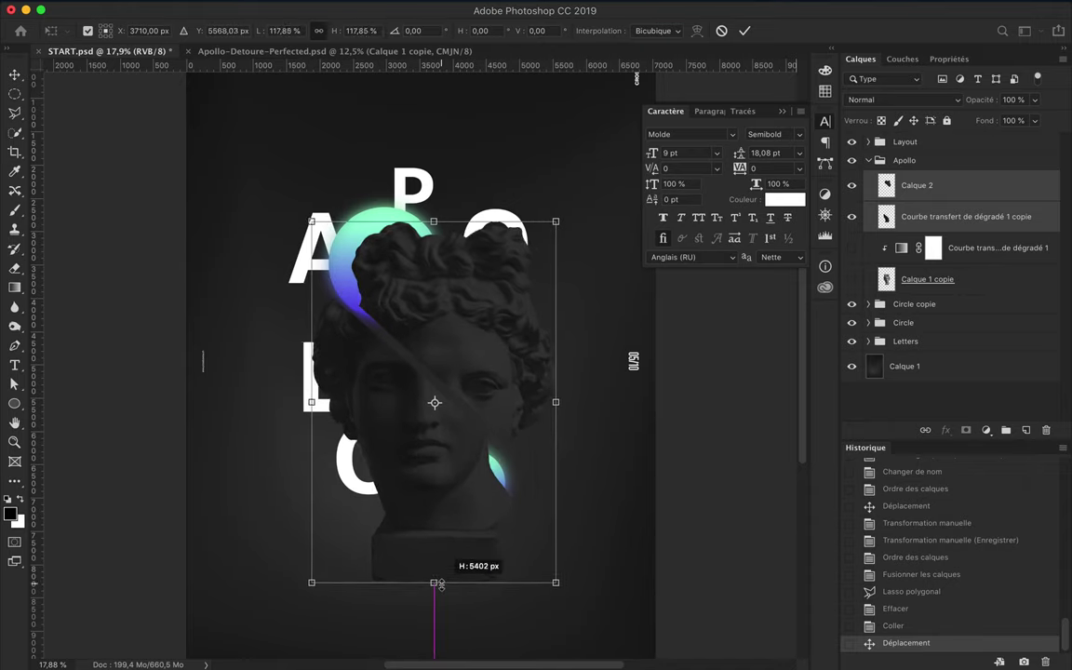
{"action": "key", "text": "Return"}
{"action": "scroll", "coordinate": [451, 415], "scroll_direction": "up", "scroll_amount": 3}
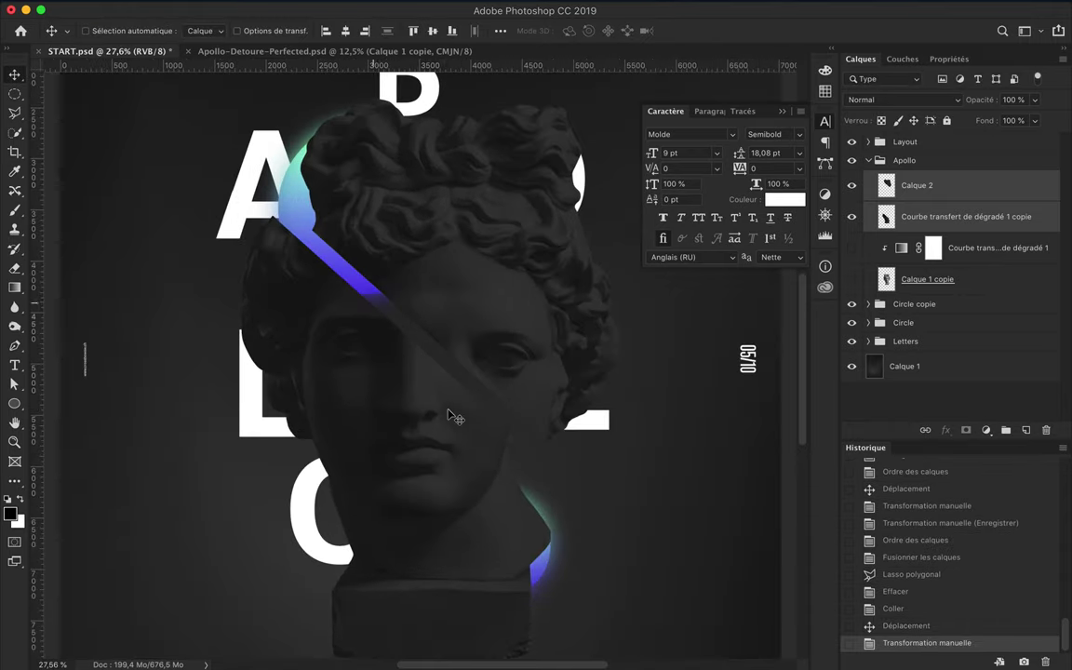
{"action": "key", "text": "shift+u"}
{"action": "key", "text": "shift+u"}
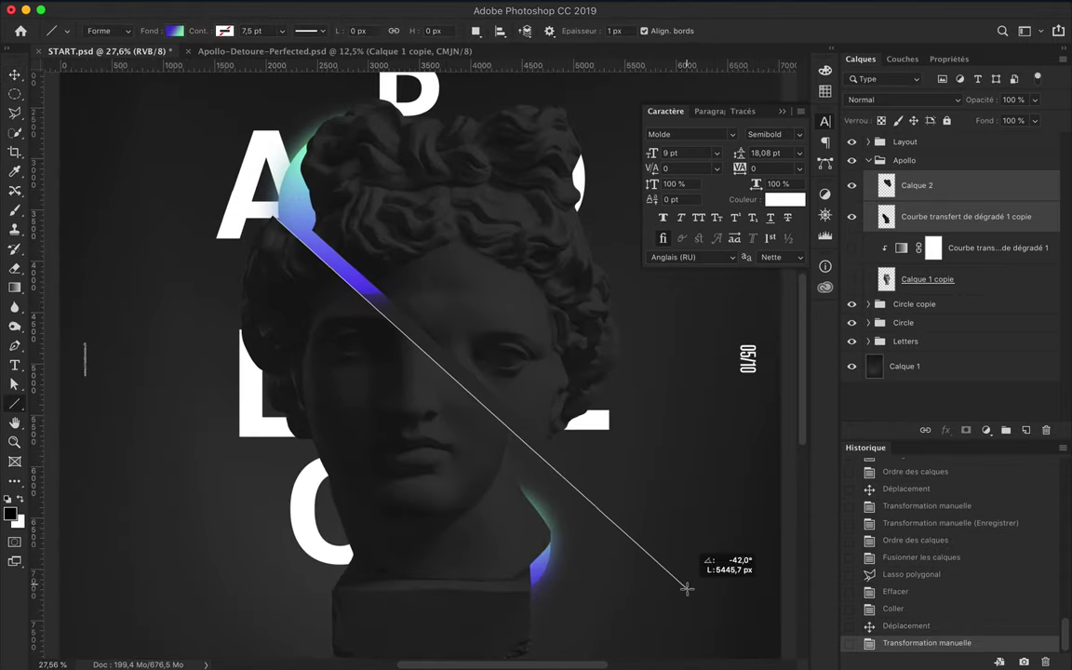
- Draw a diagonal line along the head's cut with no fill and a white stroke
{"action": "left_click_drag", "start_coordinate": [687, 589], "coordinate": [687, 588]}
{"action": "left_click", "coordinate": [174, 31]}
{"action": "left_click", "coordinate": [80, 60]}
{"action": "left_click", "coordinate": [224, 31]}
{"action": "double_click", "coordinate": [179, 110]}
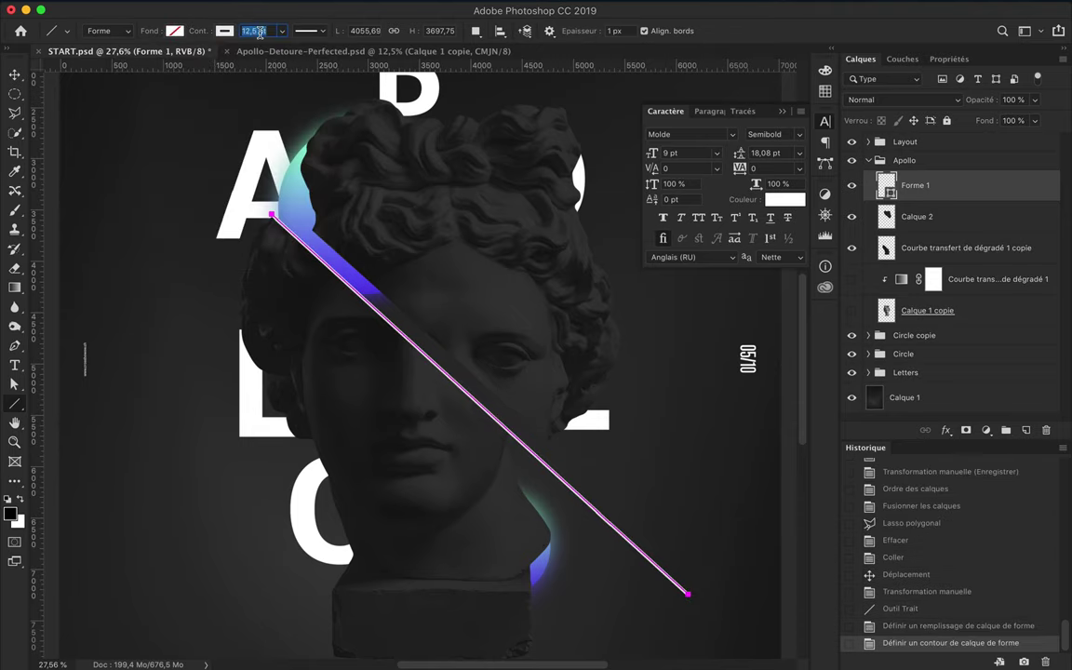
- Move the white line up-left and give it a thicker stroke
{"action": "key", "text": "v"}
{"action": "left_click_drag", "start_coordinate": [552, 469], "coordinate": [495, 418]}
{"action": "key", "text": "u"}
{"action": "left_click", "coordinate": [224, 31]}
{"action": "left_click", "coordinate": [398, 53]}
{"action": "left_click", "coordinate": [926, 110]}
- With auto-select on, reposition the white line and both head pieces into alignment
{"action": "key", "text": "v"}
{"action": "left_click", "coordinate": [86, 31]}
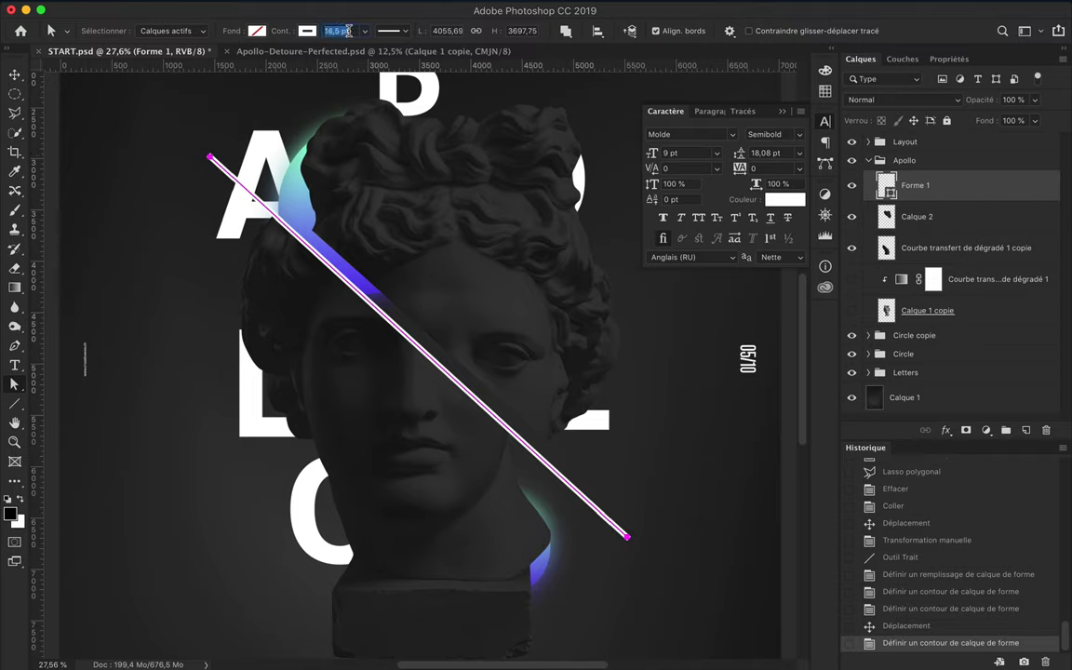
{"action": "left_click_drag", "start_coordinate": [376, 308], "coordinate": [393, 327]}
{"action": "left_click_drag", "start_coordinate": [391, 413], "coordinate": [349, 380]}
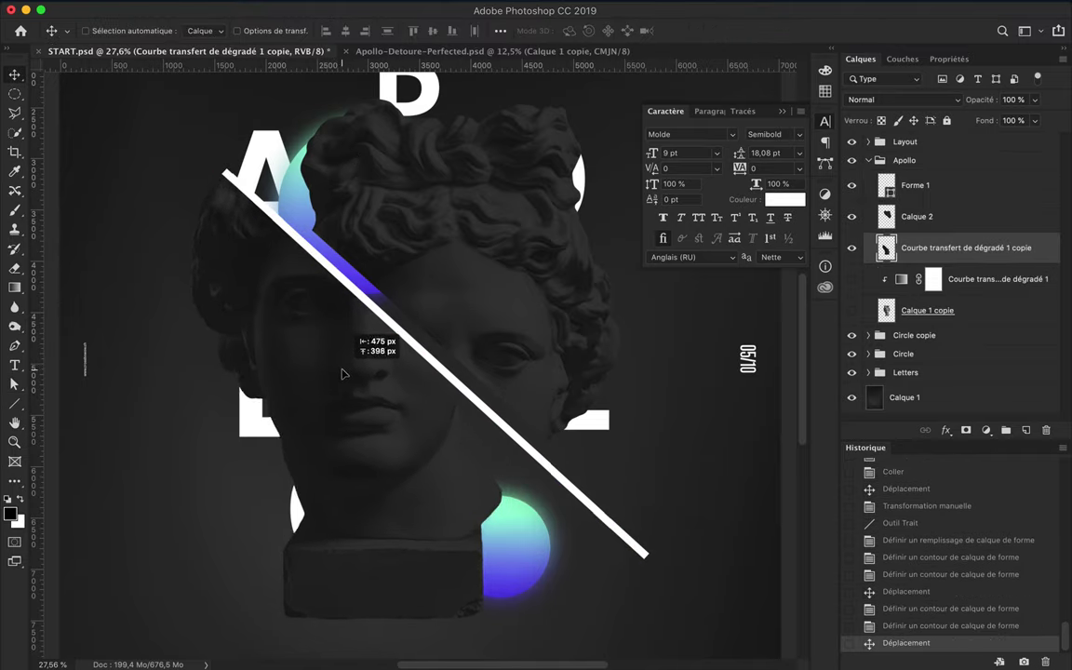
{"action": "left_click_drag", "start_coordinate": [490, 359], "coordinate": [561, 421]}
{"action": "scroll", "coordinate": [508, 402], "scroll_direction": "down", "scroll_amount": 5}
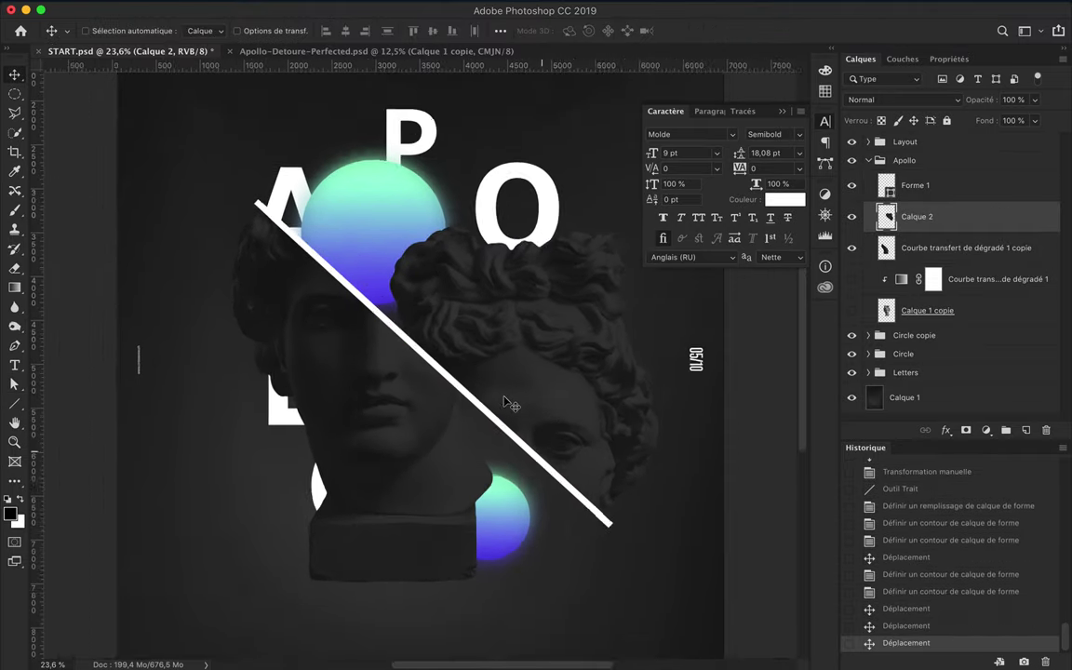
{"action": "left_click", "coordinate": [377, 358], "text": "shift"}
{"action": "left_click_drag", "start_coordinate": [375, 366], "coordinate": [372, 384]}
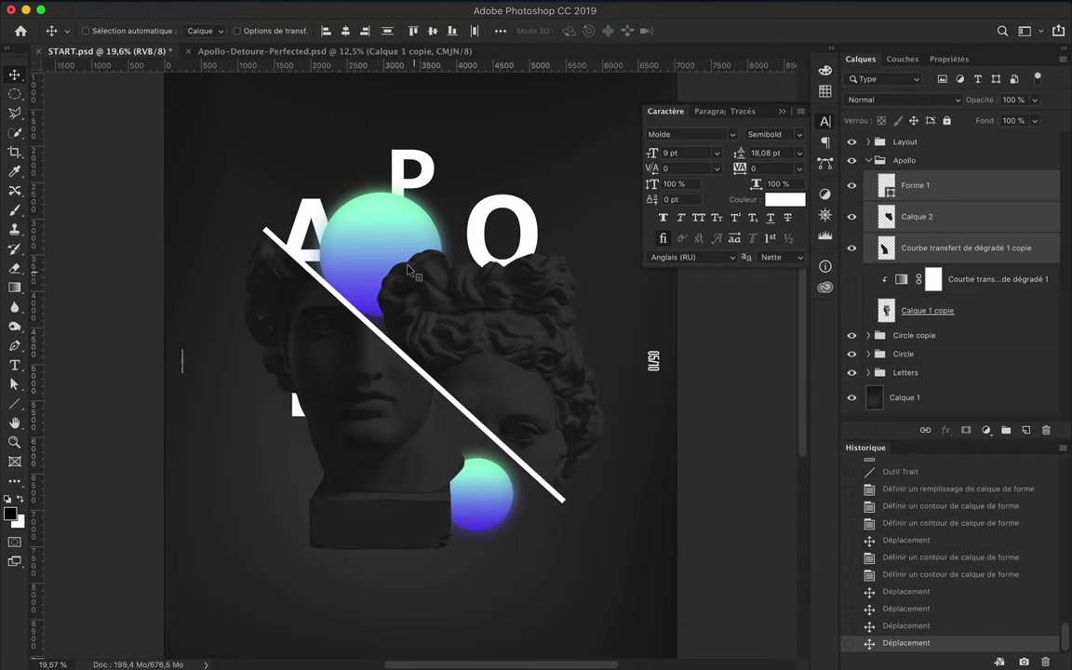
- Move the lower gradient circle down behind the bust base and the upper one up-right
{"action": "left_click_drag", "start_coordinate": [410, 270], "coordinate": [361, 310]}
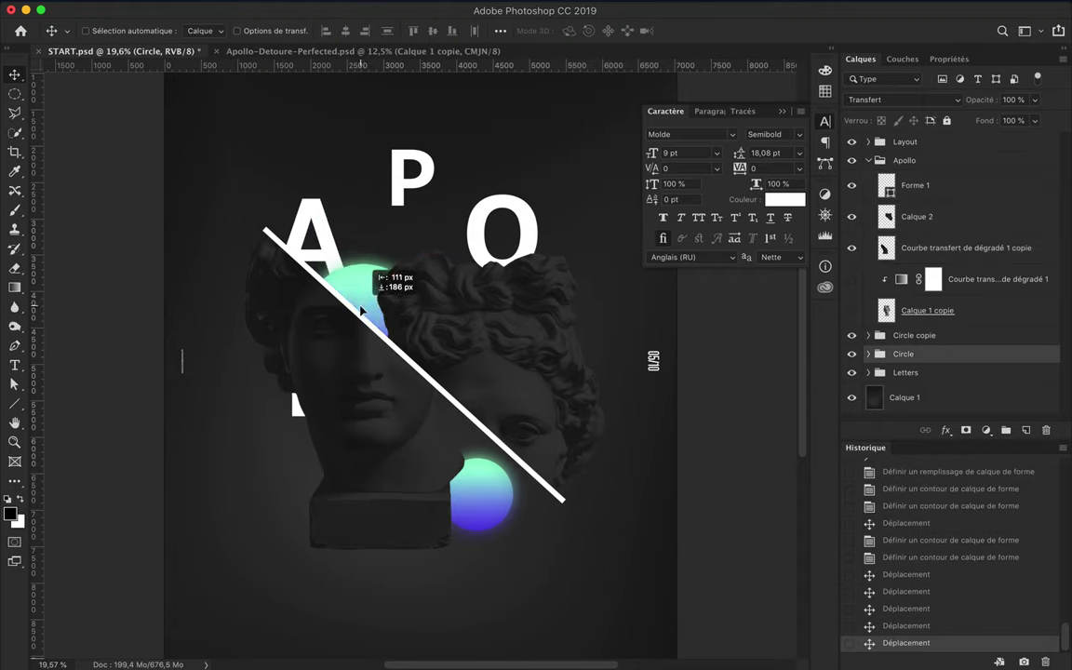
{"action": "left_click", "coordinate": [916, 336]}
{"action": "left_click_drag", "start_coordinate": [508, 484], "coordinate": [431, 503]}
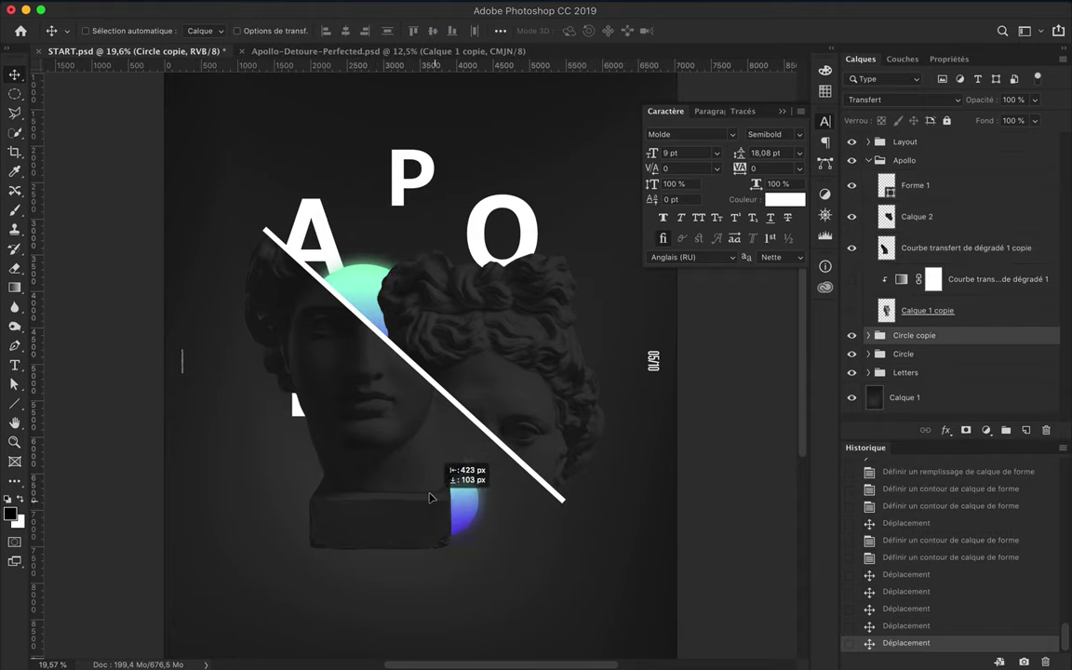
{"action": "left_click_drag", "start_coordinate": [361, 294], "coordinate": [417, 272]}
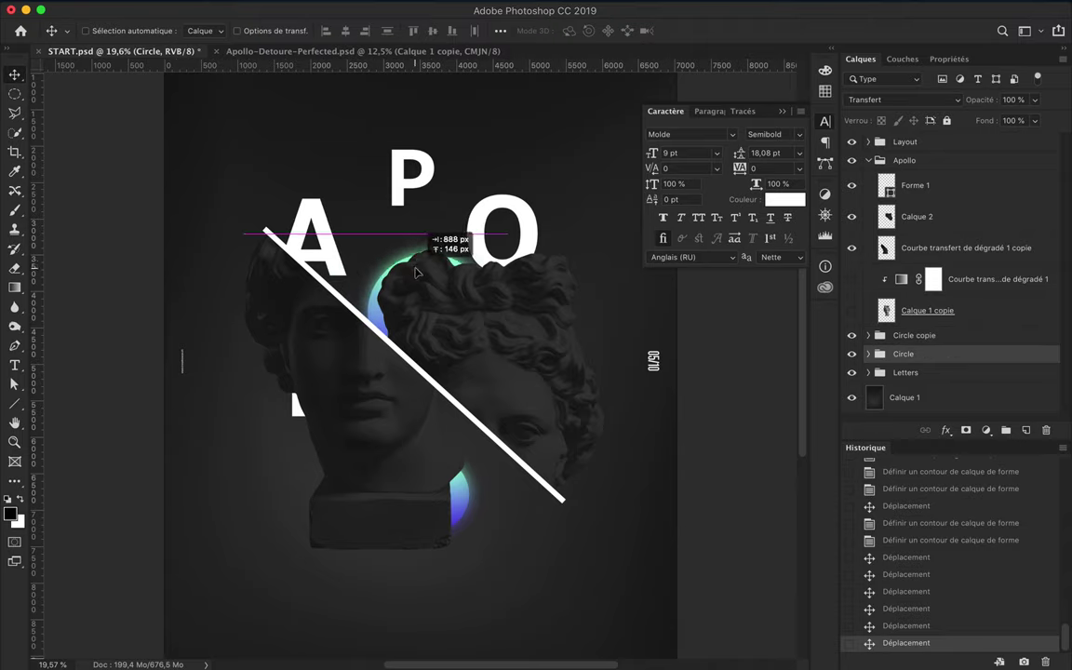
- Move the letter A down and nudge the letter P slightly lower
{"action": "left_click_drag", "start_coordinate": [321, 200], "coordinate": [325, 252]}
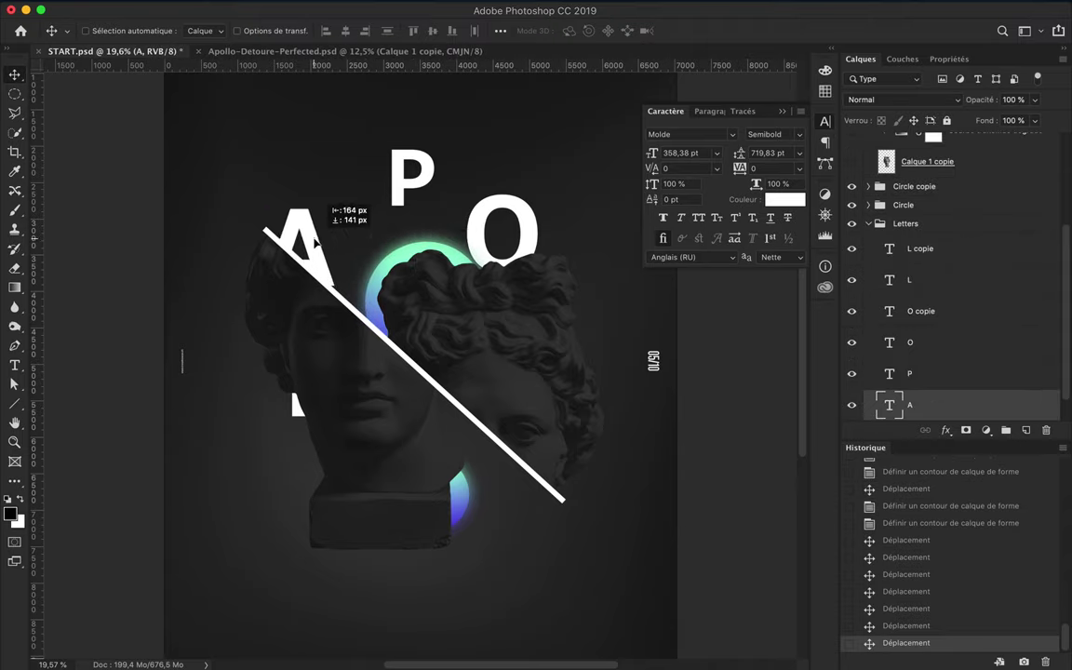
{"action": "left_click", "coordinate": [406, 194]}
{"action": "left_click_drag", "start_coordinate": [399, 236], "coordinate": [399, 252]}
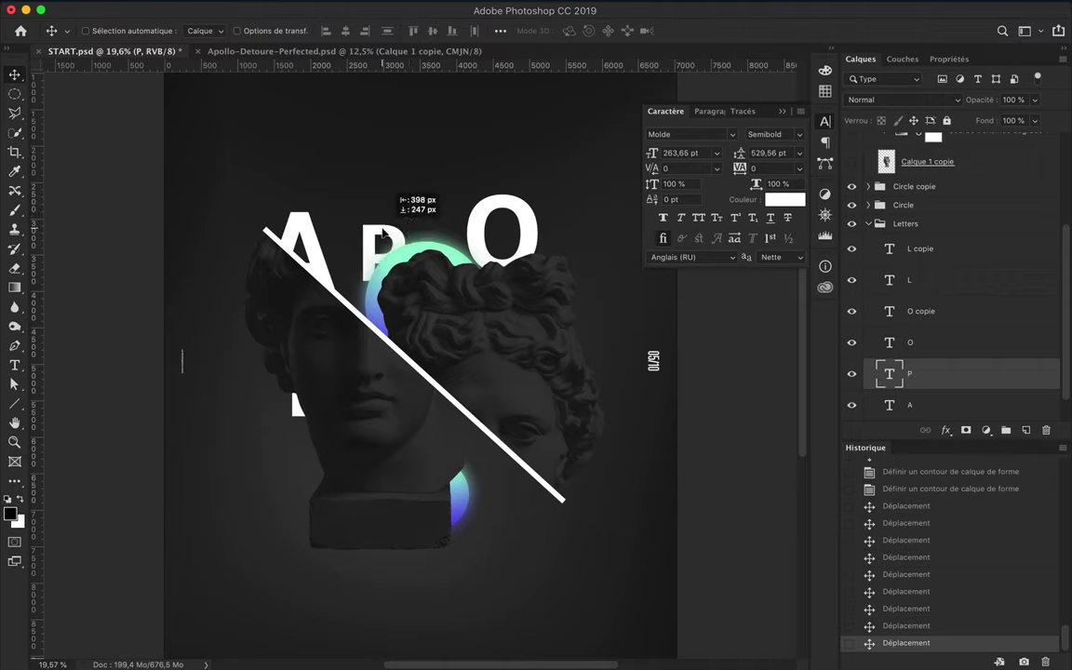
{"action": "left_click_drag", "start_coordinate": [431, 207], "coordinate": [424, 207]}
{"action": "left_click", "coordinate": [510, 212]}
- Give the O a compressed italic style, stretch it much taller and move it into place
{"action": "left_click", "coordinate": [270, 34]}
{"action": "left_click", "coordinate": [323, 33]}
{"action": "left_click", "coordinate": [345, 75]}
{"action": "key", "text": "ctrl+t"}
{"action": "left_click_drag", "start_coordinate": [507, 132], "coordinate": [553, 117]}
{"action": "key", "text": "Return"}
{"action": "left_click_drag", "start_coordinate": [491, 143], "coordinate": [527, 171]}
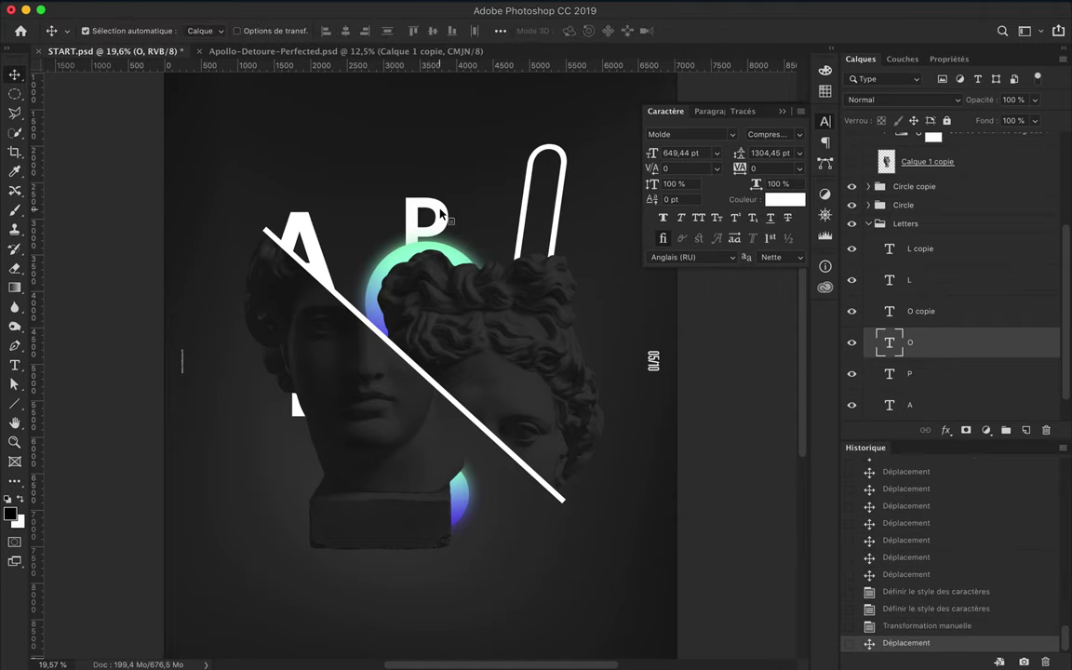
- Make the letter P wider with a SemiExpanded font style
{"action": "left_click", "coordinate": [427, 219]}
{"action": "key", "text": "t"}
{"action": "left_click", "coordinate": [270, 30]}
{"action": "left_click", "coordinate": [305, 236]}
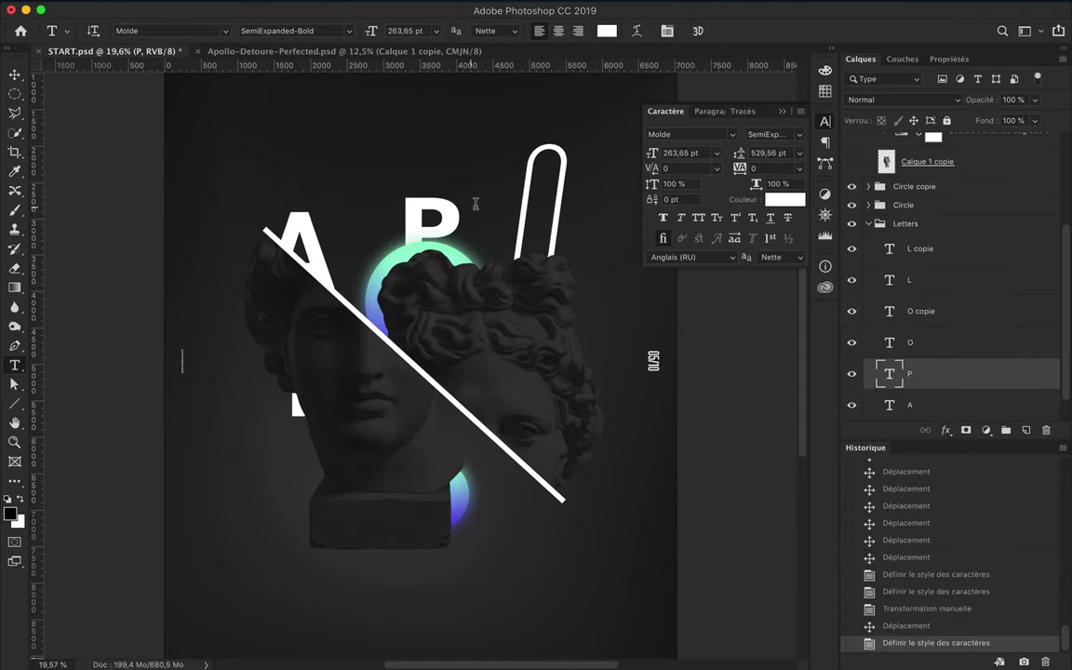
{"action": "key", "text": "v"}
- Enlarge the letter A and reposition it
{"action": "left_click", "coordinate": [316, 240]}
{"action": "key", "text": "ctrl+t"}
{"action": "left_click_drag", "start_coordinate": [298, 176], "coordinate": [298, 173]}
{"action": "mouse_move", "coordinate": [299, 222]}
{"action": "left_mouse_down"}
{"action": "mouse_move", "coordinate": [299, 186]}
{"action": "mouse_move", "coordinate": [325, 213]}
{"action": "left_mouse_up"}
{"action": "key", "text": "Return"}
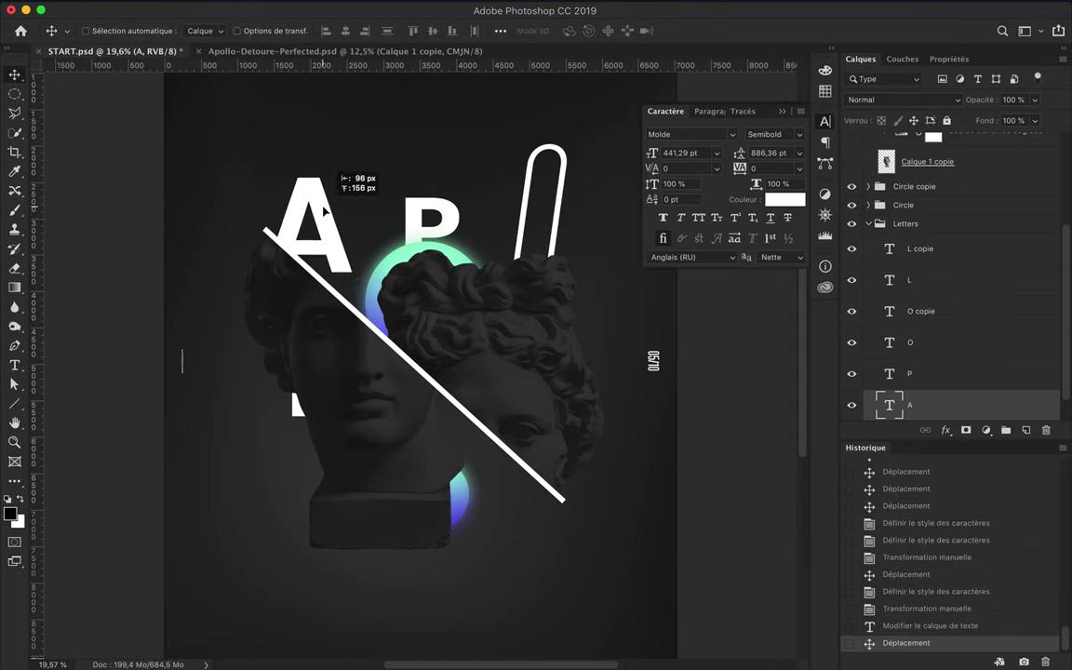
- Commit the P text edit and move the P to the right
{"action": "double_click", "coordinate": [463, 233]}
{"action": "key", "text": "ctrl+Return"}
{"action": "key", "text": "v"}
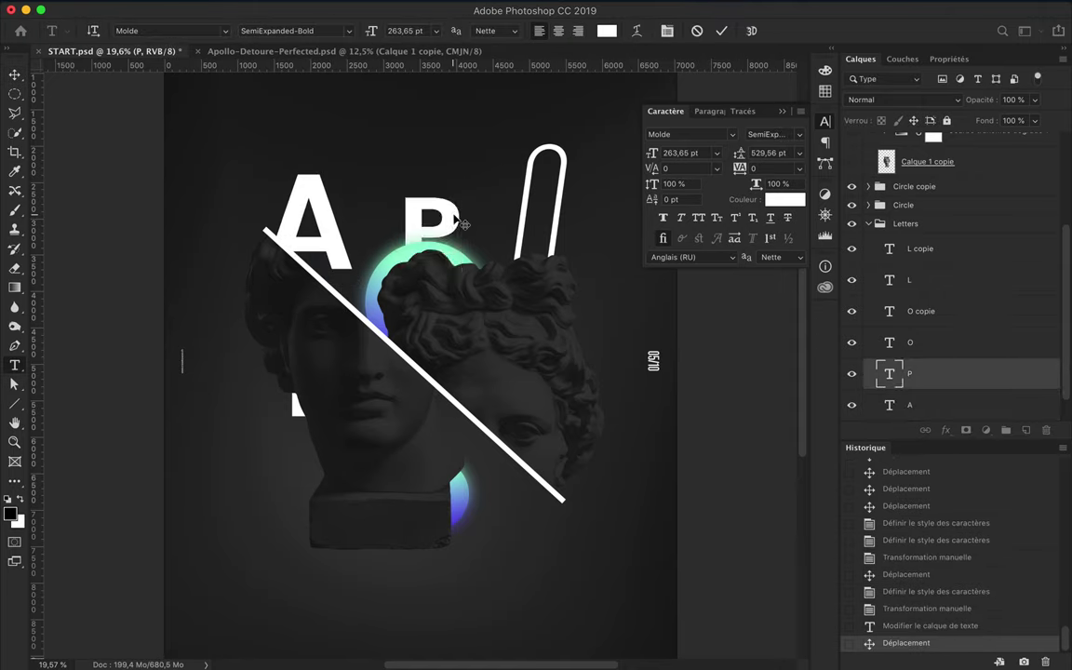
{"action": "left_click_drag", "start_coordinate": [437, 214], "coordinate": [472, 220]}
- Position the left L and the tall narrow O, then nudge the L slightly left
{"action": "left_click_drag", "start_coordinate": [294, 402], "coordinate": [258, 470]}
{"action": "left_click", "coordinate": [911, 341]}
{"action": "left_click_drag", "start_coordinate": [466, 400], "coordinate": [494, 559]}
{"action": "left_click", "coordinate": [922, 311]}
{"action": "left_click", "coordinate": [910, 279]}
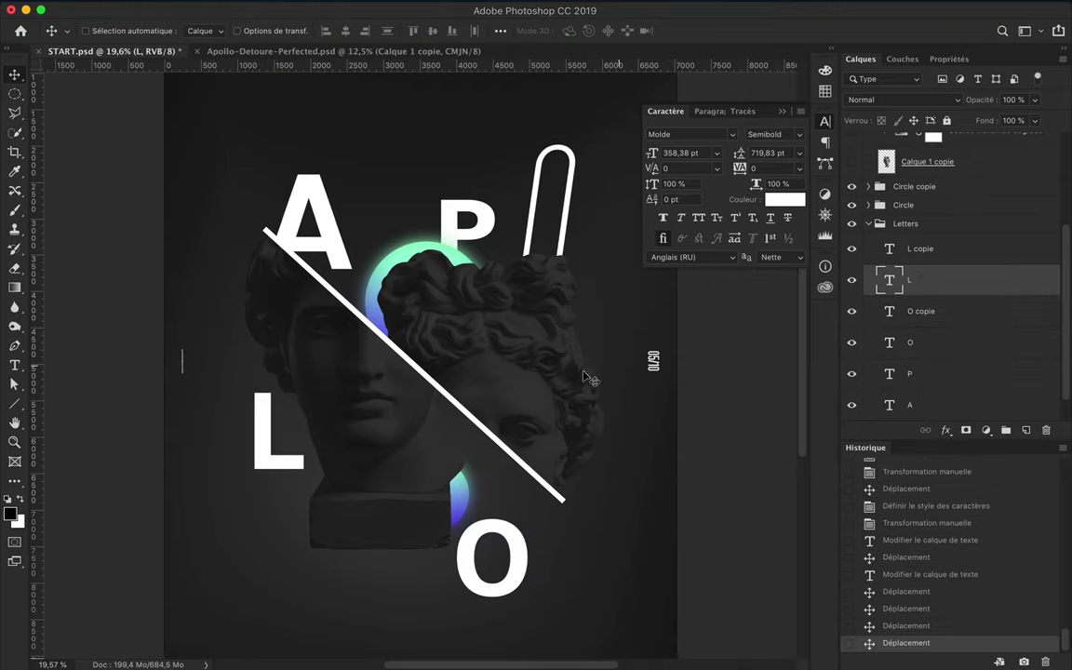
{"action": "left_click_drag", "start_coordinate": [274, 428], "coordinate": [263, 433]}
- Move the L copy above the Apollo group and place it on the diagonal line
{"action": "left_click", "coordinate": [922, 249]}
{"action": "left_click_drag", "start_coordinate": [214, 344], "coordinate": [500, 395]}
{"action": "left_click_drag", "start_coordinate": [959, 247], "coordinate": [931, 153]}
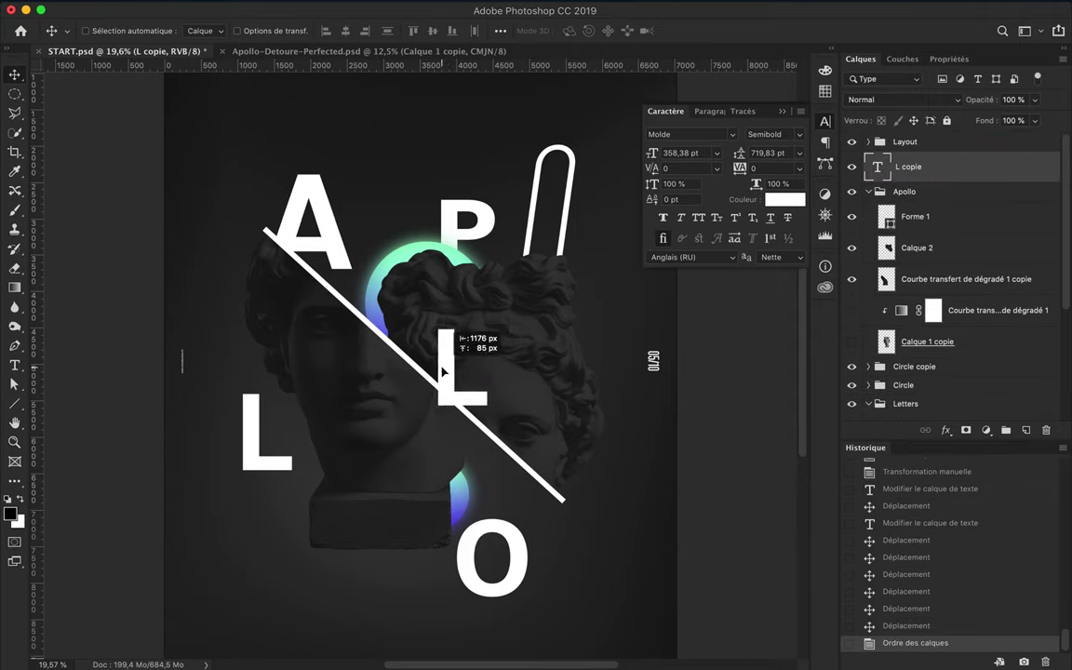
{"action": "left_click_drag", "start_coordinate": [442, 370], "coordinate": [451, 361]}
- Set the central L copy to a thin Expanded style and keep it on the diagonal line
{"action": "left_click", "coordinate": [345, 31]}
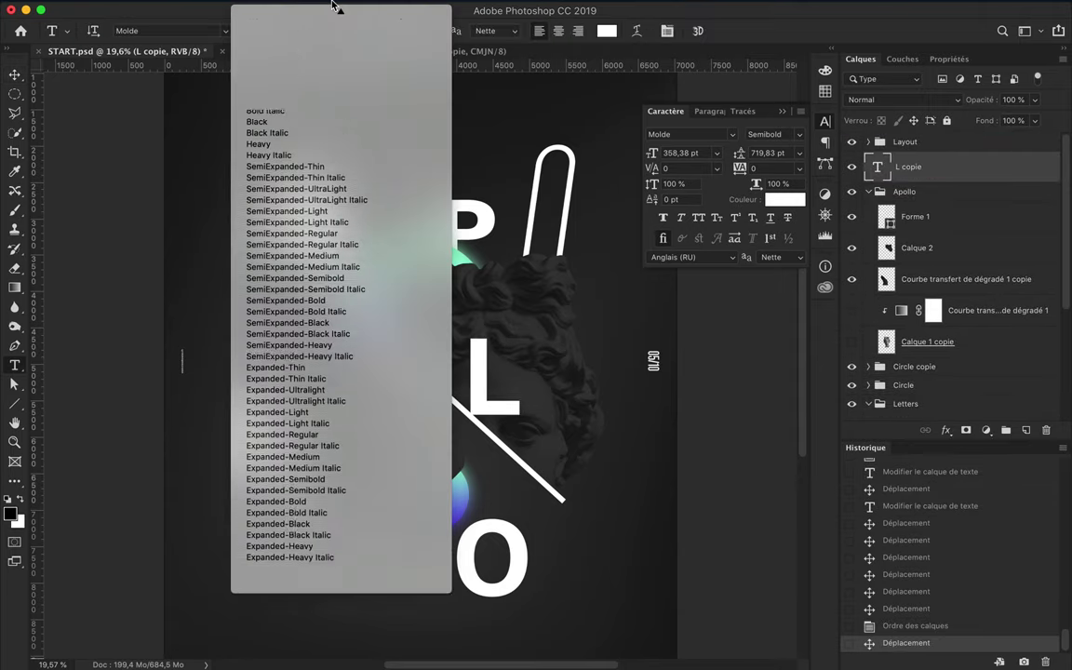
{"action": "left_click", "coordinate": [308, 177]}
{"action": "left_click", "coordinate": [351, 31]}
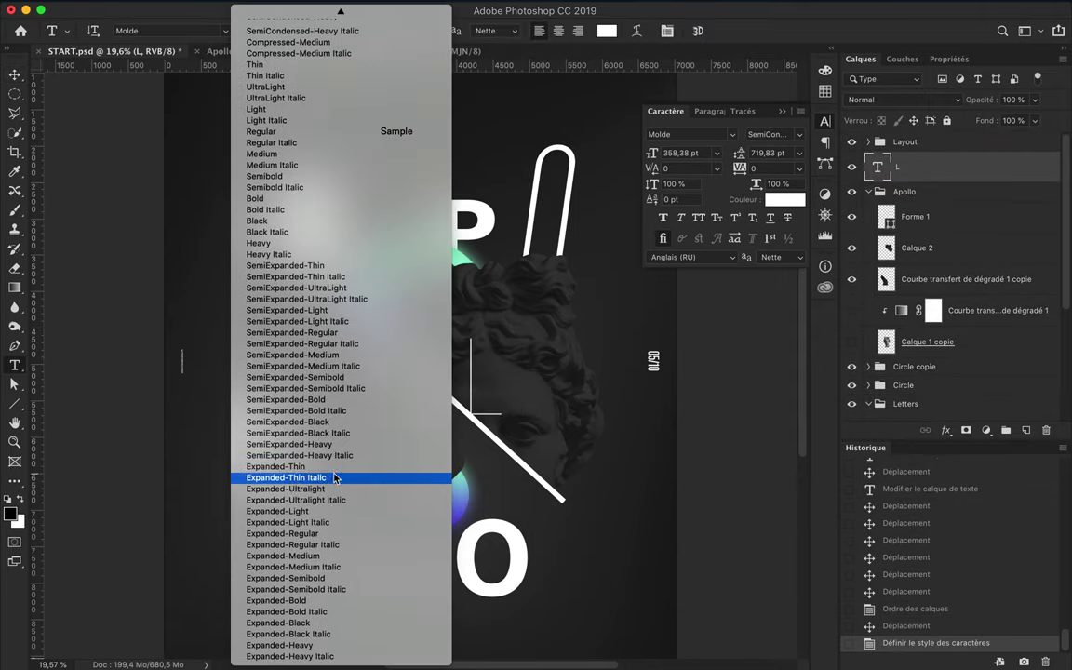
{"action": "left_click", "coordinate": [337, 476]}
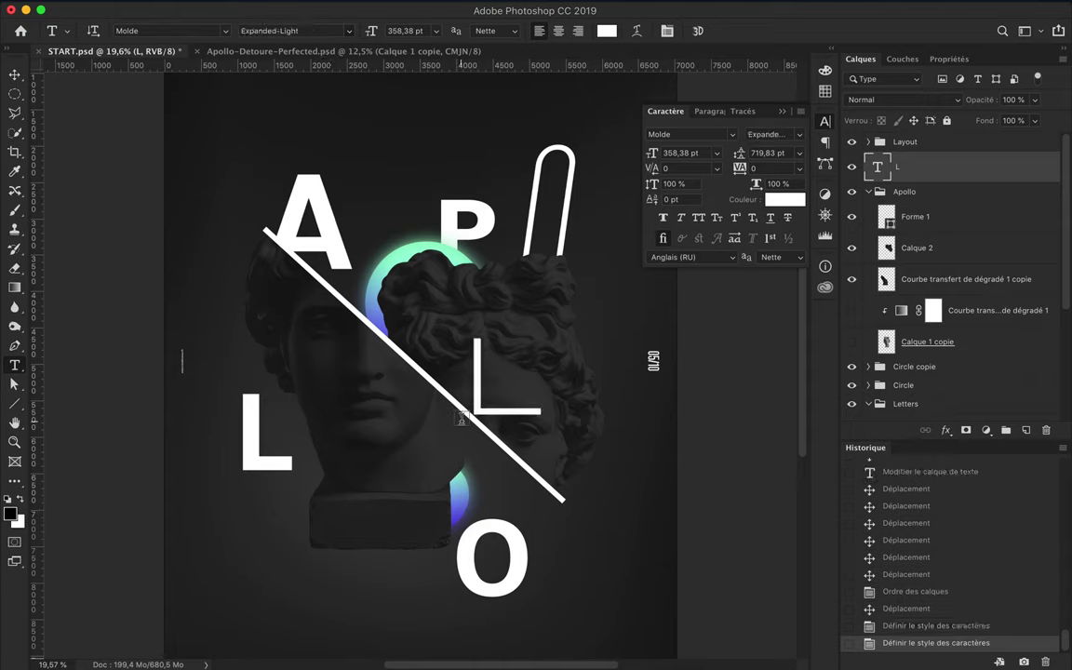
{"action": "left_click", "coordinate": [14, 75]}
{"action": "left_click_drag", "start_coordinate": [434, 377], "coordinate": [433, 378]}
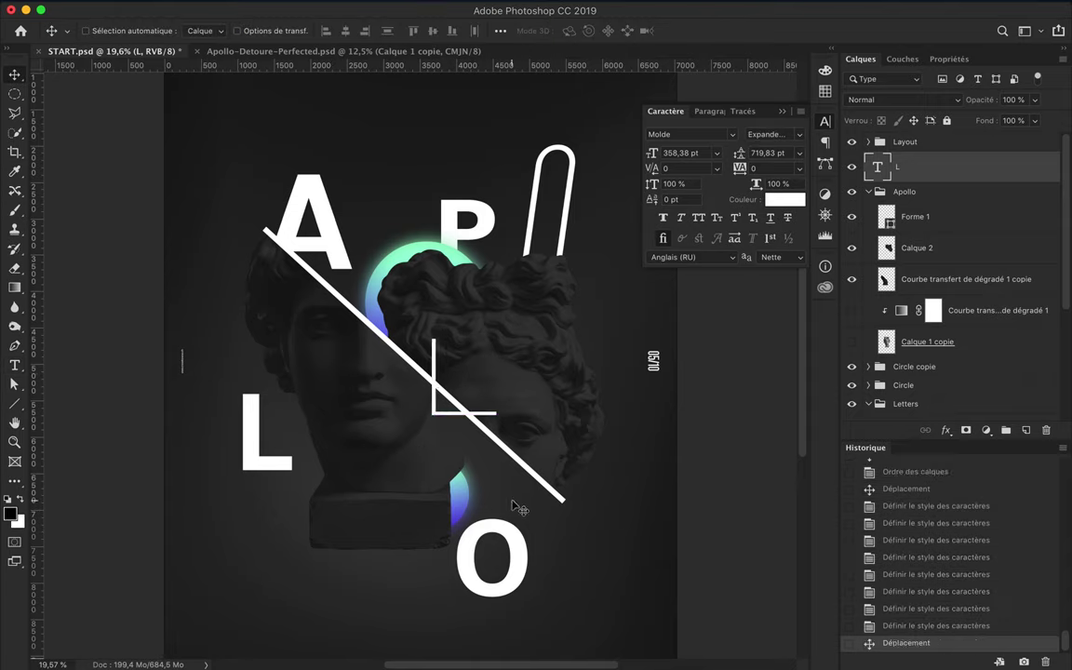
- Enlarge the left L with Free Transform
{"action": "double_click", "coordinate": [249, 444]}
{"action": "key", "text": "Escape"}
{"action": "key", "text": "ctrl+t"}
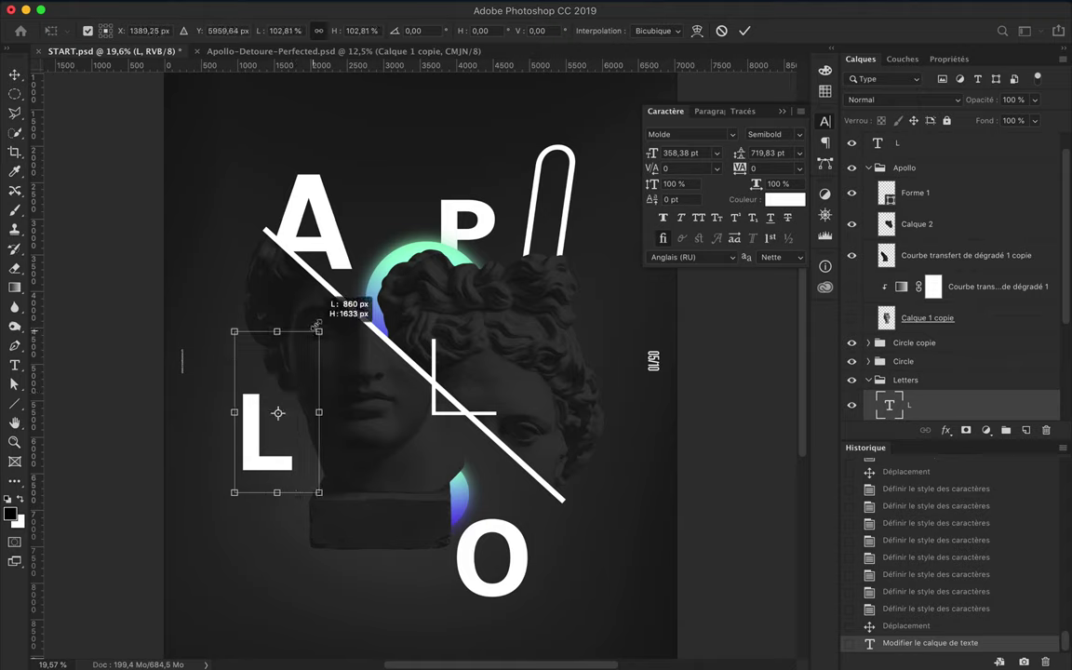
{"action": "left_click_drag", "start_coordinate": [262, 384], "coordinate": [280, 354]}
{"action": "key", "text": "Return"}
- Give the left L an Expanded font style and move it into place
{"action": "key", "text": "t"}
{"action": "left_click", "coordinate": [293, 31]}
{"action": "key", "text": "Escape"}
{"action": "key", "text": "Down"}
{"action": "key", "text": "Down"}
{"action": "key", "text": "Down"}
{"action": "left_click", "coordinate": [15, 75]}
{"action": "left_click_drag", "start_coordinate": [233, 410], "coordinate": [232, 424]}
- Move the bottom O up, enlarge it, and set it to Light Italic
{"action": "left_click_drag", "start_coordinate": [492, 559], "coordinate": [475, 524]}
{"action": "key", "text": "ctrl+t"}
{"action": "left_click_drag", "start_coordinate": [522, 593], "coordinate": [436, 412]}
{"action": "key", "text": "Return"}
{"action": "key", "text": "t"}
{"action": "left_click", "coordinate": [316, 31]}
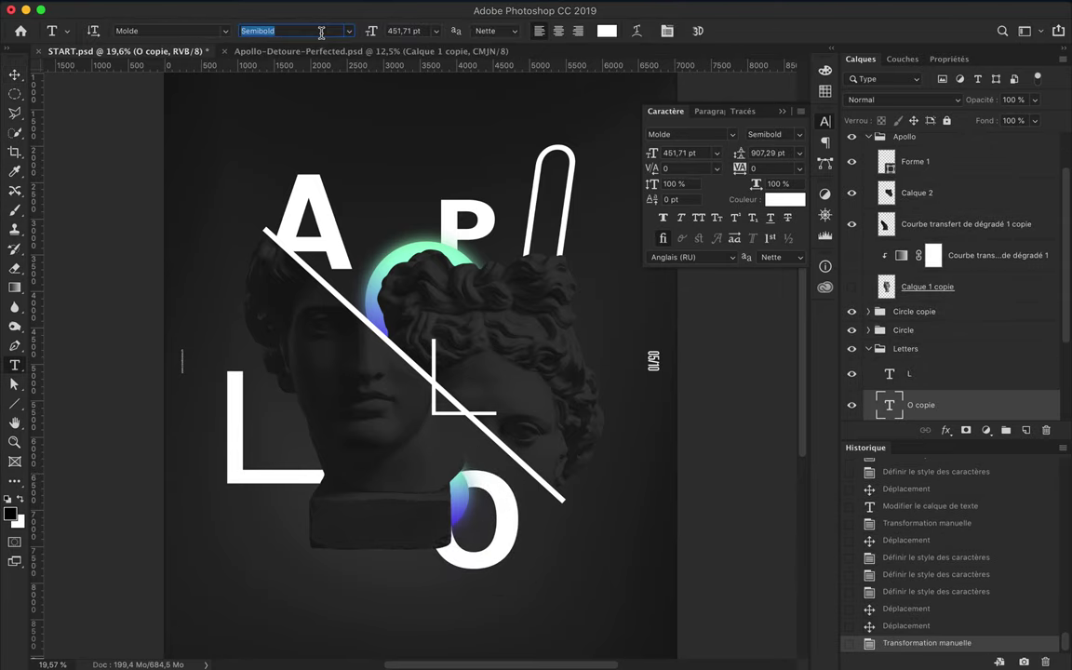
{"action": "key", "text": "Down"}
{"action": "key", "text": "Down"}
{"action": "key", "text": "Down"}
- Enlarge the thin bottom O further and move the thin L up-left onto the diagonal
{"action": "key", "text": "v"}
{"action": "key", "text": "ctrl+t"}
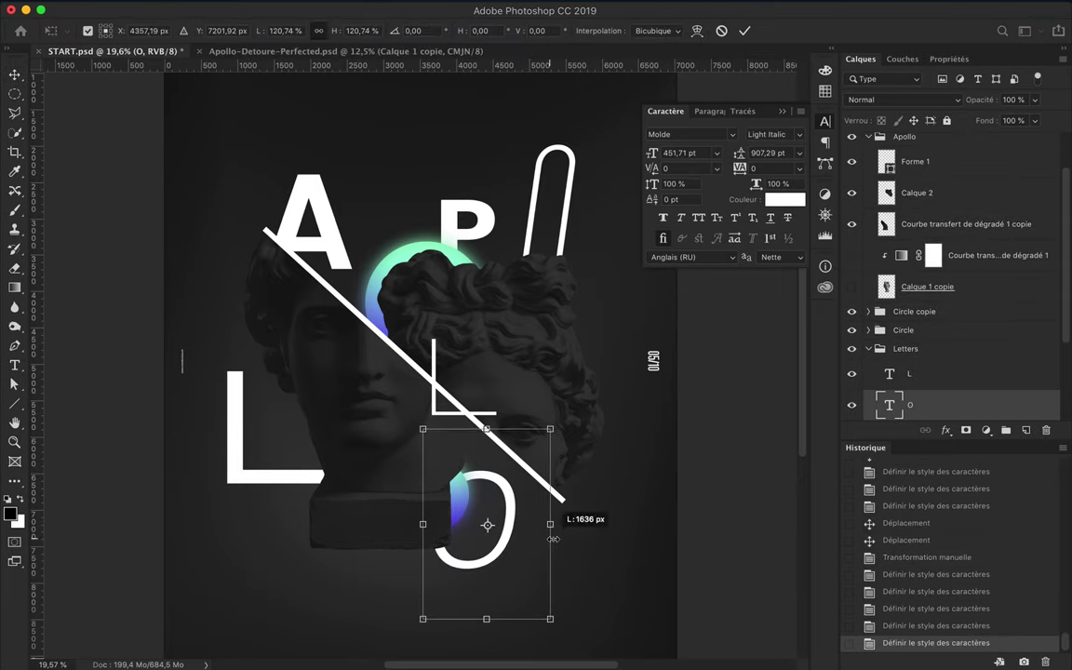
{"action": "left_click_drag", "start_coordinate": [518, 569], "coordinate": [553, 622]}
{"action": "key", "text": "Return"}
{"action": "left_click_drag", "start_coordinate": [492, 421], "coordinate": [477, 375]}
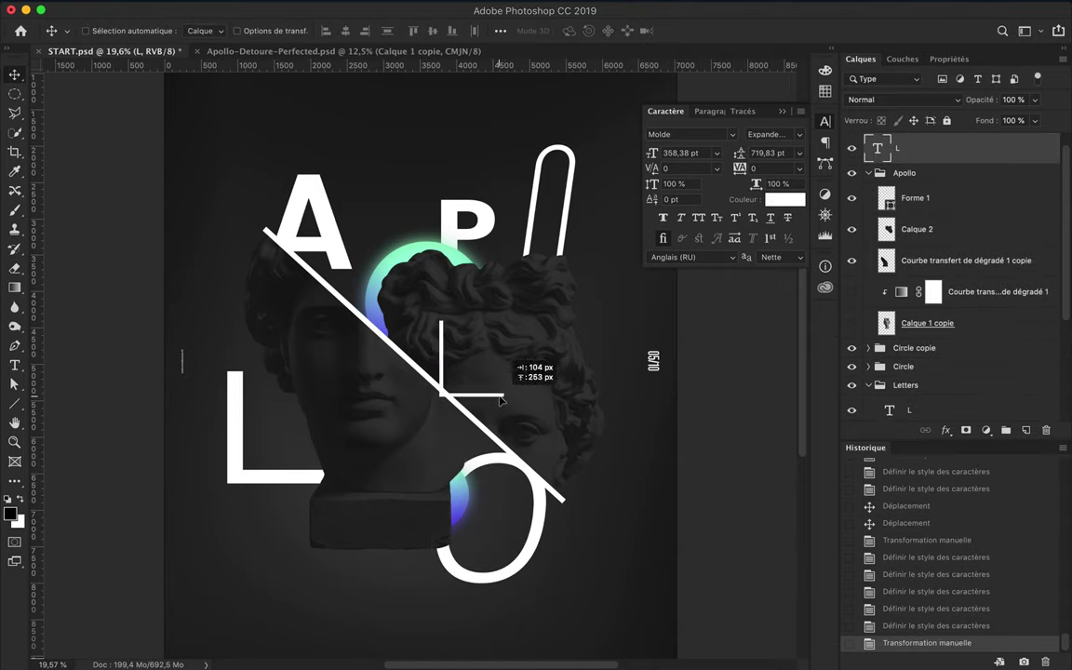
{"action": "scroll", "coordinate": [456, 358], "scroll_direction": "down", "scroll_amount": 2}
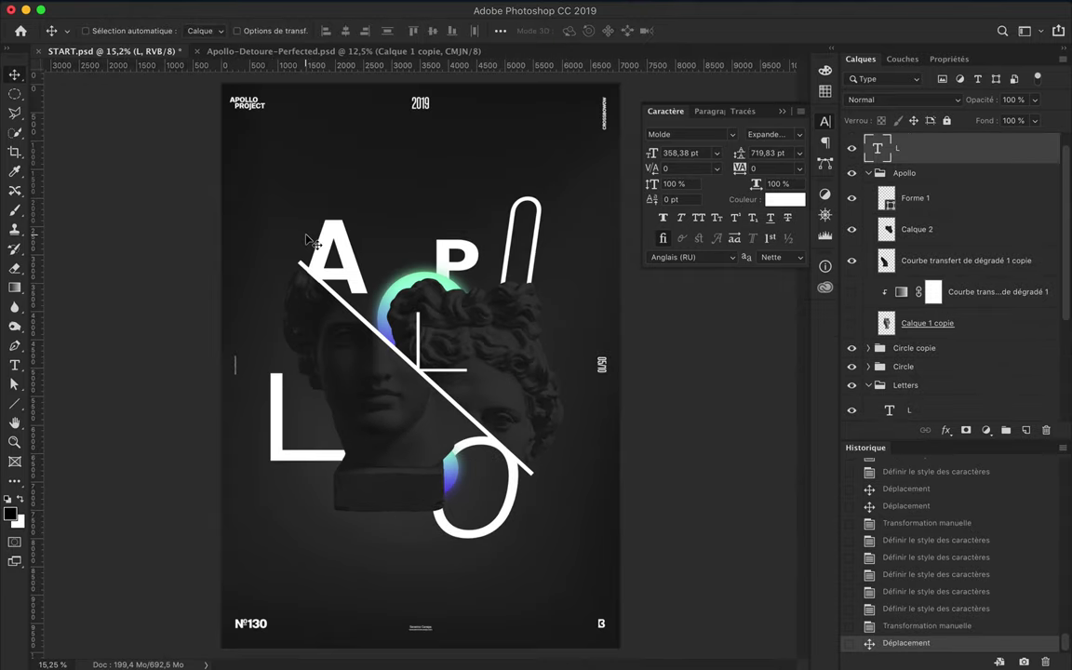
- Nudge the P right and duplicate the A as a new text layer reading '3'
{"action": "left_click", "coordinate": [349, 258]}
{"action": "left_click_drag", "start_coordinate": [459, 258], "coordinate": [482, 265]}
{"action": "left_click", "coordinate": [363, 275]}
{"action": "left_click_drag", "start_coordinate": [363, 275], "coordinate": [419, 220]}
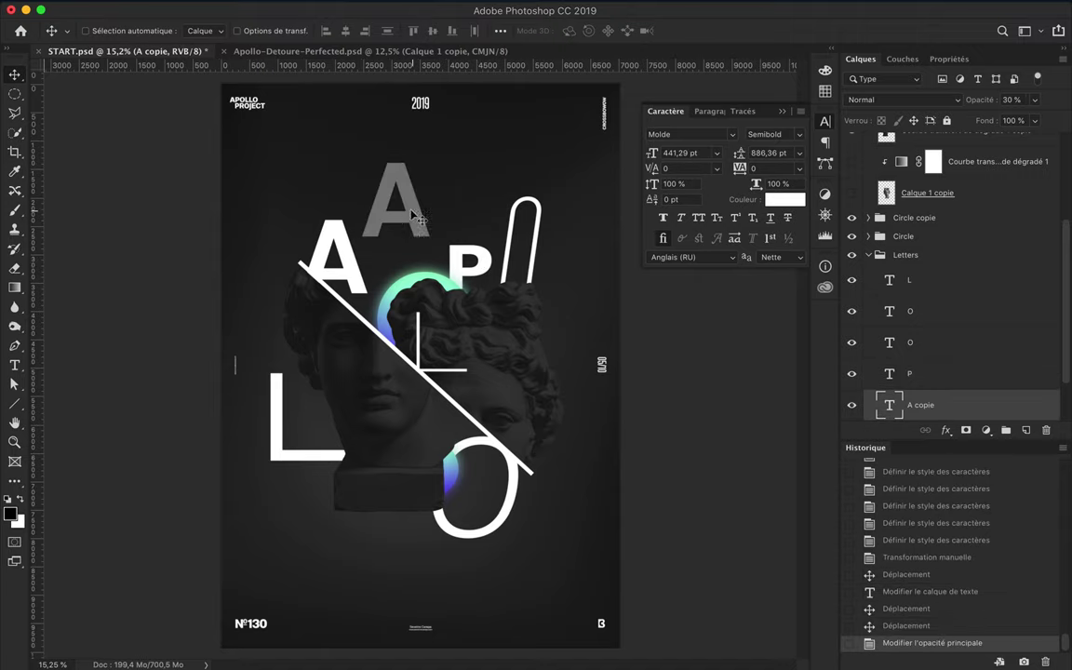
{"action": "key", "text": "t"}
{"action": "left_click", "coordinate": [438, 201]}
{"action": "type", "text": "3"}
{"action": "key", "text": "ctrl+Return"}
{"action": "key", "text": "v"}
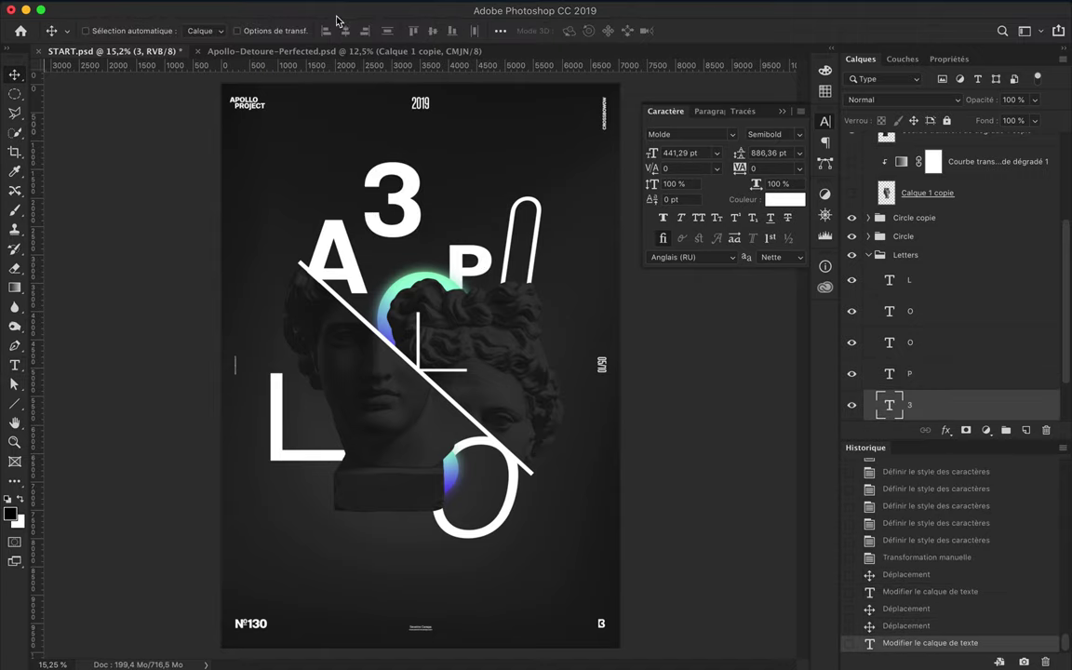
- Give the 3 a light SemiCondensed font style
{"action": "key", "text": "t"}
{"action": "left_click", "coordinate": [294, 31]}
{"action": "scroll", "coordinate": [342, 139], "scroll_direction": "up", "scroll_amount": 3}
{"action": "scroll", "coordinate": [342, 121], "scroll_direction": "up", "scroll_amount": 2}
{"action": "left_click", "coordinate": [343, 104]}
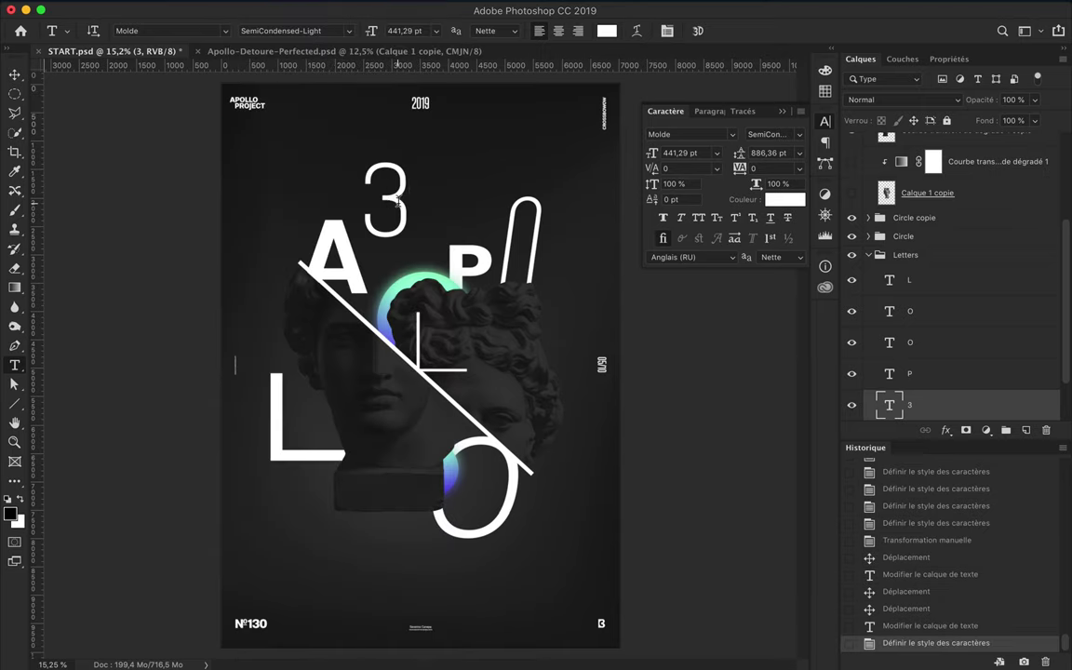
- Enlarge the 3 to 166%, move its layer above the Circle group, and place it between A and P
{"action": "key", "text": "ctrl+t"}
{"action": "left_click_drag", "start_coordinate": [385, 258], "coordinate": [385, 333]}
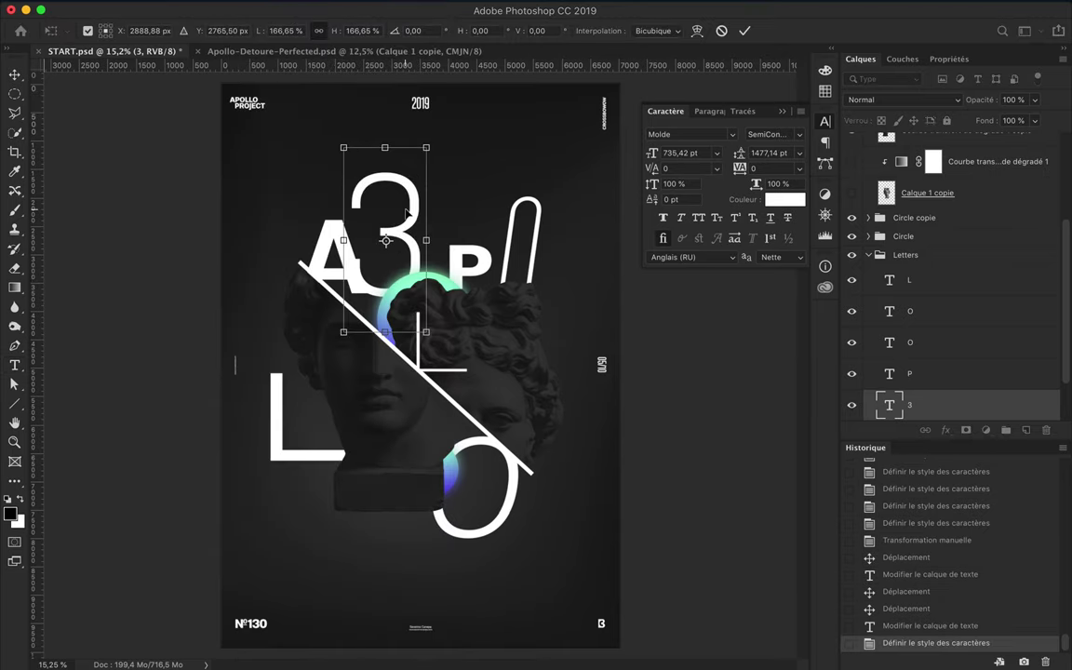
{"action": "key", "text": "Return"}
{"action": "key", "text": "v"}
{"action": "left_click_drag", "start_coordinate": [407, 213], "coordinate": [421, 218]}
{"action": "scroll", "coordinate": [943, 391], "scroll_direction": "down", "scroll_amount": 1}
{"action": "left_click_drag", "start_coordinate": [931, 369], "coordinate": [931, 207]}
{"action": "left_click_drag", "start_coordinate": [401, 214], "coordinate": [406, 228]}
- Switch the 3 to SemiCondensed-UltraLight and raise it slightly
{"action": "key", "text": "t"}
{"action": "left_click", "coordinate": [294, 31]}
{"action": "key", "text": "Up"}
{"action": "key", "text": "Up"}
{"action": "key", "text": "Up"}
{"action": "key", "text": "Up"}
{"action": "key", "text": "v"}
{"action": "left_click_drag", "start_coordinate": [430, 240], "coordinate": [431, 219]}
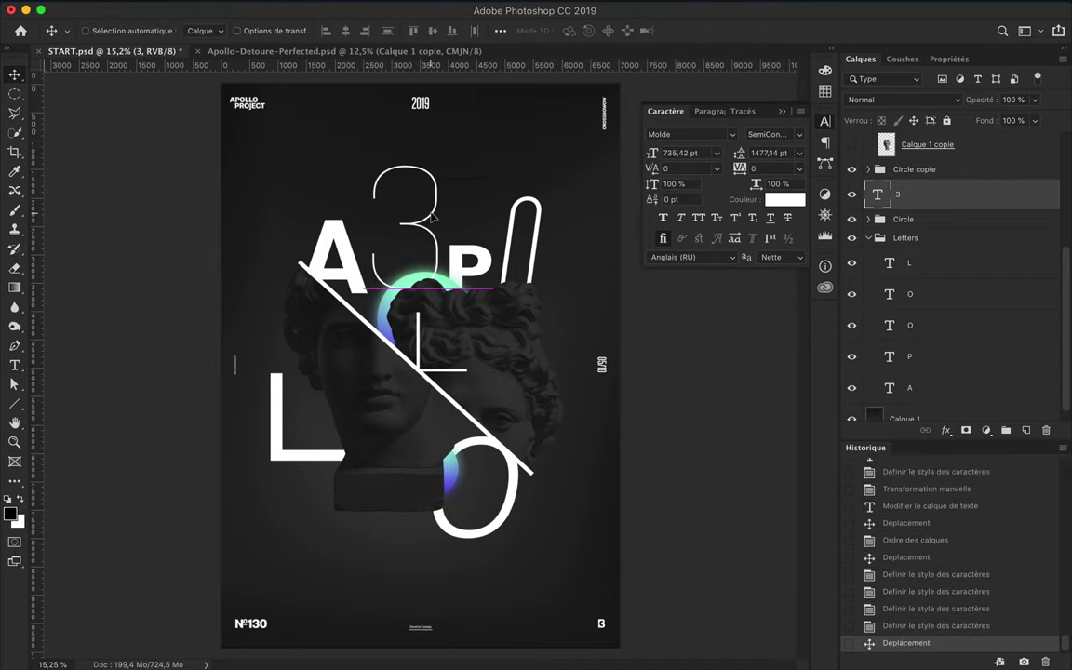
- Move the tall narrow O down and right, and move the P copy to the top of the stack
{"action": "left_click", "coordinate": [521, 242], "text": "ctrl"}
{"action": "mouse_move", "coordinate": [509, 239]}
{"action": "left_mouse_down"}
{"action": "mouse_move", "coordinate": [533, 272]}
{"action": "mouse_move", "coordinate": [534, 247]}
{"action": "left_mouse_up"}
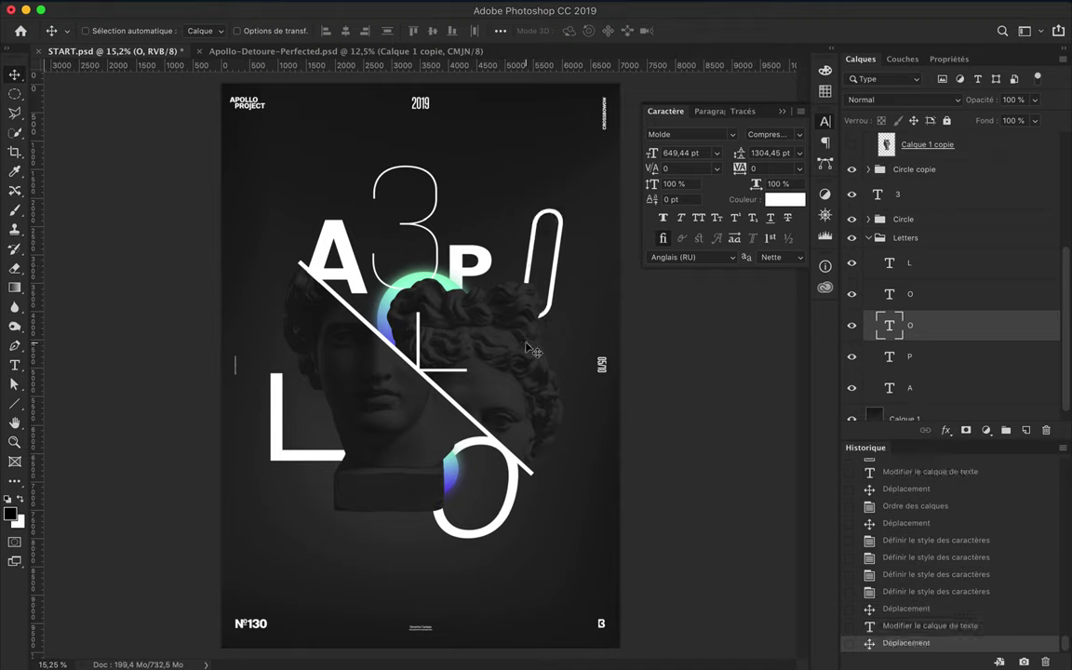
{"action": "left_click", "coordinate": [468, 335], "text": "ctrl"}
{"action": "left_click_drag", "start_coordinate": [917, 352], "coordinate": [942, 139]}
- Retype the P copy as a 6 beside the left L and adjust its font weight
{"action": "double_click", "coordinate": [877, 153]}
{"action": "type", "text": "6"}
{"action": "left_click_drag", "start_coordinate": [353, 391], "coordinate": [359, 364], "text": "ctrl"}
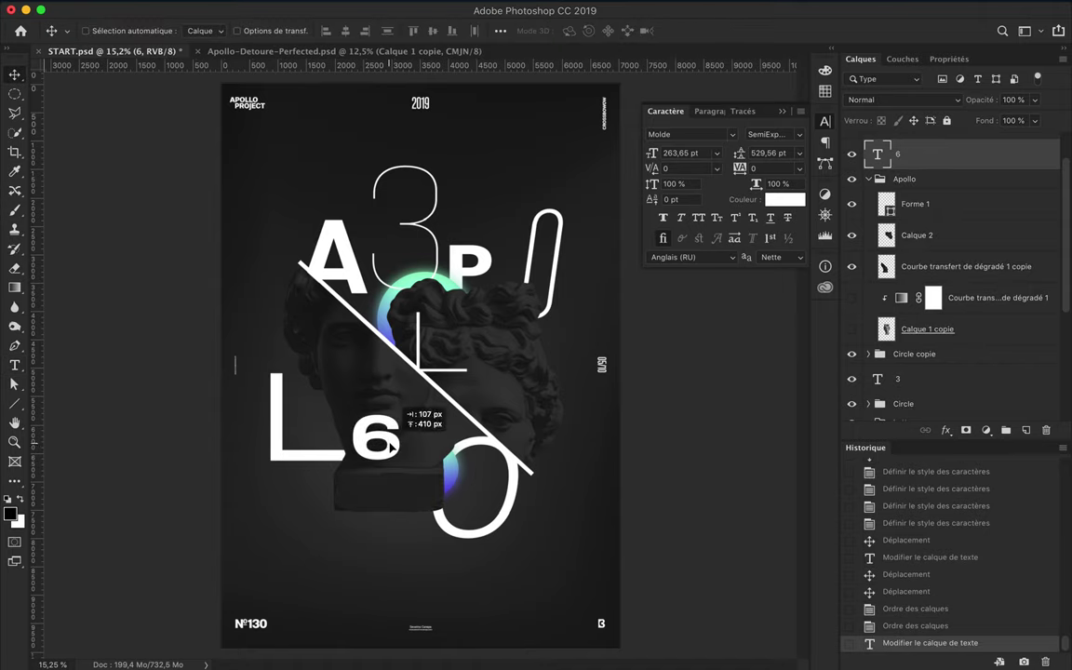
{"action": "left_click", "coordinate": [338, 31]}
{"action": "left_click", "coordinate": [327, 109]}
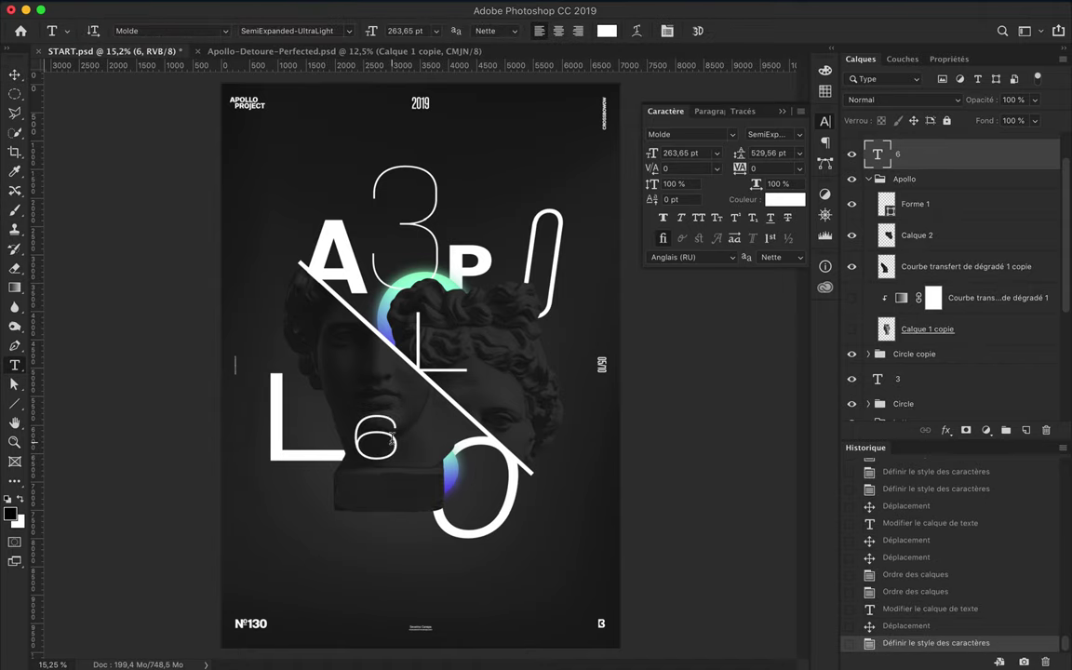
{"action": "left_click", "coordinate": [293, 31]}
{"action": "key", "text": "Down"}
{"action": "key", "text": "Down"}
{"action": "key", "text": "Down"}
{"action": "key", "text": "Down"}
{"action": "key", "text": "Down"}
{"action": "key", "text": "Down"}
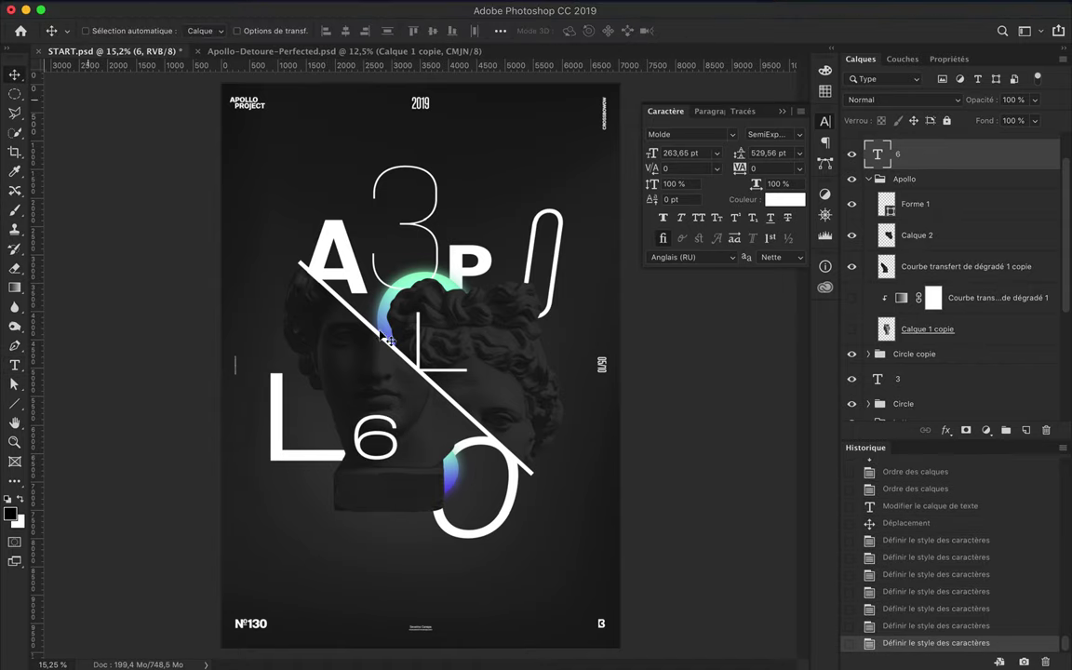
- Duplicate the 6 beside the lower O, retype it as a bold 5, and position it
{"action": "left_click_drag", "start_coordinate": [389, 340], "coordinate": [354, 309]}
{"action": "left_click_drag", "start_coordinate": [356, 406], "coordinate": [569, 449], "text": "alt"}
{"action": "double_click", "coordinate": [569, 447]}
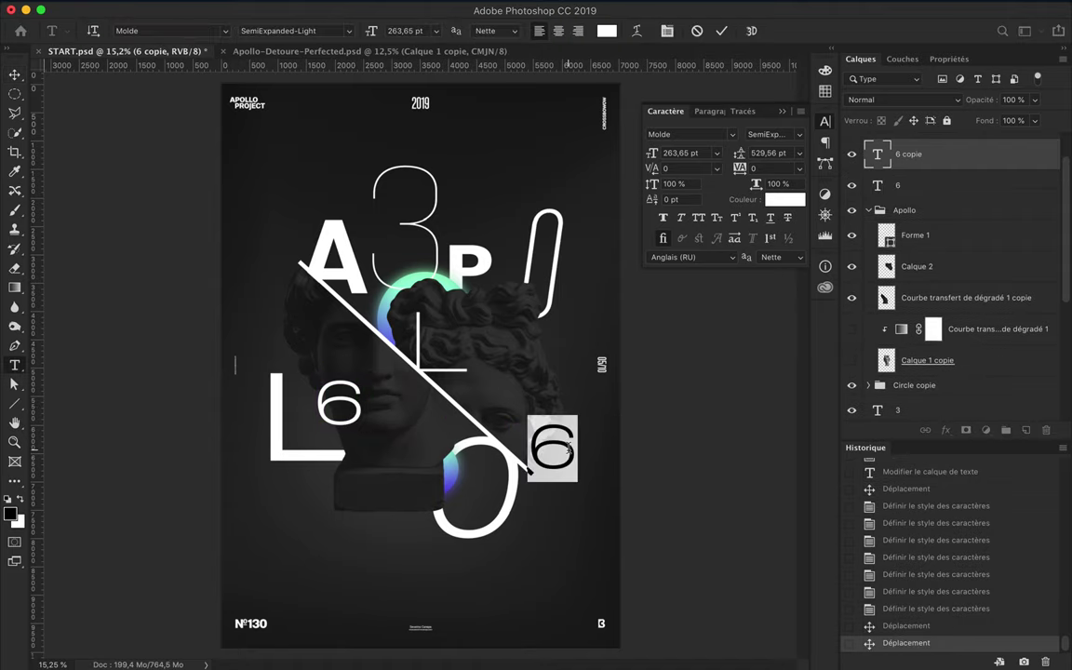
{"action": "type", "text": "5"}
{"action": "key", "text": "Escape"}
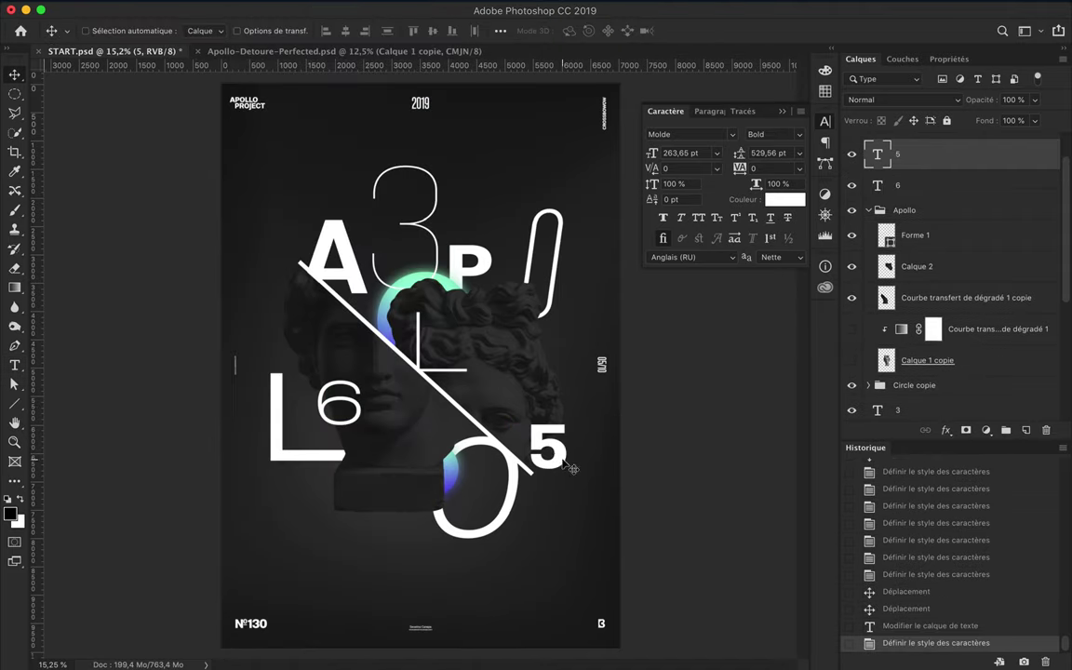
{"action": "left_click_drag", "start_coordinate": [570, 468], "coordinate": [561, 445]}
- Save the poster, dismiss the error, and nudge the L slightly up and right
{"action": "left_click", "coordinate": [306, 454], "text": "ctrl"}
{"action": "key", "text": "ctrl+s"}
{"action": "left_click", "coordinate": [654, 231]}
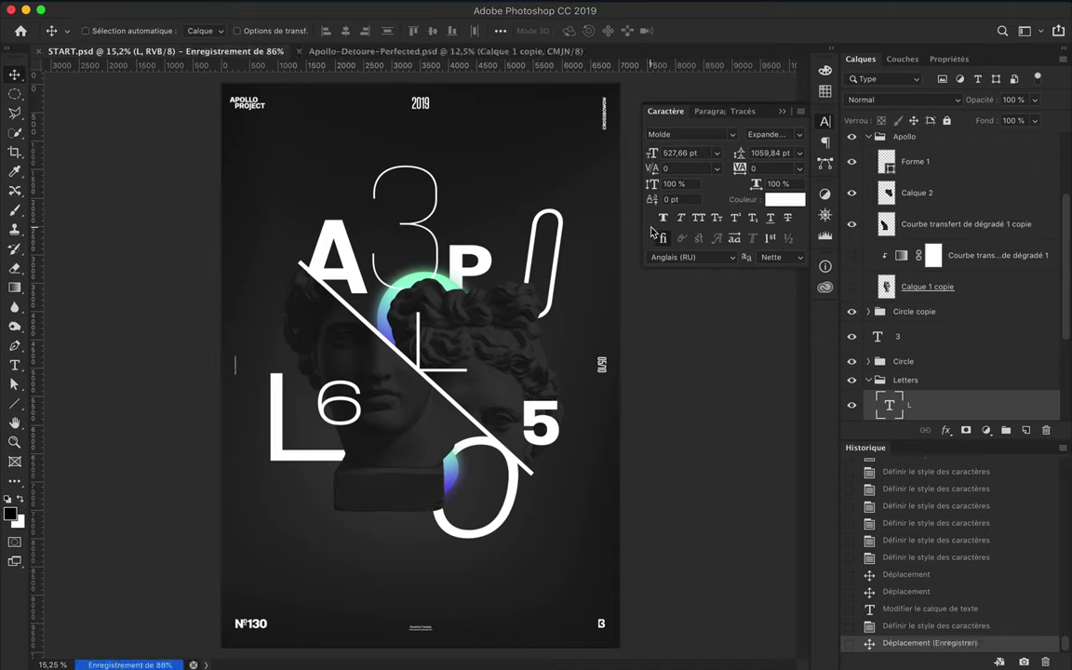
{"action": "key", "text": "ctrl+t"}
{"action": "left_click_drag", "start_coordinate": [308, 458], "coordinate": [316, 449]}
{"action": "key", "text": "Return"}
- Move the outline 3 lower and try moving a diagonal line end point, then undo it
{"action": "left_click_drag", "start_coordinate": [400, 207], "coordinate": [432, 233]}
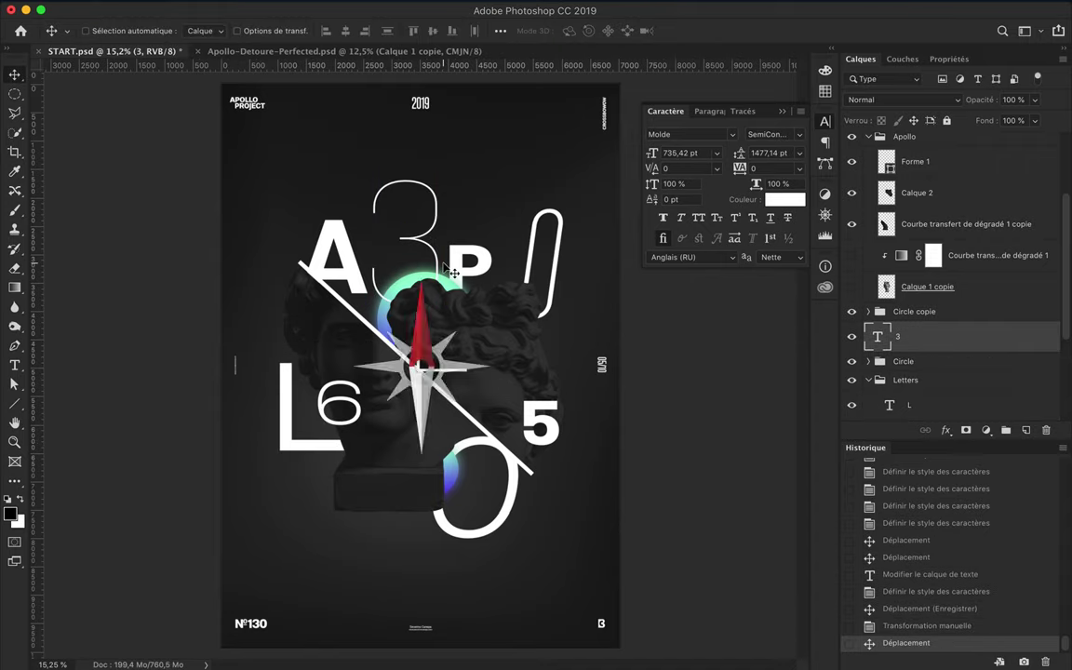
{"action": "scroll", "coordinate": [421, 369], "scroll_direction": "up", "scroll_amount": 3}
{"action": "key", "text": "a"}
{"action": "left_click", "coordinate": [248, 222]}
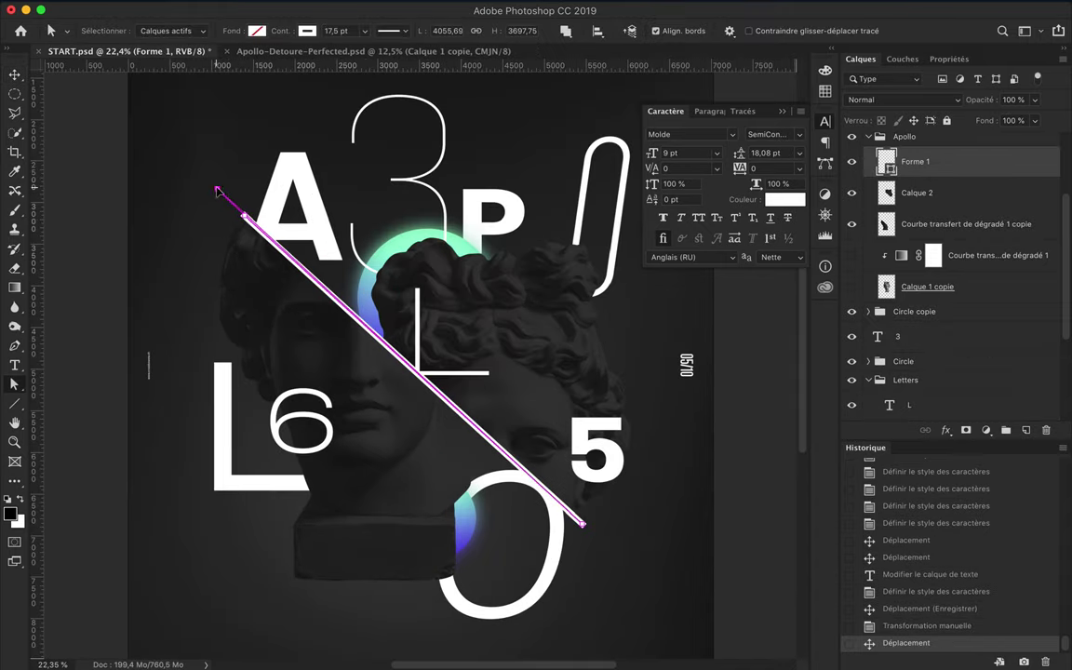
{"action": "left_click_drag", "start_coordinate": [217, 191], "coordinate": [215, 186]}
{"action": "left_click", "coordinate": [646, 244]}
{"action": "key", "text": "ctrl+z"}
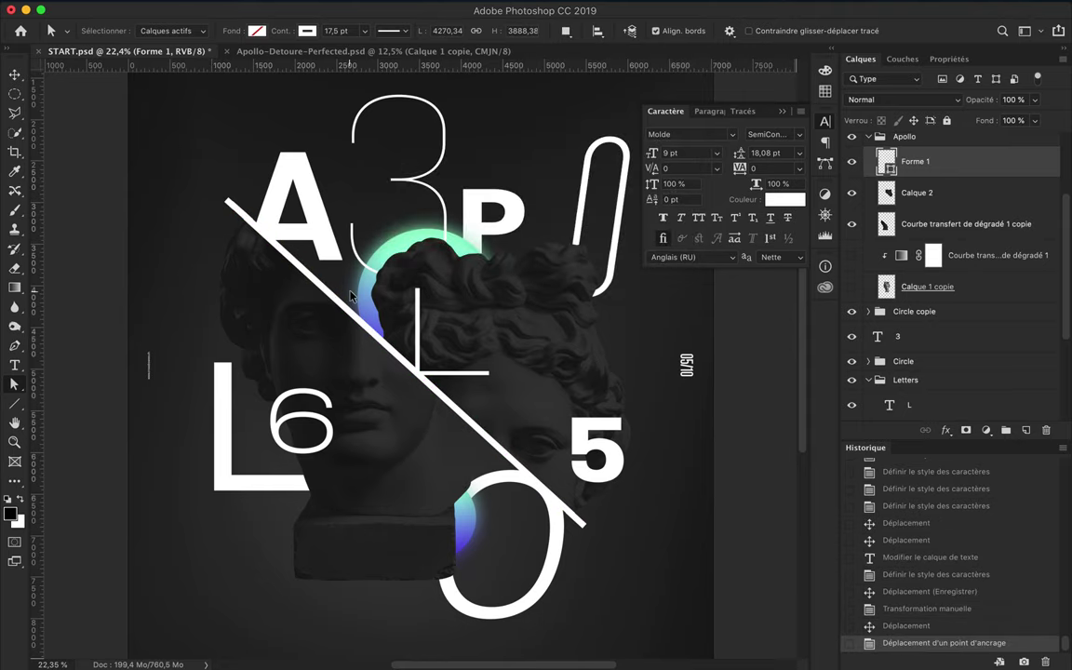
- Lengthen the white diagonal line at both ends and fit the poster in view
{"action": "key", "text": "ctrl+t"}
{"action": "left_click_drag", "start_coordinate": [242, 216], "coordinate": [204, 178]}
{"action": "left_click_drag", "start_coordinate": [585, 526], "coordinate": [674, 607]}
{"action": "left_click_drag", "start_coordinate": [204, 178], "coordinate": [161, 138]}
{"action": "key", "text": "Return"}
{"action": "key", "text": "Return"}
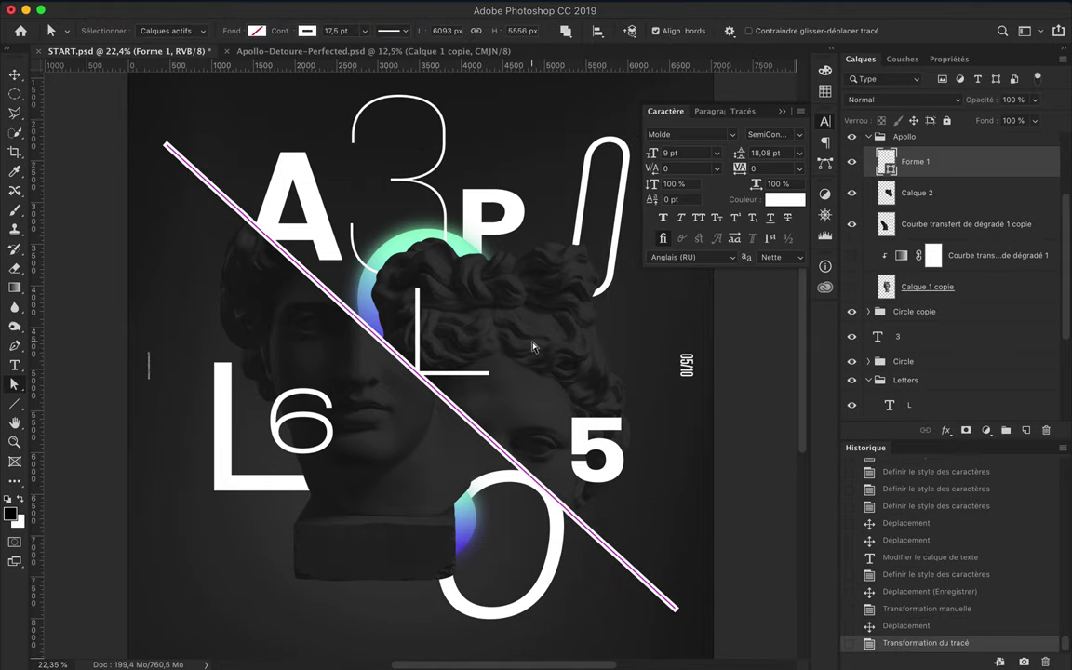
{"action": "key", "text": "ctrl+0"}
- Set the pasteboard to Dark Grey in full-screen mode, then copy the Circle group higher in the stack
{"action": "key", "text": "f"}
{"action": "key", "text": "f"}
{"action": "key", "text": "f"}
{"action": "key", "text": "f"}
{"action": "key", "text": "f"}
{"action": "right_click", "coordinate": [875, 303]}
{"action": "left_click", "coordinate": [898, 337]}
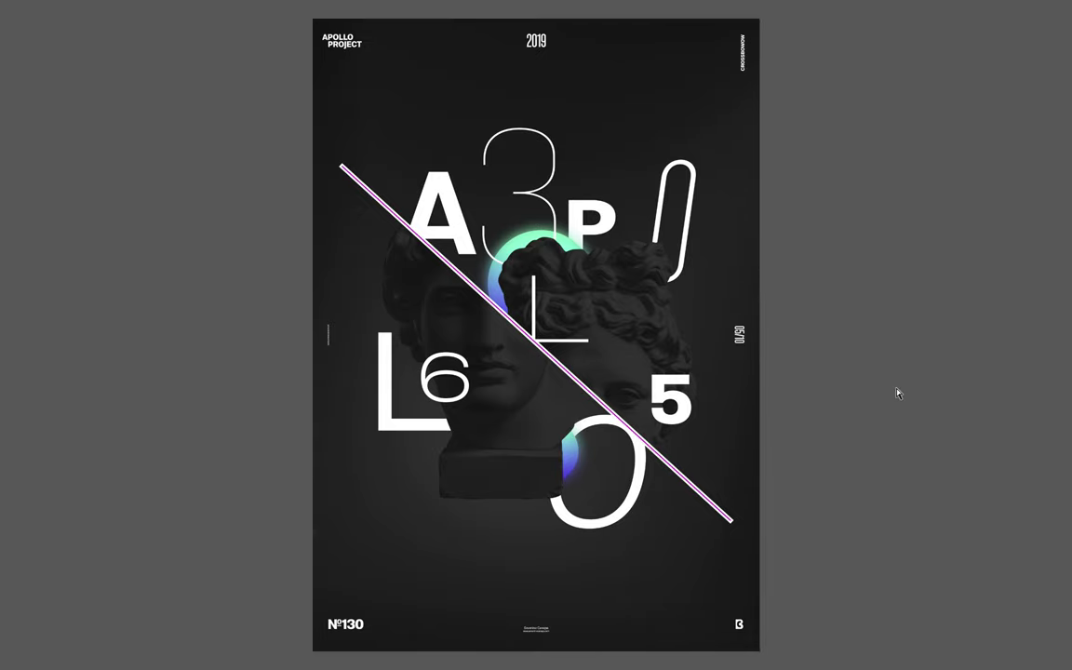
{"action": "key", "text": "f"}
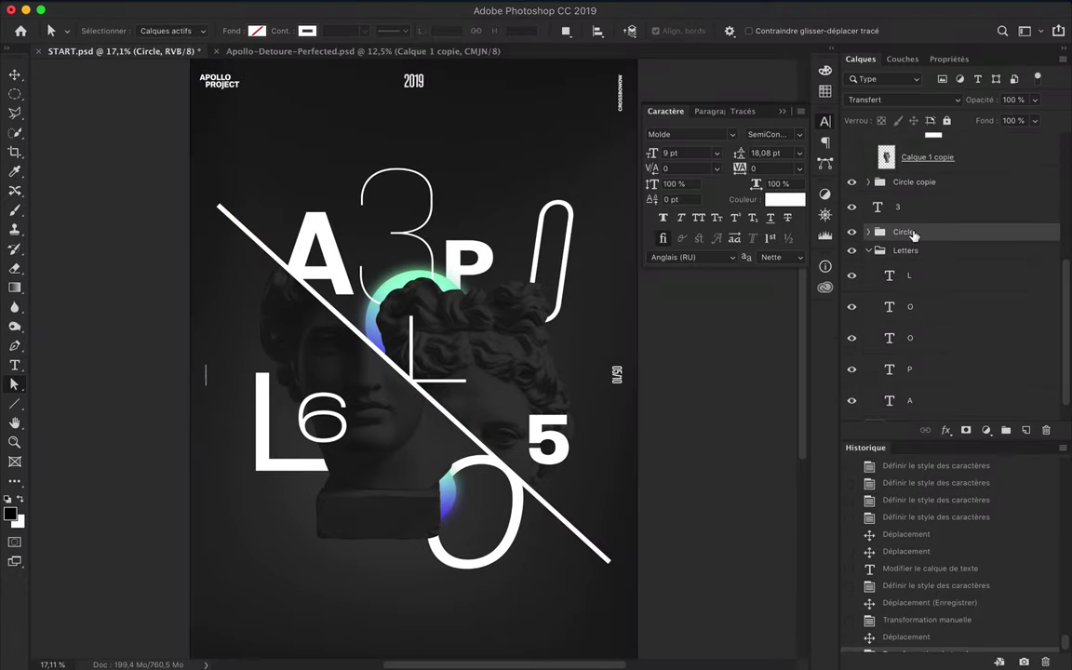
{"action": "left_click_drag", "start_coordinate": [907, 366], "coordinate": [927, 164]}
- Move the circle copy right, blend it with Linear Dodge (Add), and shrink it to about a third
{"action": "key", "text": "v"}
{"action": "left_click_drag", "start_coordinate": [374, 296], "coordinate": [462, 308]}
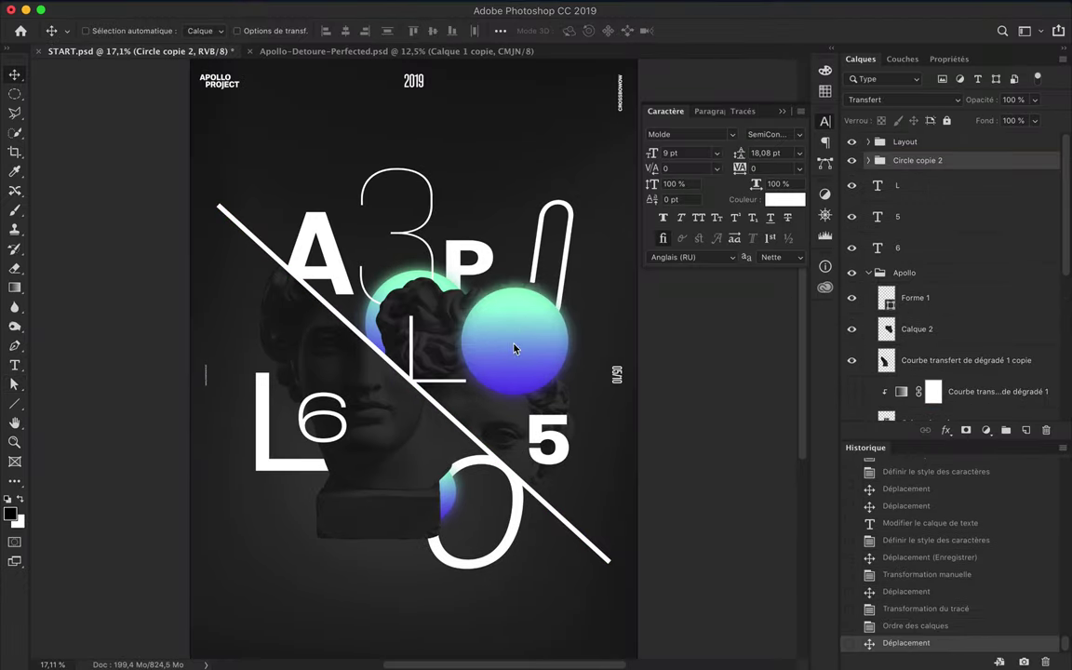
{"action": "left_click", "coordinate": [902, 99]}
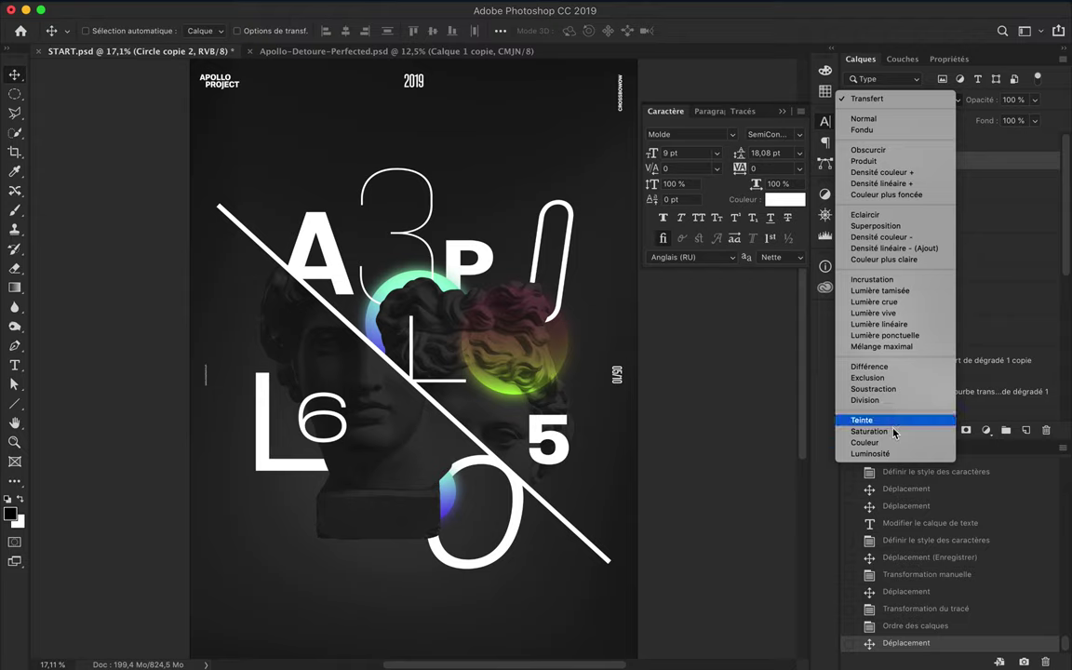
{"action": "left_click", "coordinate": [894, 248]}
{"action": "key", "text": "ctrl+t"}
{"action": "mouse_move", "coordinate": [587, 273]}
{"action": "left_mouse_down"}
{"action": "mouse_move", "coordinate": [477, 387]}
{"action": "mouse_move", "coordinate": [510, 345]}
{"action": "mouse_move", "coordinate": [377, 453]}
{"action": "mouse_move", "coordinate": [374, 443]}
{"action": "left_mouse_up"}
{"action": "key", "text": "Return"}
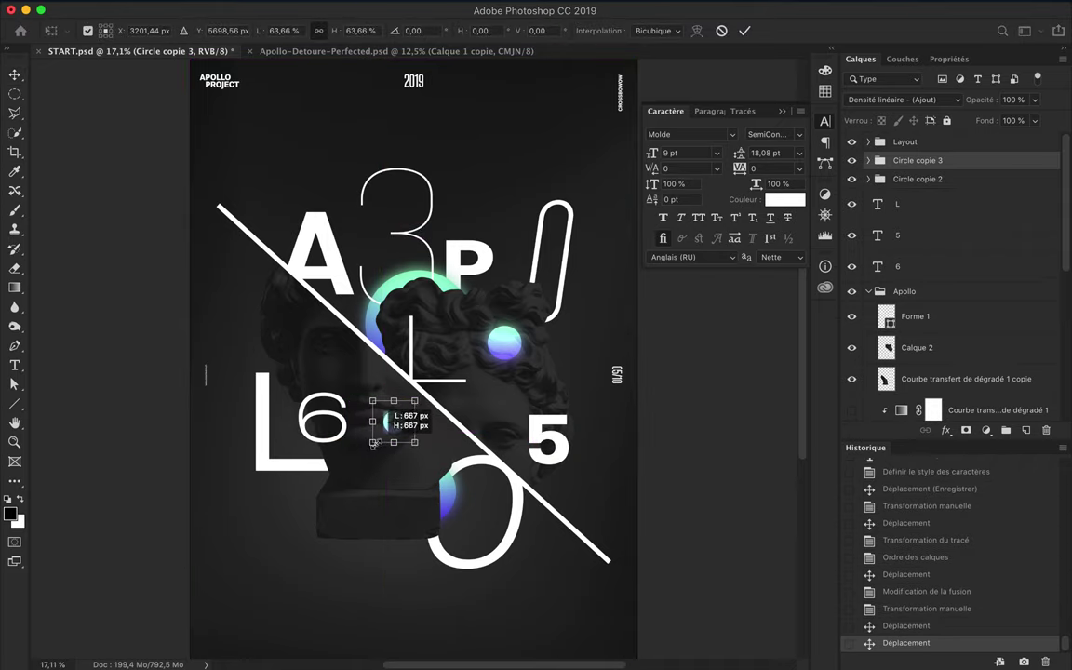
- Place a small dot over the left face and a third dot near the 6, shrunk to 40%
{"action": "key", "text": "Return"}
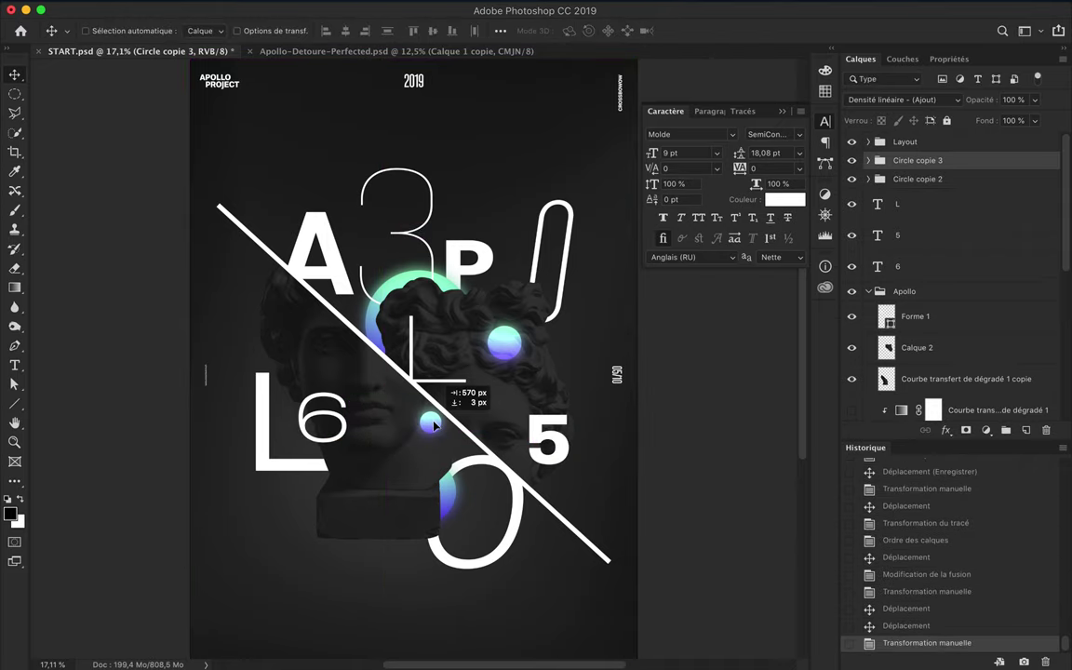
{"action": "left_click_drag", "start_coordinate": [433, 425], "coordinate": [434, 425]}
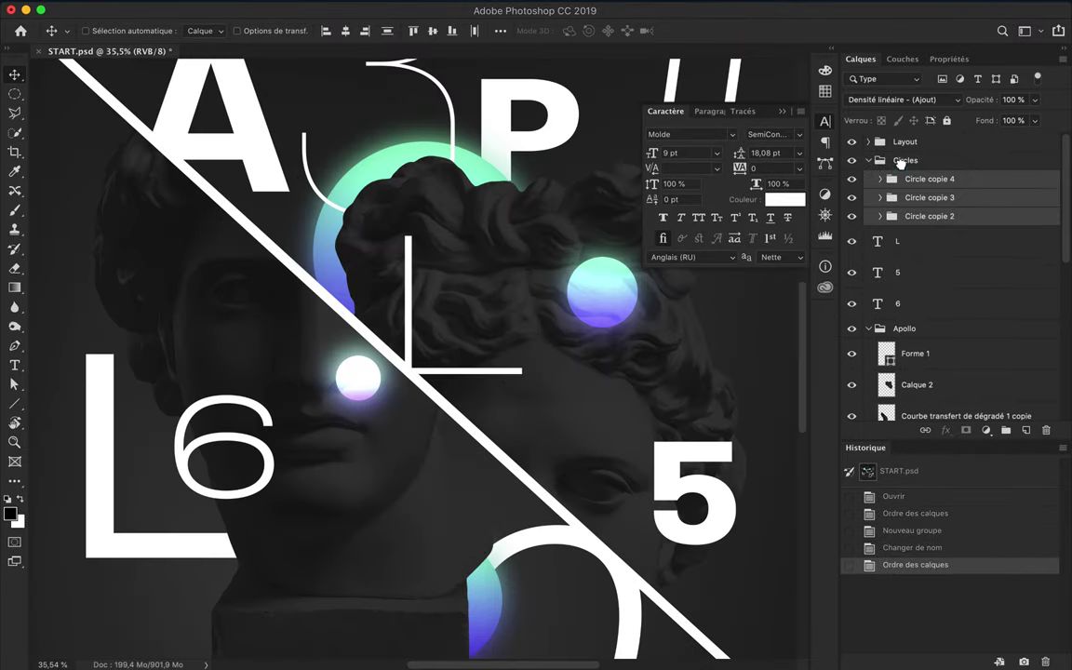
{"action": "left_click_drag", "start_coordinate": [406, 456], "coordinate": [373, 561]}
{"action": "key", "text": "ctrl+t"}
{"action": "left_click_drag", "start_coordinate": [417, 614], "coordinate": [344, 533]}
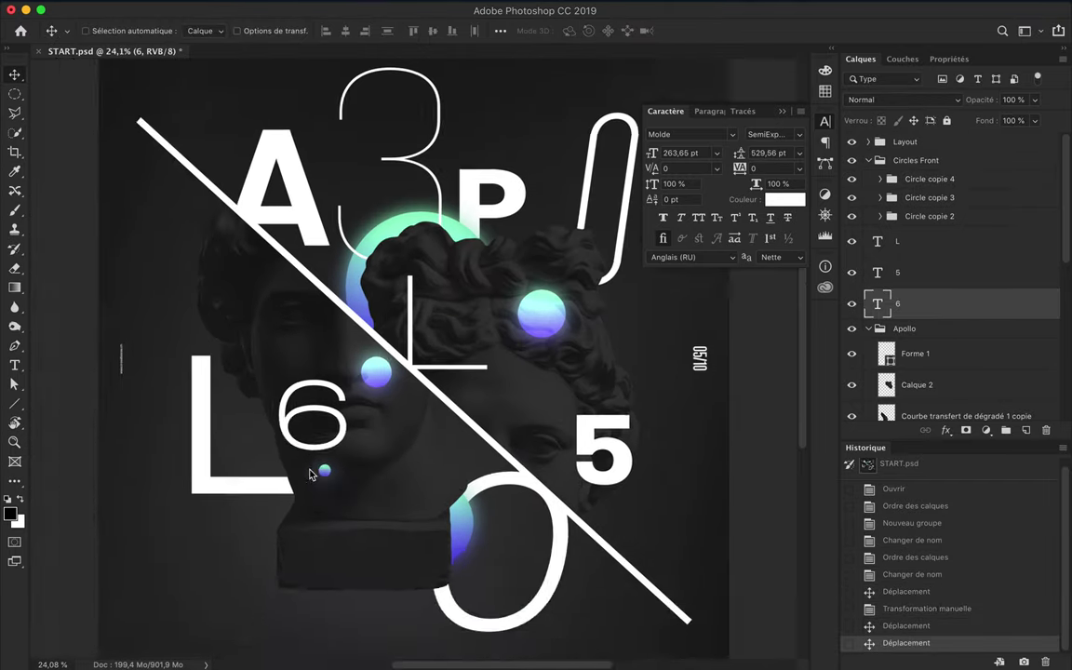
{"action": "scroll", "coordinate": [311, 475], "scroll_direction": "up", "scroll_amount": 5}
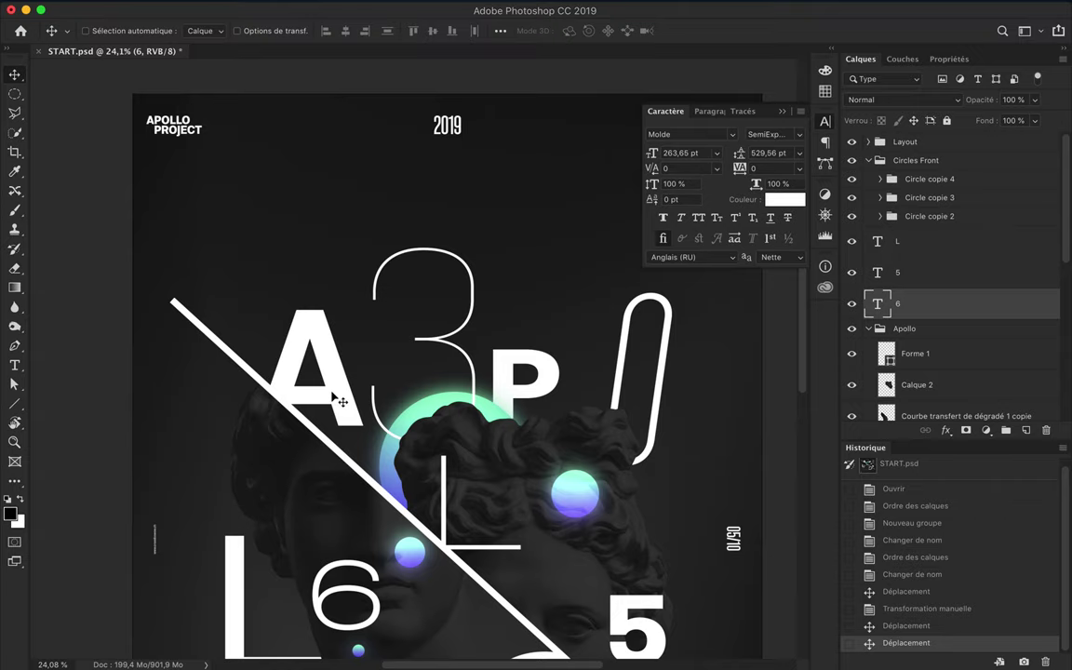
- Duplicate the A letter layer and convert the copy to a smart object
{"action": "left_click", "coordinate": [312, 372], "text": "ctrl"}
{"action": "mouse_move", "coordinate": [312, 372]}
{"action": "left_mouse_down"}
{"action": "mouse_move", "coordinate": [311, 228]}
{"action": "mouse_move", "coordinate": [312, 372]}
{"action": "left_mouse_up"}
{"action": "left_click", "coordinate": [422, 9]}
{"action": "left_click", "coordinate": [394, 122]}
{"action": "left_click", "coordinate": [785, 199]}
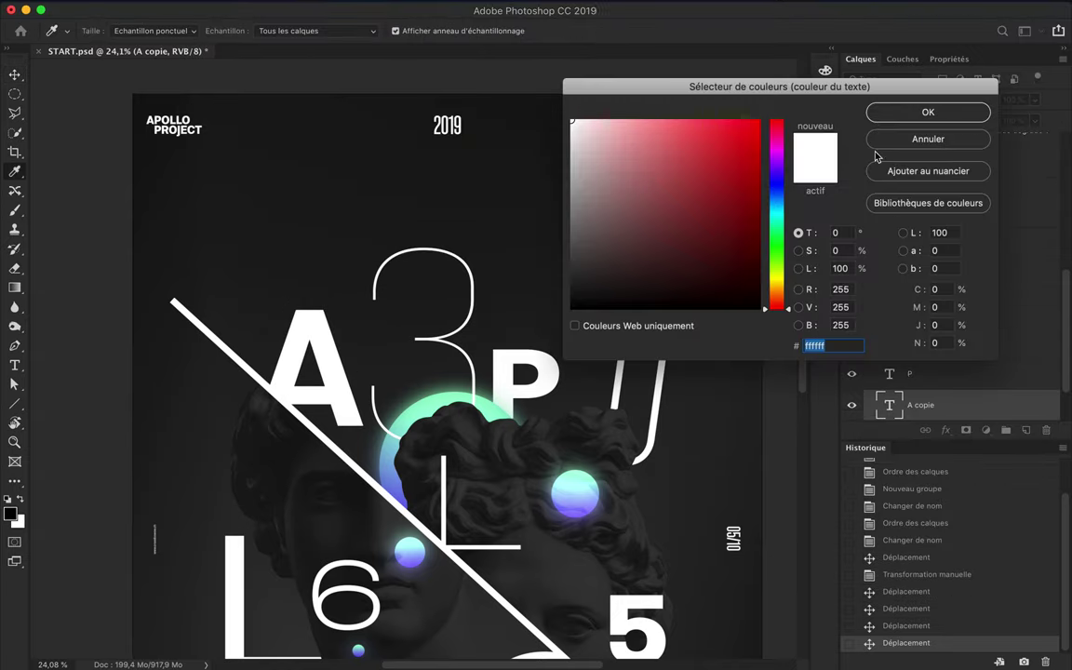
{"action": "key", "text": "Return"}
{"action": "right_click", "coordinate": [854, 363]}
{"action": "left_click", "coordinate": [745, 577]}
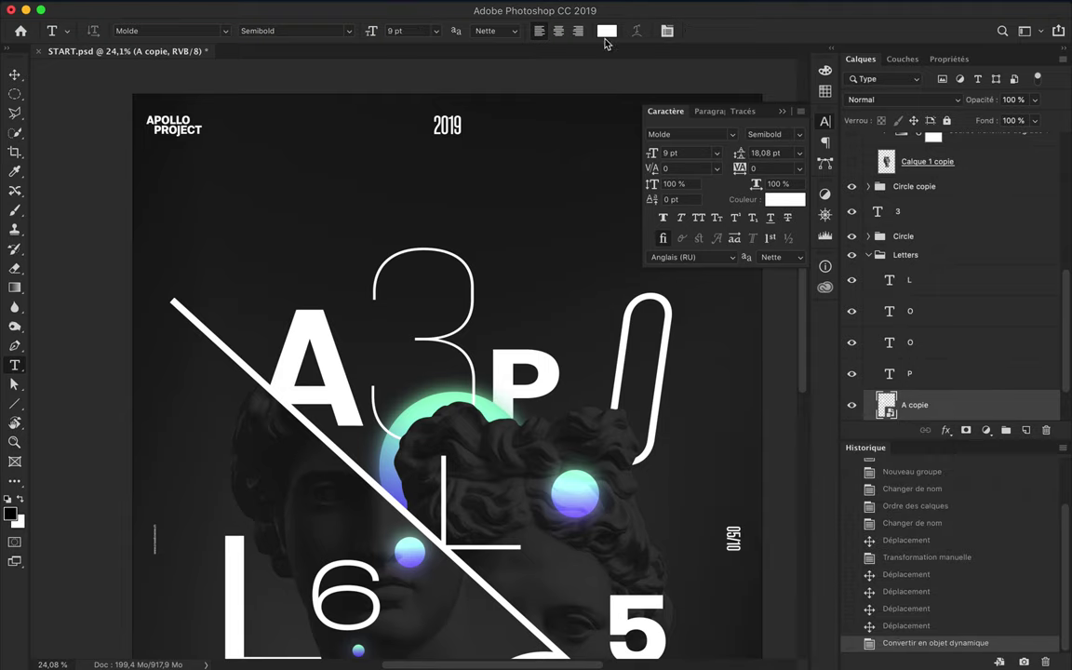
- Rasterize the A copy and fill its outline with a purple-to-green gradient
{"action": "left_click", "coordinate": [886, 405], "text": "ctrl"}
{"action": "key", "text": "g"}
{"action": "left_click", "coordinate": [109, 31]}
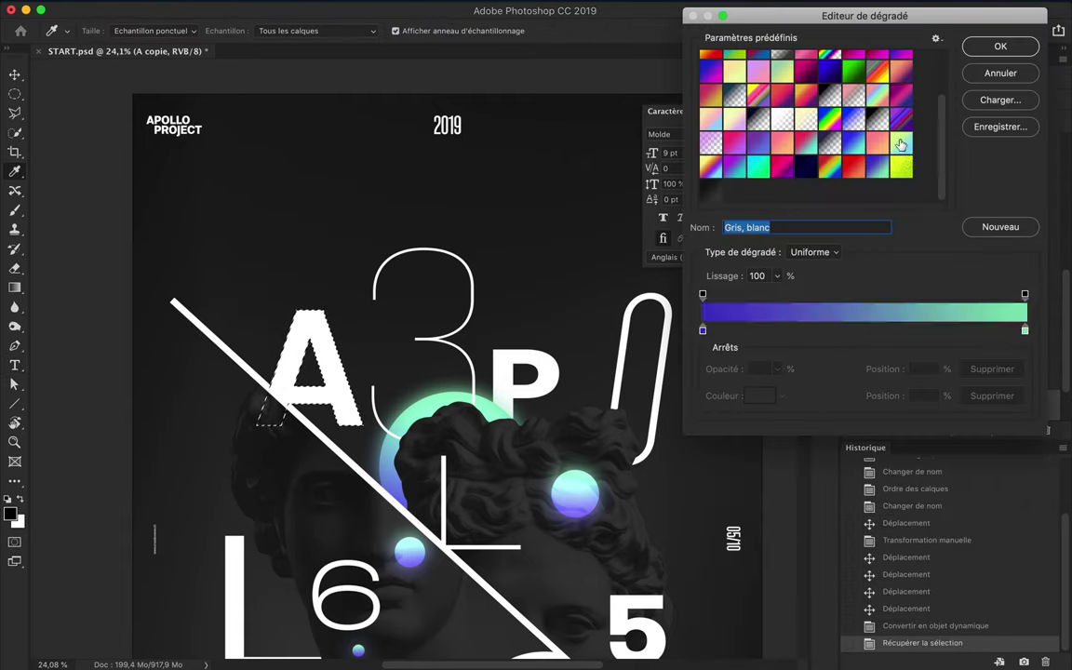
{"action": "left_click", "coordinate": [1015, 43]}
{"action": "left_click", "coordinate": [310, 321]}
{"action": "key", "text": "Return"}
{"action": "right_click", "coordinate": [884, 409]}
{"action": "left_click", "coordinate": [726, 344]}
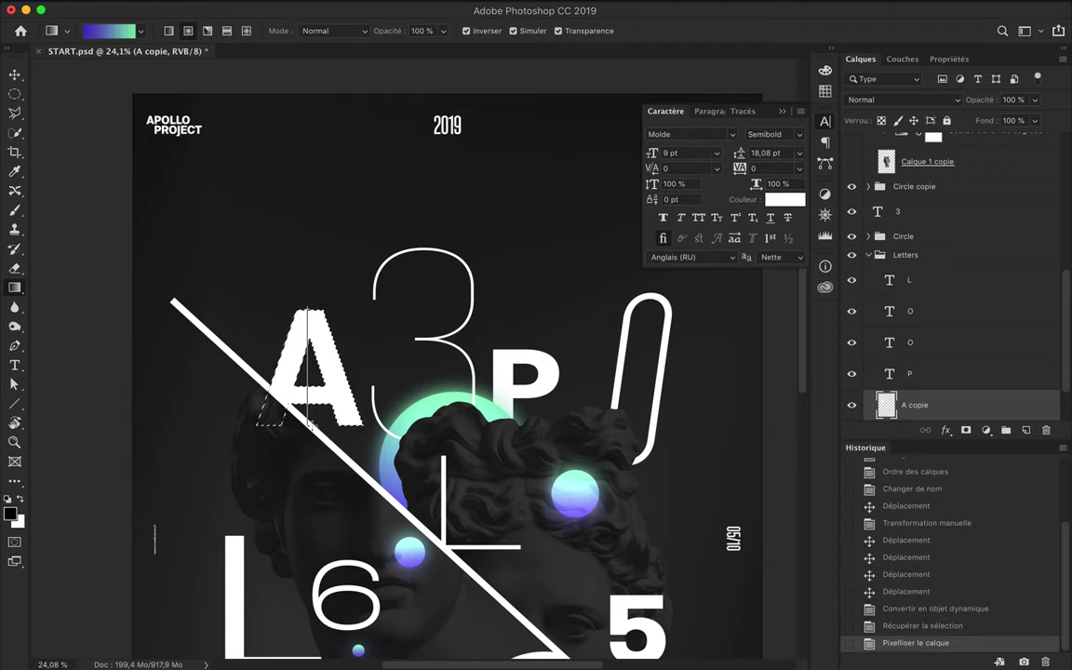
{"action": "left_click_drag", "start_coordinate": [310, 424], "coordinate": [310, 312]}
{"action": "key", "text": "ctrl+d"}
- Warp the gradient A, bending its top corners and curving the top edge
{"action": "key", "text": "ctrl+t"}
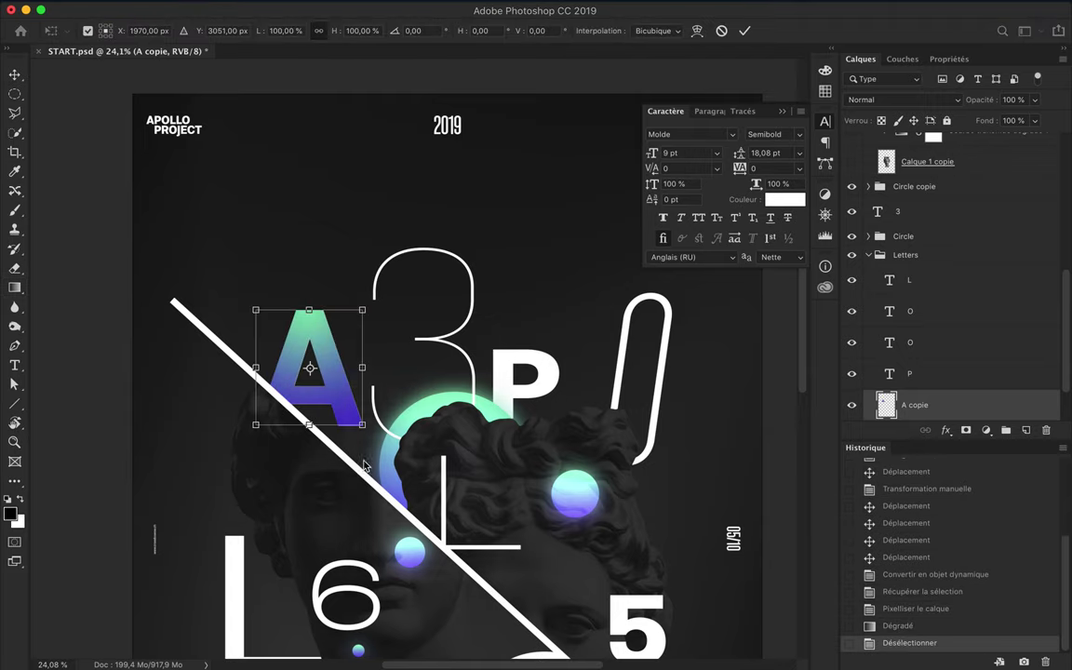
{"action": "scroll", "coordinate": [417, 353], "scroll_direction": "up", "scroll_amount": 3}
{"action": "left_click", "coordinate": [704, 31]}
{"action": "left_click_drag", "start_coordinate": [142, 277], "coordinate": [115, 288]}
{"action": "left_click_drag", "start_coordinate": [326, 276], "coordinate": [287, 279]}
{"action": "mouse_move", "coordinate": [222, 287]}
{"action": "left_mouse_down"}
{"action": "mouse_move", "coordinate": [220, 317]}
{"action": "mouse_move", "coordinate": [294, 382]}
{"action": "left_mouse_up"}
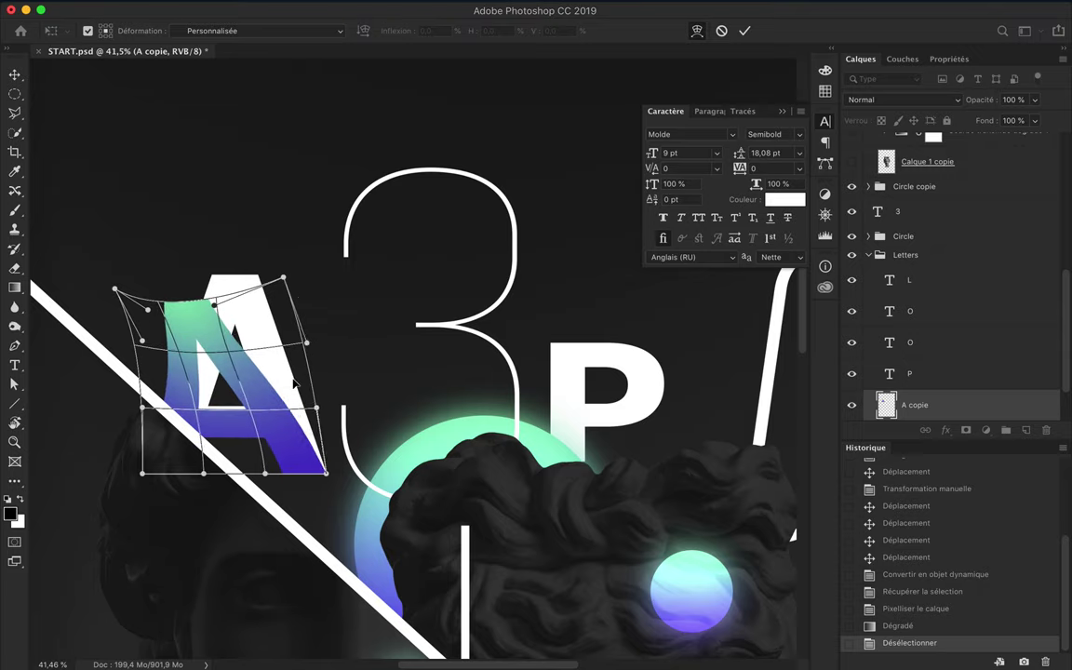
{"action": "left_click_drag", "start_coordinate": [285, 286], "coordinate": [276, 290]}
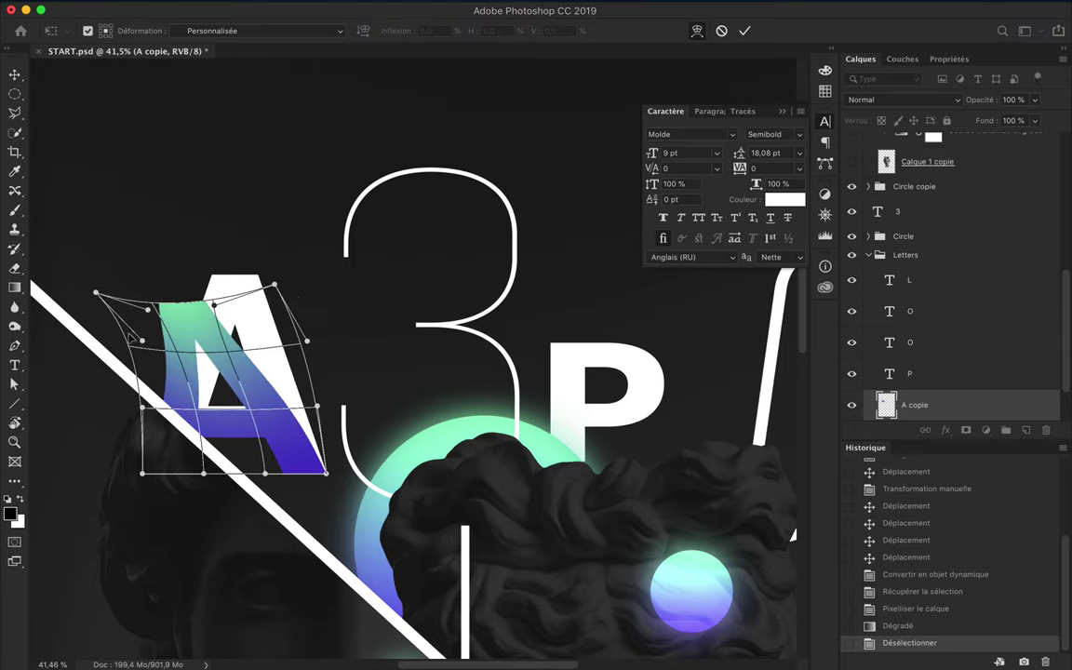
{"action": "key", "text": "Return"}
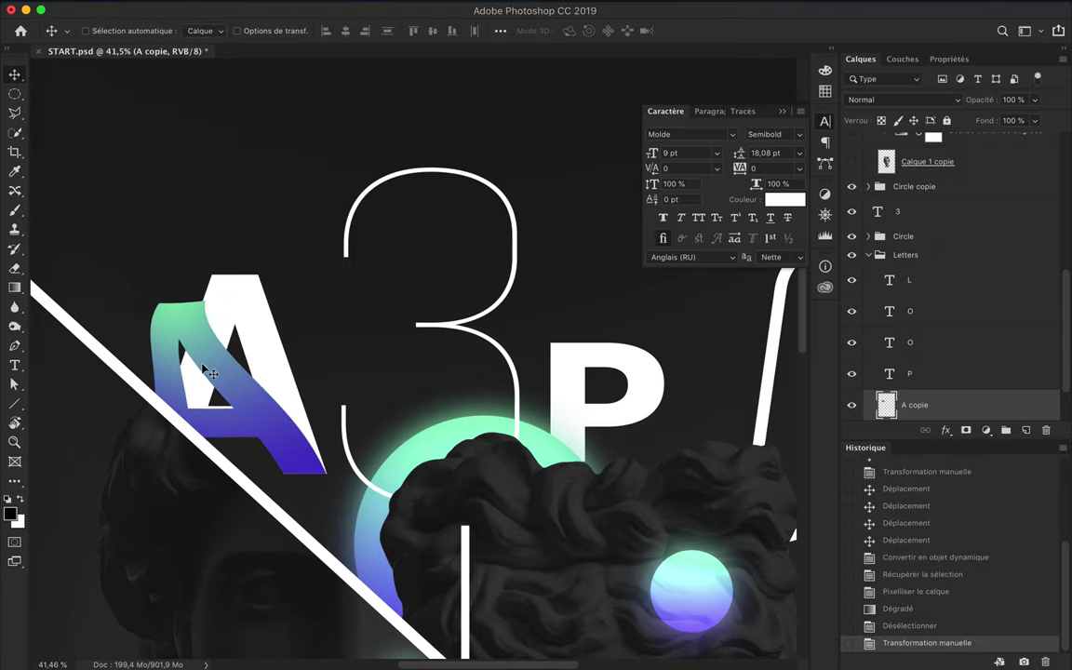
{"action": "scroll", "coordinate": [265, 408], "scroll_direction": "up", "scroll_amount": 3}
- Scale the warped gradient A up slightly
{"action": "key", "text": "ctrl+t"}
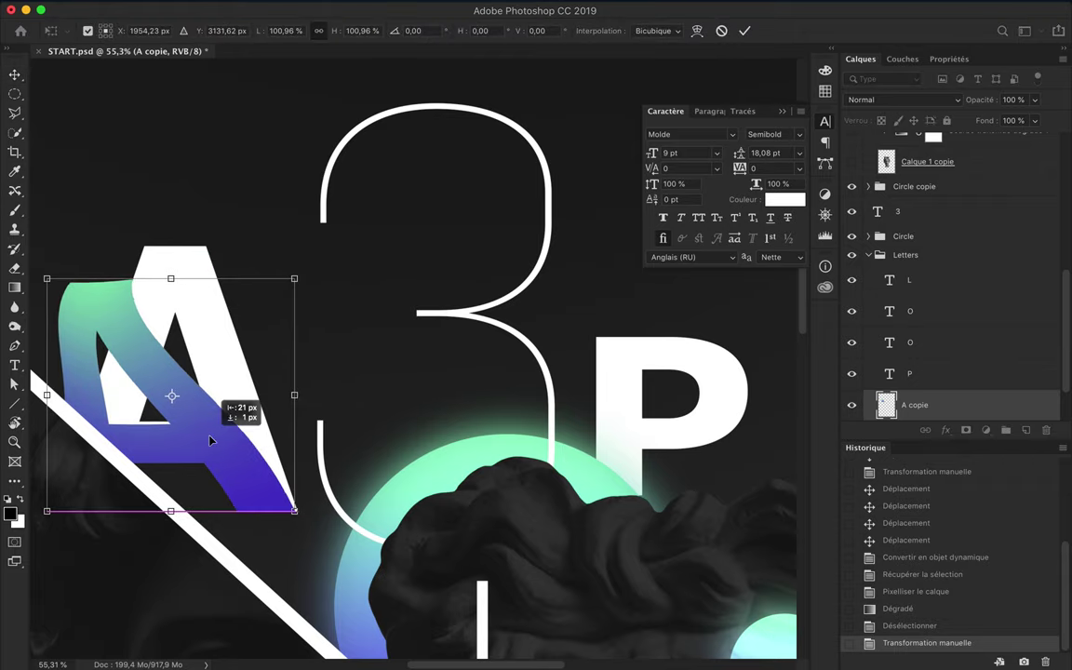
{"action": "left_click_drag", "start_coordinate": [239, 414], "coordinate": [211, 440]}
{"action": "key", "text": "Return"}
{"action": "scroll", "coordinate": [192, 399], "scroll_direction": "down", "scroll_amount": 3}
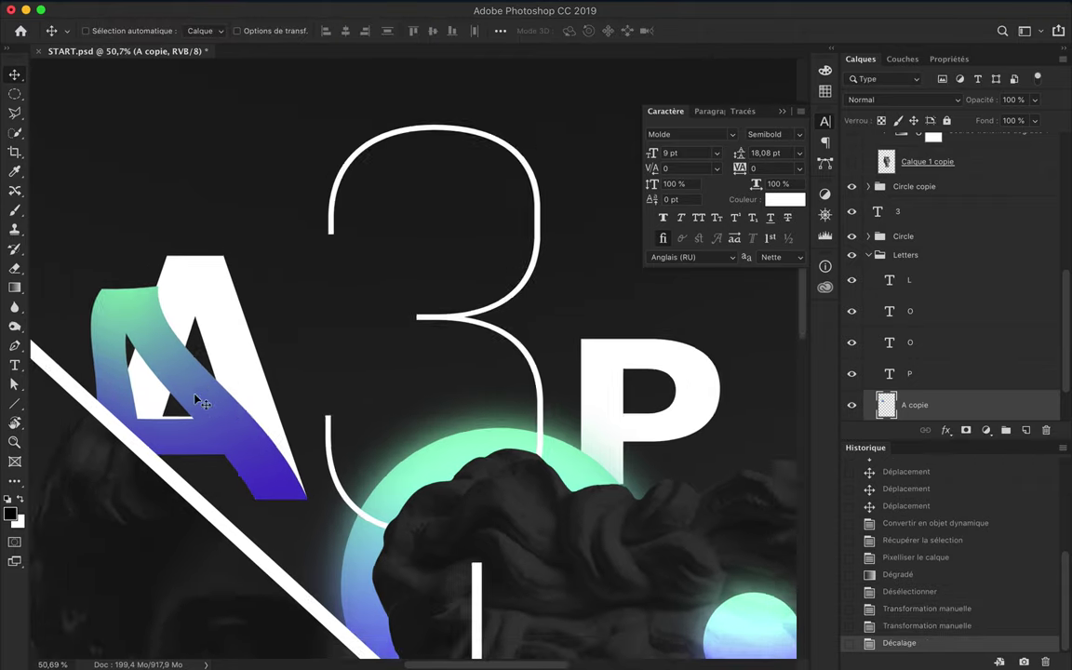
{"action": "scroll", "coordinate": [938, 378], "scroll_direction": "down", "scroll_amount": 2}
- Duplicate the gradient A copy layer and set the duplicate in place
{"action": "left_click_drag", "start_coordinate": [937, 360], "coordinate": [937, 363]}
{"action": "left_click_drag", "start_coordinate": [235, 350], "coordinate": [264, 355]}
{"action": "key", "text": "ctrl+z"}
{"action": "left_click_drag", "start_coordinate": [381, 349], "coordinate": [382, 349]}
- Apply Gaussian Blur to the duplicate A and clip it to the A layer
{"action": "left_click", "coordinate": [424, 9]}
{"action": "left_click", "coordinate": [455, 26]}
{"action": "key", "text": "ctrl+z"}
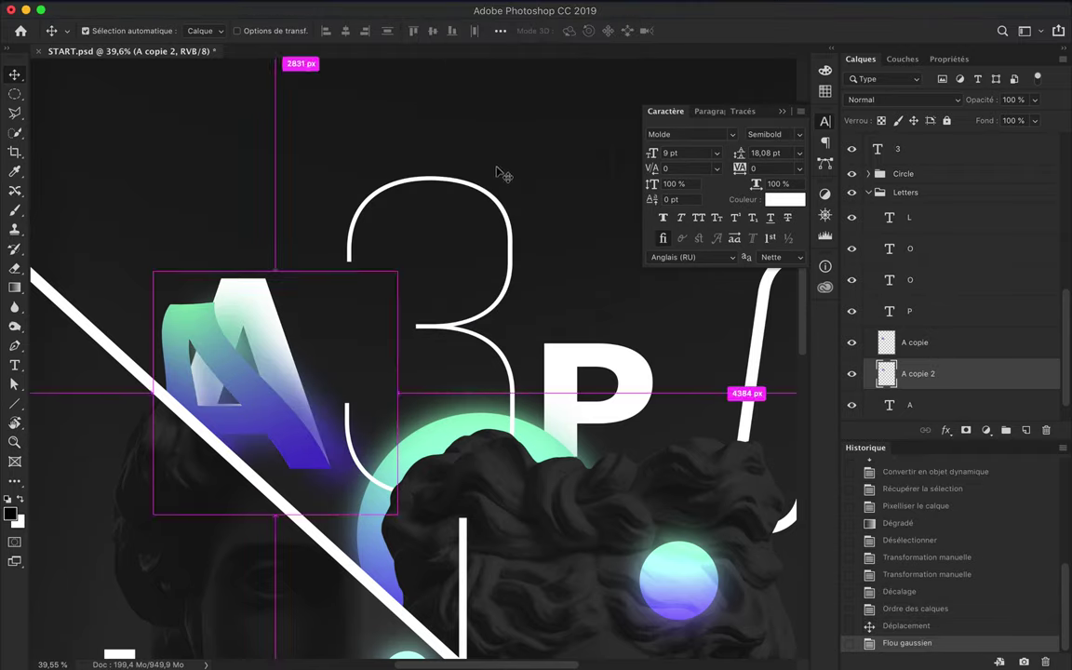
{"action": "left_click", "coordinate": [424, 9]}
{"action": "left_click", "coordinate": [693, 335]}
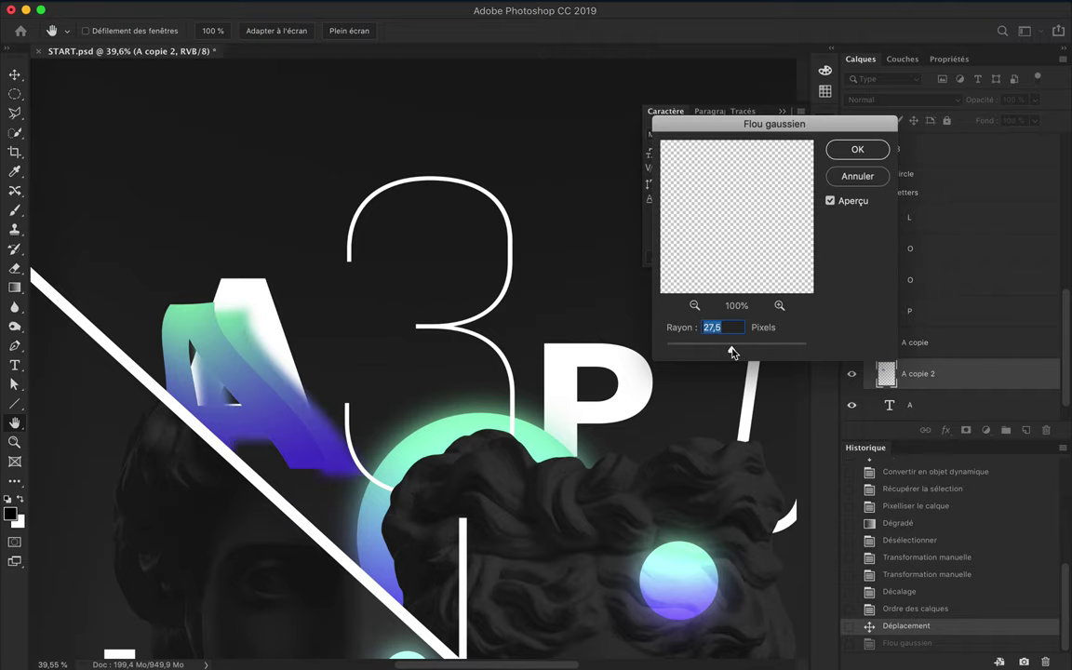
{"action": "left_click", "coordinate": [857, 149]}
{"action": "left_click", "coordinate": [928, 391], "text": "alt"}
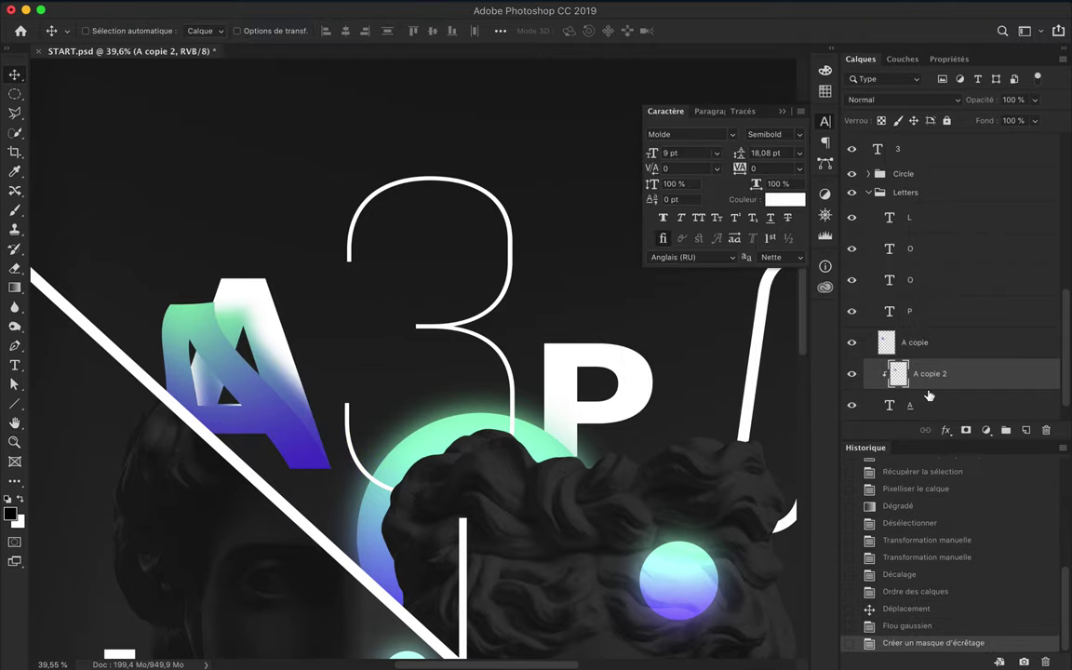
{"action": "scroll", "coordinate": [617, 378], "scroll_direction": "down", "scroll_amount": 3}
{"action": "scroll", "coordinate": [335, 411], "scroll_direction": "up", "scroll_amount": 2}
{"action": "scroll", "coordinate": [390, 347], "scroll_direction": "down", "scroll_amount": 2}
{"action": "scroll", "coordinate": [400, 357], "scroll_direction": "down", "scroll_amount": 1}
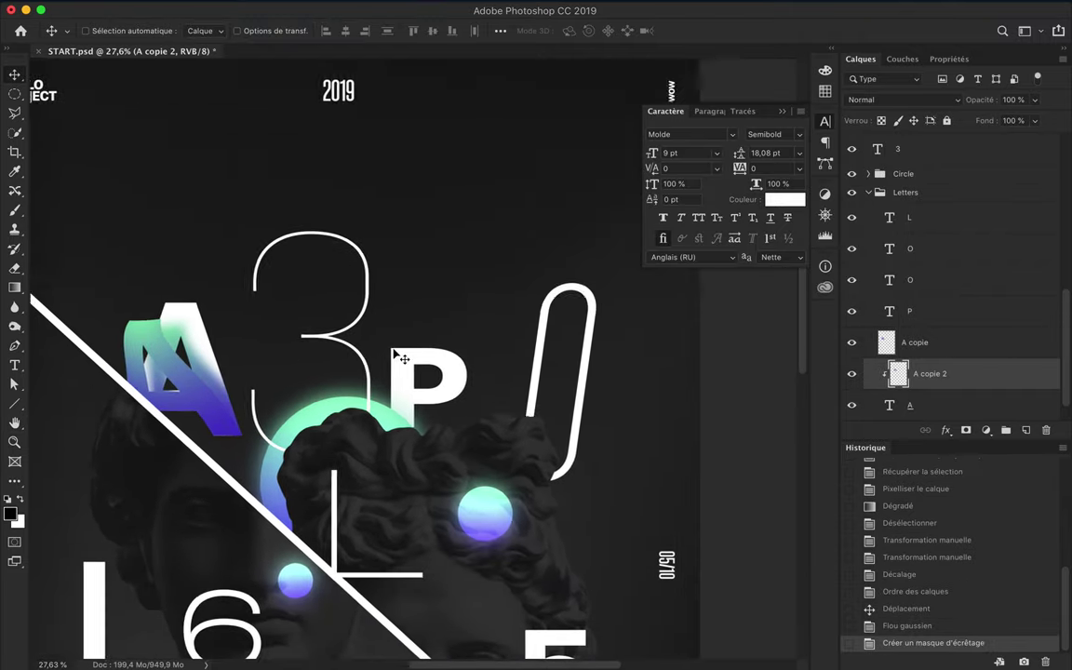
{"action": "scroll", "coordinate": [410, 351], "scroll_direction": "down", "scroll_amount": 1}
- Move the O copie layer between O and P and rasterize its text
{"action": "left_click_drag", "start_coordinate": [577, 300], "coordinate": [898, 296]}
{"action": "key", "text": "a"}
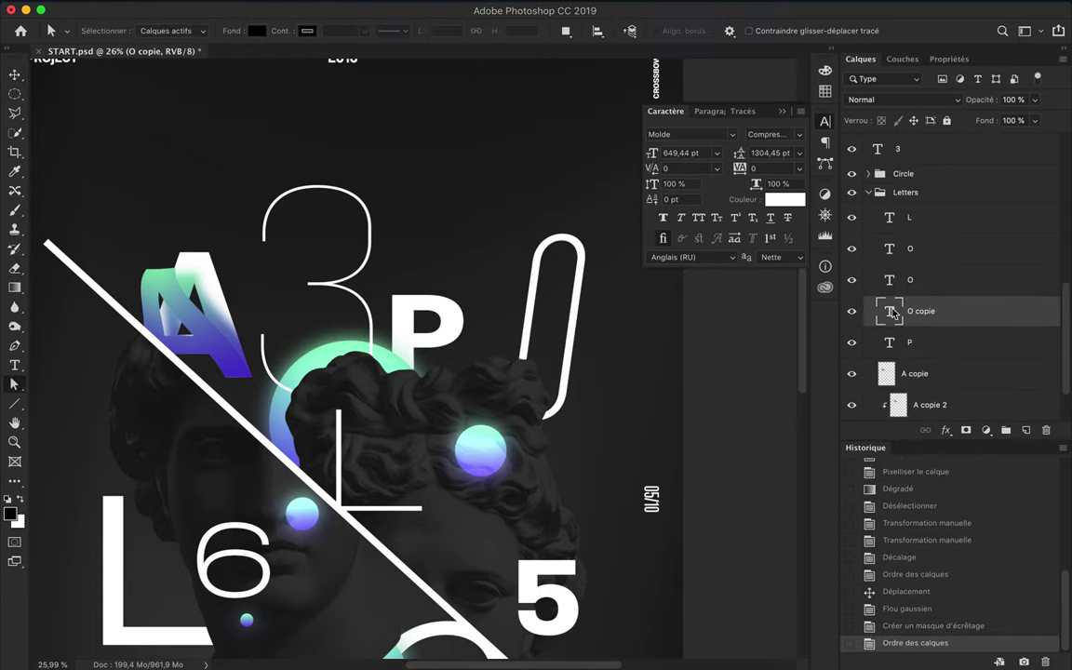
{"action": "right_click", "coordinate": [892, 309]}
{"action": "right_click", "coordinate": [979, 311]}
{"action": "left_click", "coordinate": [792, 501]}
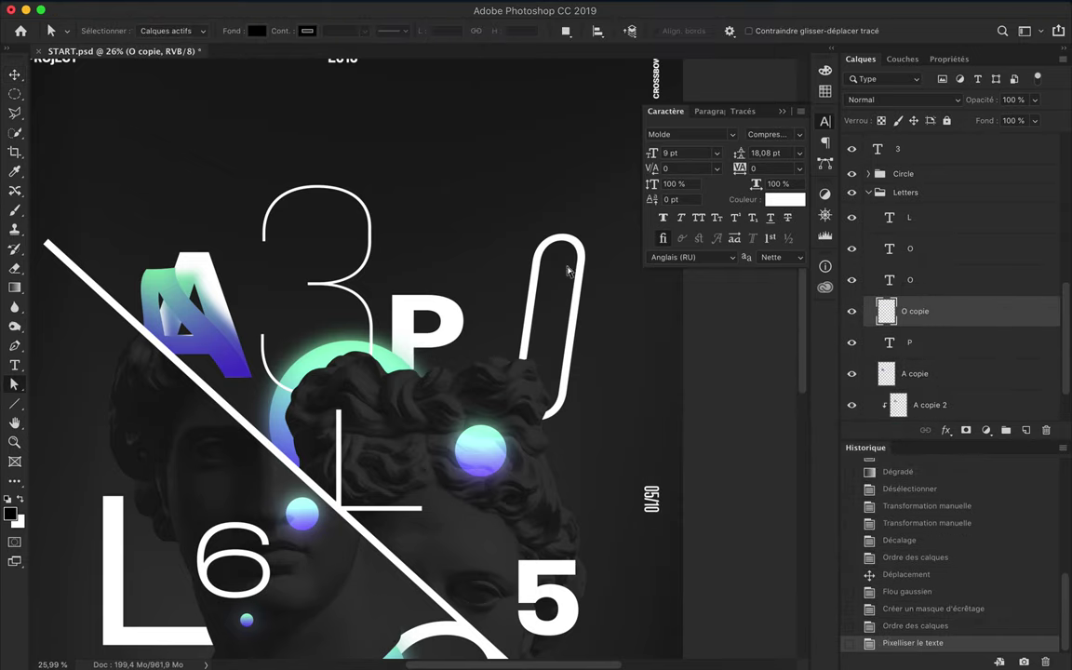
- Select the 0's interior with the Polygonal Lasso, fill it green-to-purple, and deselect
{"action": "scroll", "coordinate": [418, 307], "scroll_direction": "up", "scroll_amount": 1}
{"action": "left_click", "coordinate": [889, 314], "text": "ctrl"}
{"action": "right_click", "coordinate": [14, 113]}
{"action": "left_click", "coordinate": [75, 114]}
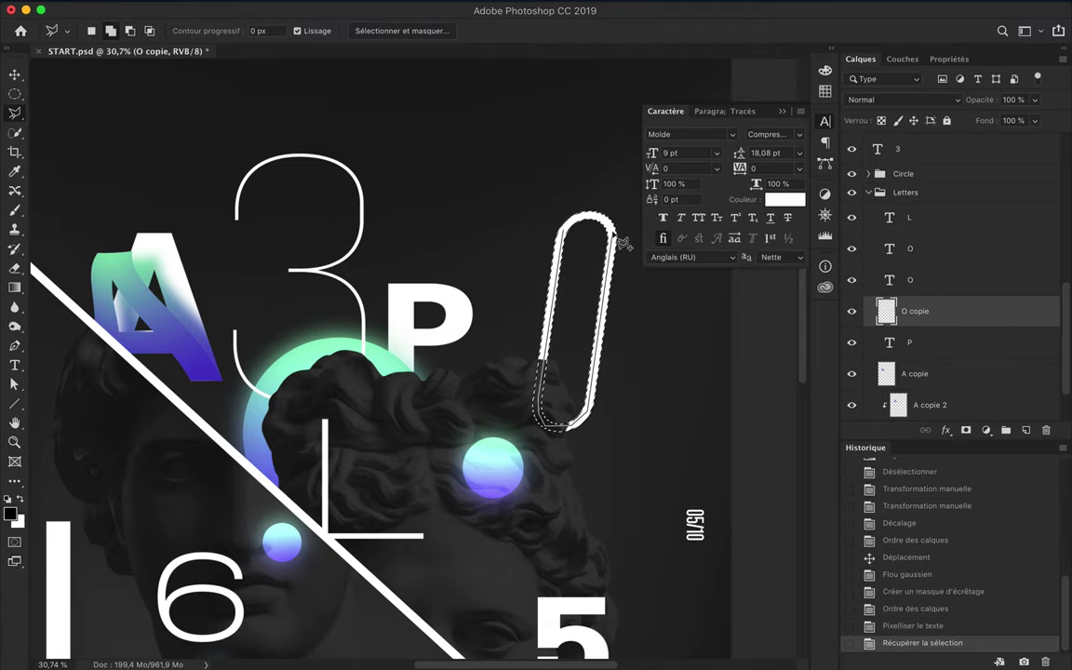
{"action": "left_click", "coordinate": [584, 228]}
{"action": "key", "text": "g"}
{"action": "left_click_drag", "start_coordinate": [583, 224], "coordinate": [556, 430]}
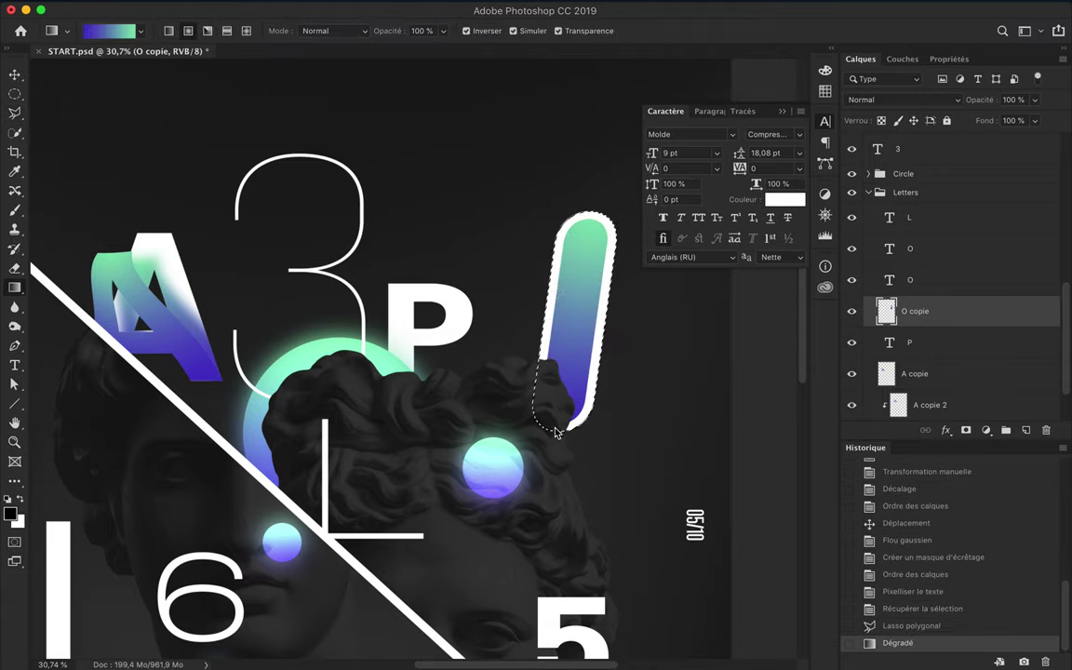
{"action": "key", "text": "v"}
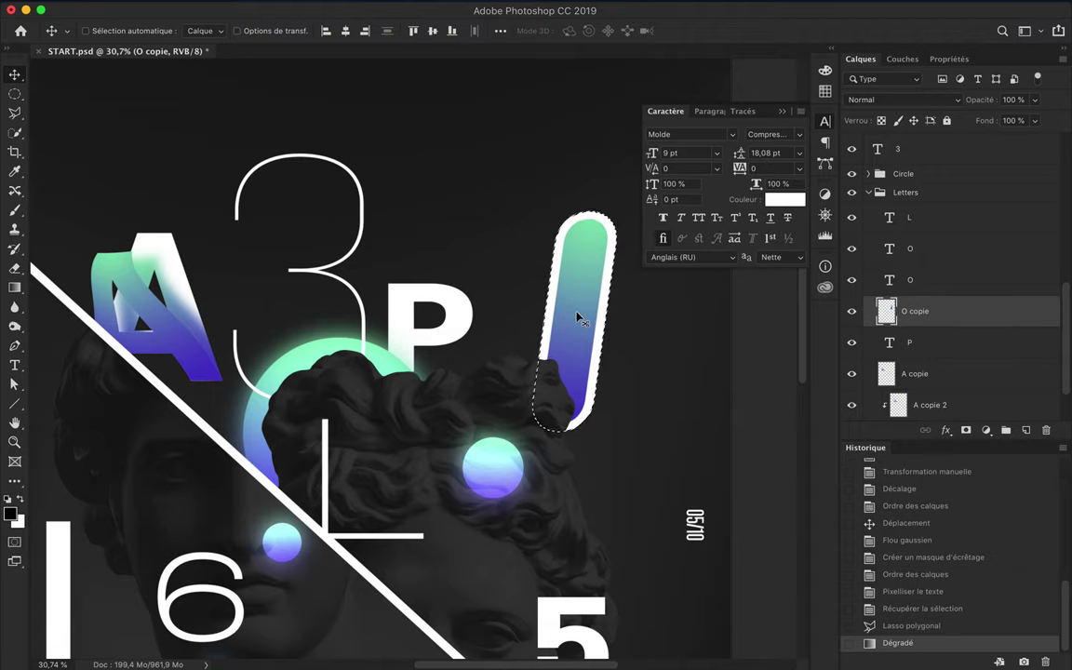
{"action": "key", "text": "m"}
{"action": "key", "text": "ctrl+d"}
{"action": "scroll", "coordinate": [768, 302], "scroll_direction": "up", "scroll_amount": 3}
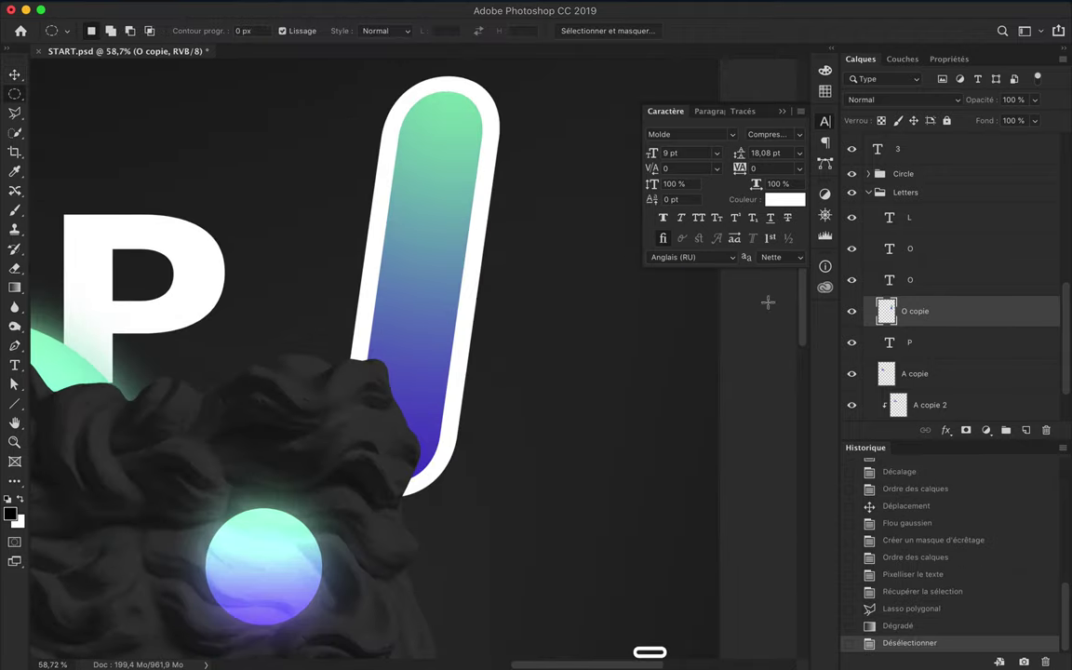
- Duplicate the gradient 0 layer, shift the copy slightly right, and place it above O
{"action": "left_click_drag", "start_coordinate": [951, 317], "coordinate": [951, 307]}
{"action": "key", "text": "v"}
{"action": "left_click_drag", "start_coordinate": [439, 227], "coordinate": [478, 227]}
{"action": "mouse_move", "coordinate": [953, 314]}
{"action": "left_mouse_down"}
{"action": "mouse_move", "coordinate": [943, 279]}
{"action": "mouse_move", "coordinate": [921, 317]}
{"action": "left_mouse_up"}
- Add a new layer below O copie 2 and brush paint drips down the 0's right edge
{"action": "key", "text": "ctrl+shift+alt+n"}
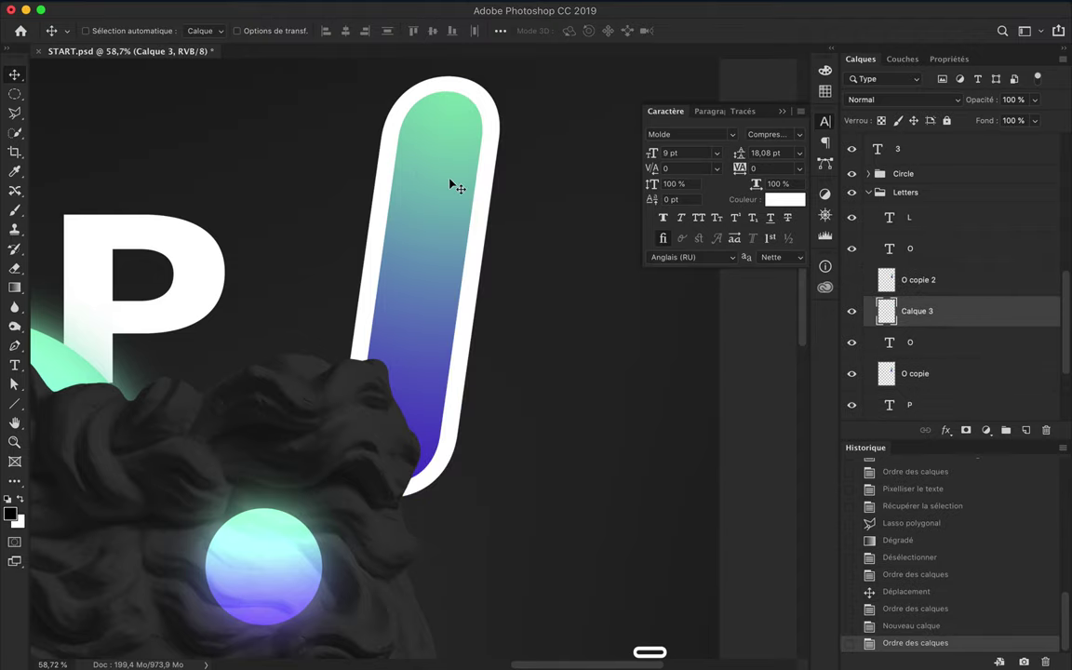
{"action": "key", "text": "b"}
{"action": "right_click", "coordinate": [467, 206]}
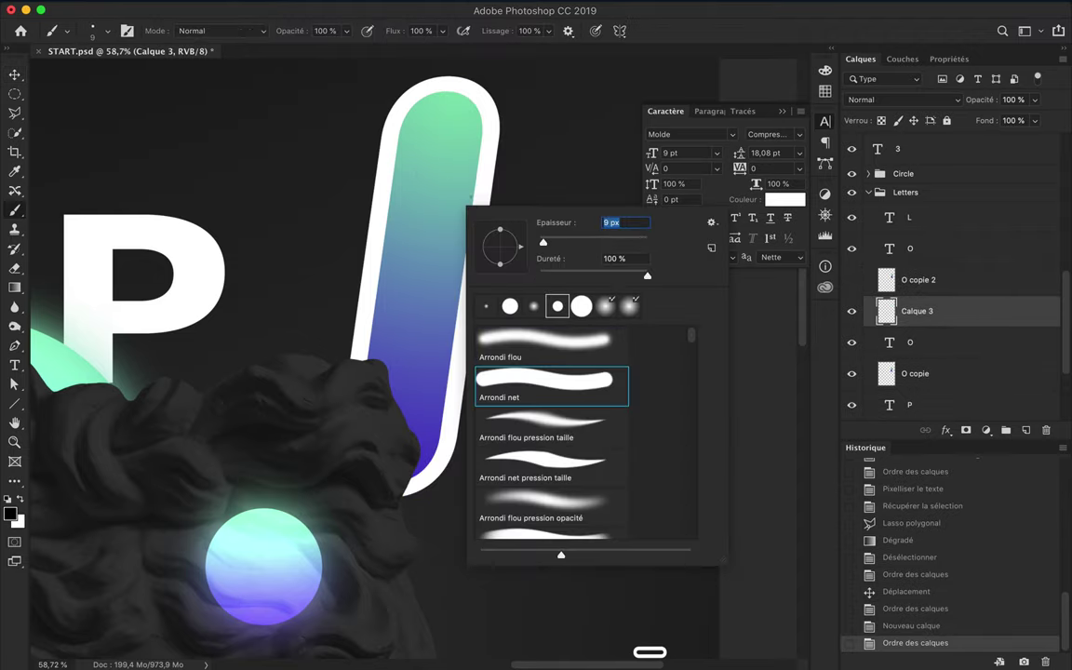
{"action": "key", "text": "Return"}
{"action": "left_click_drag", "start_coordinate": [476, 337], "coordinate": [478, 340]}
{"action": "scroll", "coordinate": [477, 341], "scroll_direction": "up", "scroll_amount": 5}
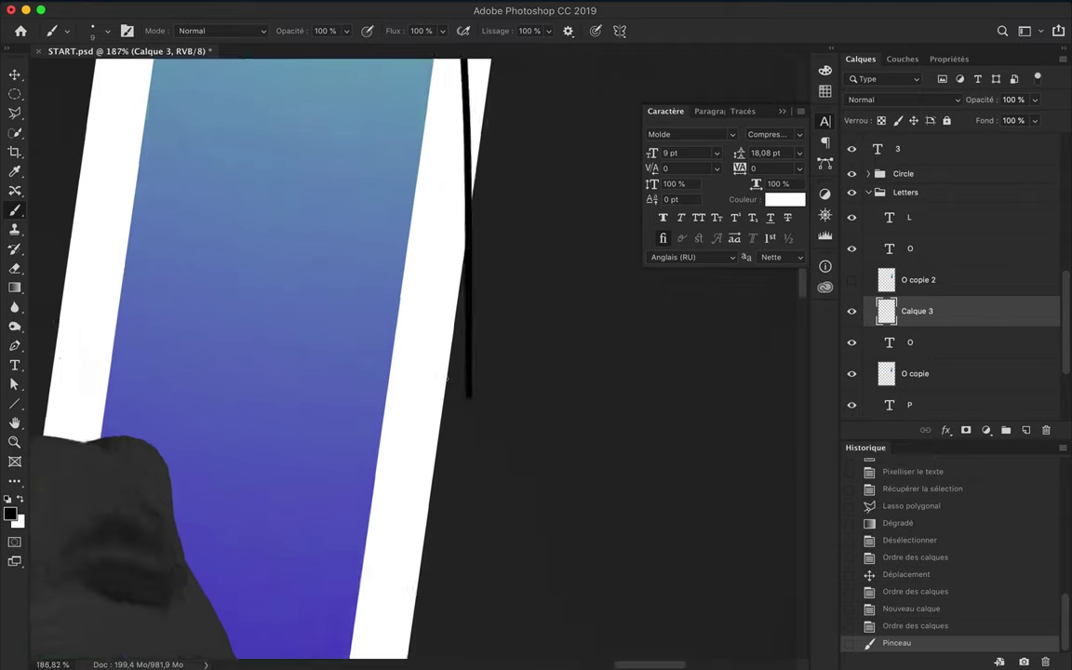
{"action": "left_click_drag", "start_coordinate": [488, 283], "coordinate": [485, 402]}
{"action": "scroll", "coordinate": [477, 143], "scroll_direction": "up", "scroll_amount": 10}
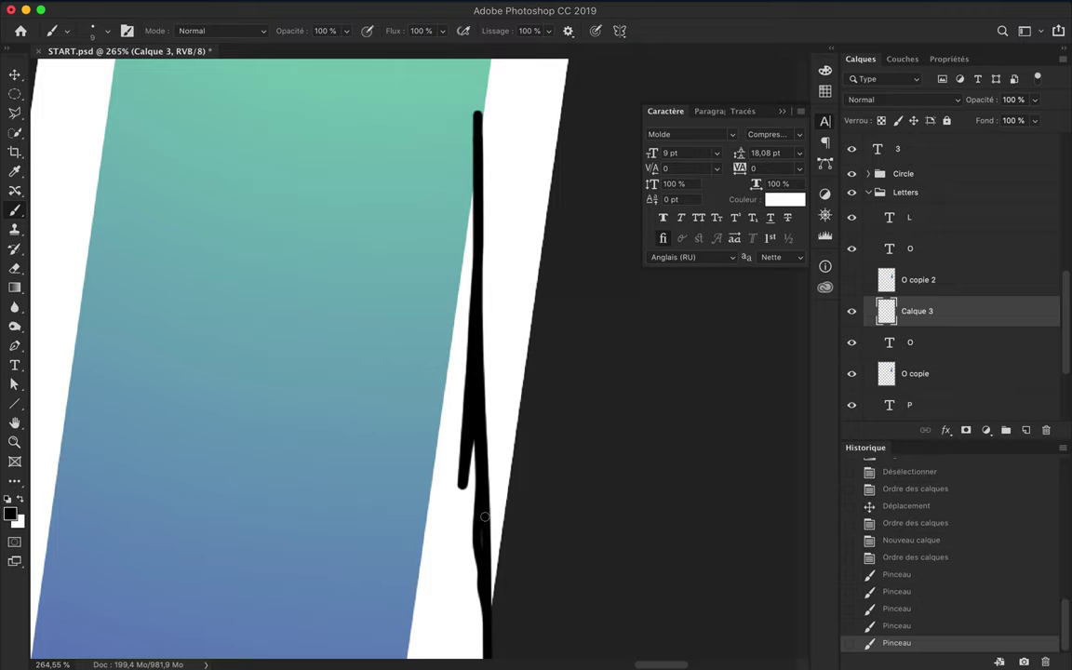
{"action": "scroll", "coordinate": [484, 517], "scroll_direction": "down", "scroll_amount": 5}
- Clip O copie 2 to the drip layer Calque 3 so the drips take the gradient
{"action": "left_click", "coordinate": [879, 295], "text": "alt"}
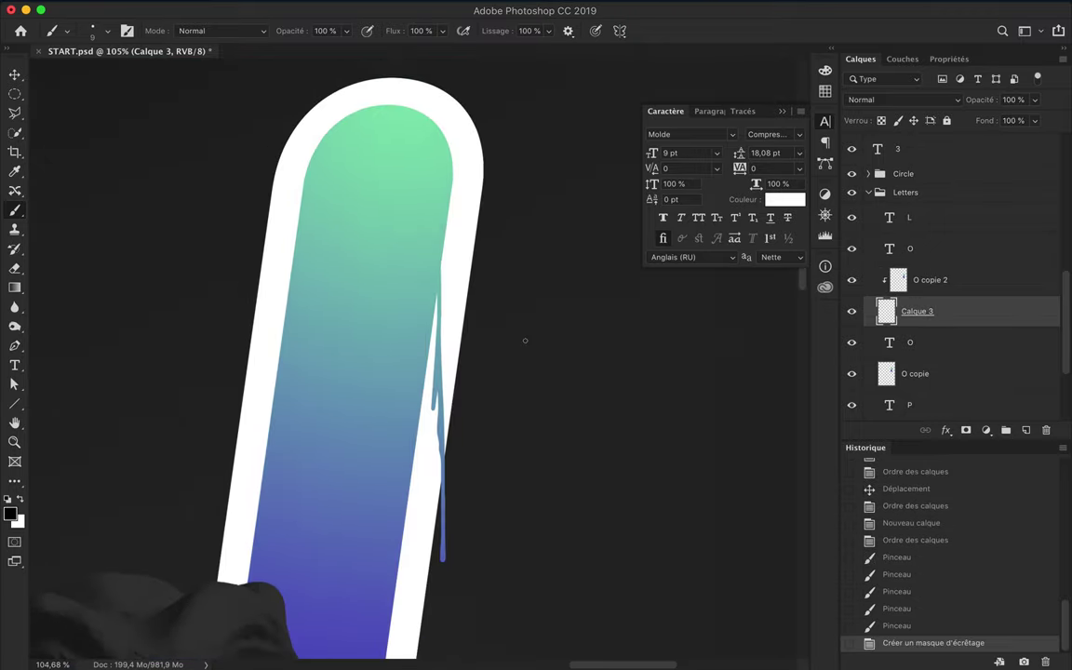
{"action": "scroll", "coordinate": [525, 341], "scroll_direction": "up", "scroll_amount": 3}
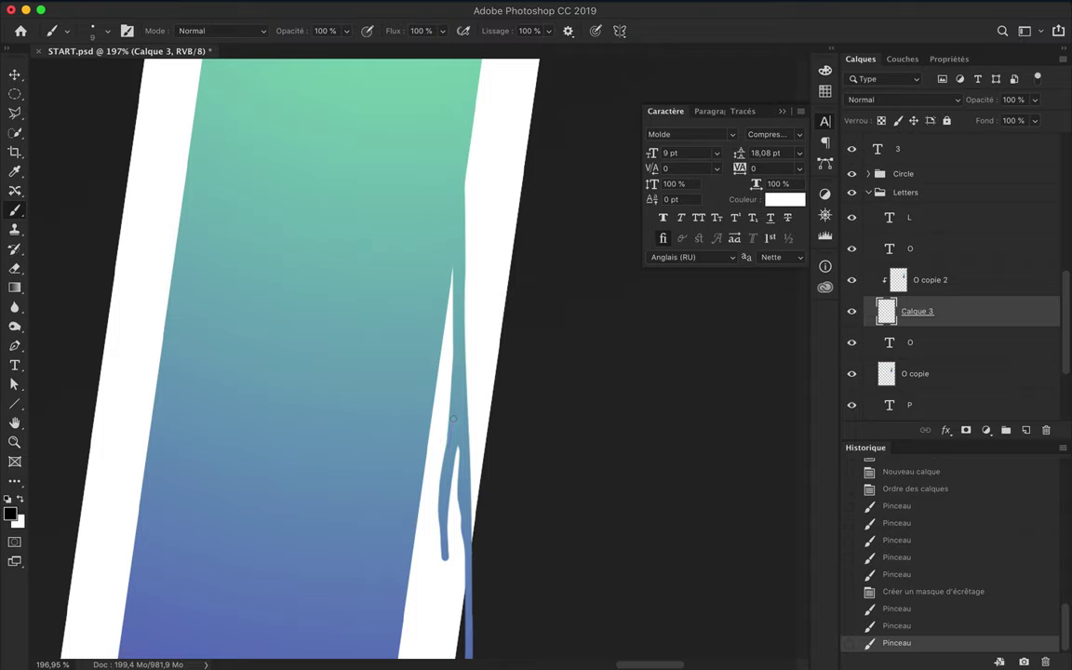
{"action": "scroll", "coordinate": [456, 300], "scroll_direction": "down", "scroll_amount": 1}
{"action": "scroll", "coordinate": [455, 300], "scroll_direction": "down", "scroll_amount": 2}
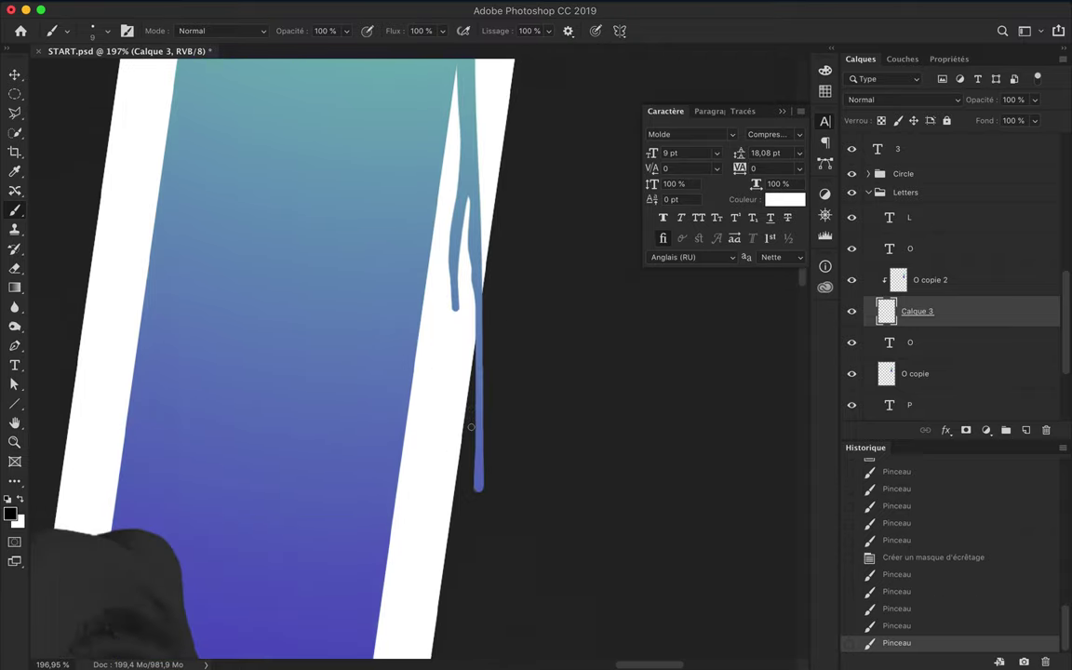
{"action": "scroll", "coordinate": [461, 471], "scroll_direction": "down", "scroll_amount": 2}
{"action": "scroll", "coordinate": [462, 471], "scroll_direction": "down", "scroll_amount": 2}
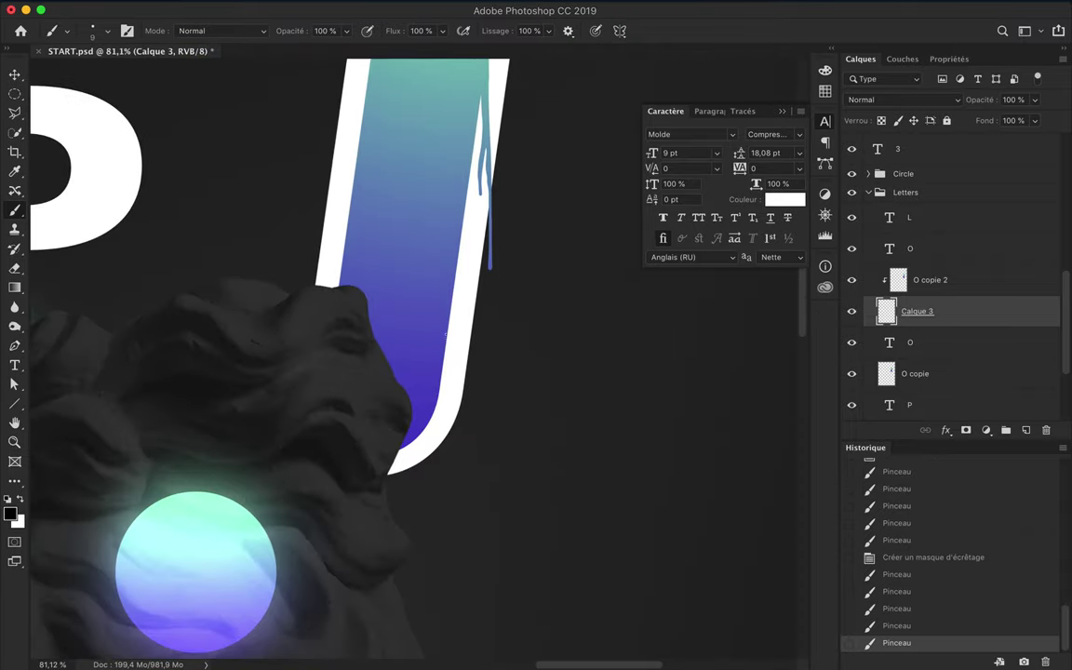
{"action": "scroll", "coordinate": [437, 377], "scroll_direction": "up", "scroll_amount": 3}
{"action": "key", "text": "ctrl+z"}
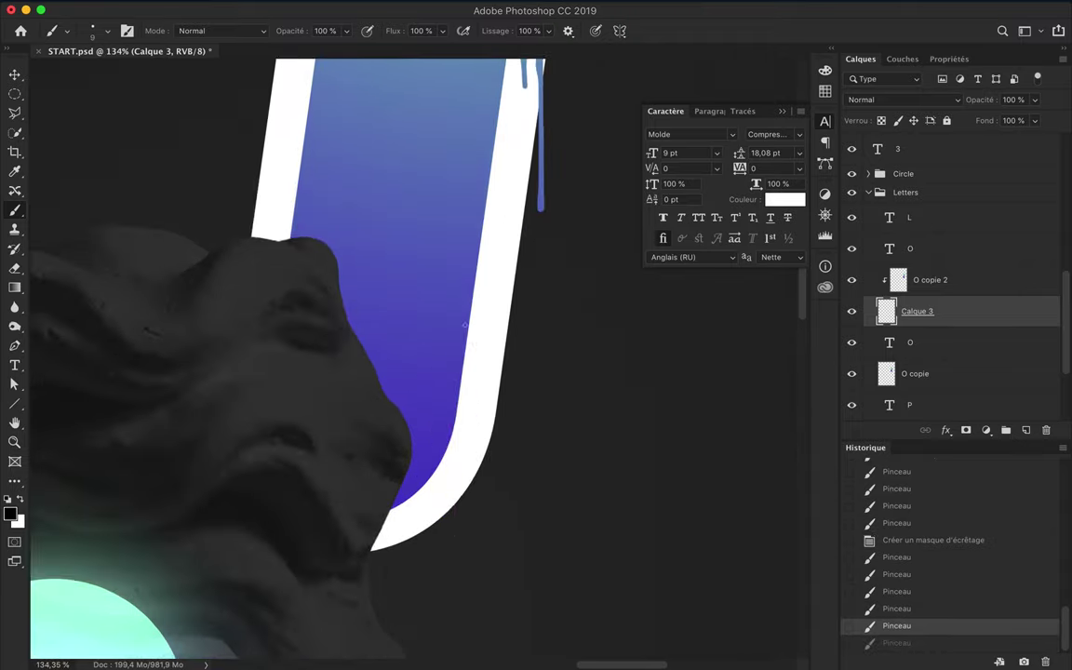
{"action": "key", "text": "ctrl+shift+z"}
{"action": "scroll", "coordinate": [412, 370], "scroll_direction": "down", "scroll_amount": 2}
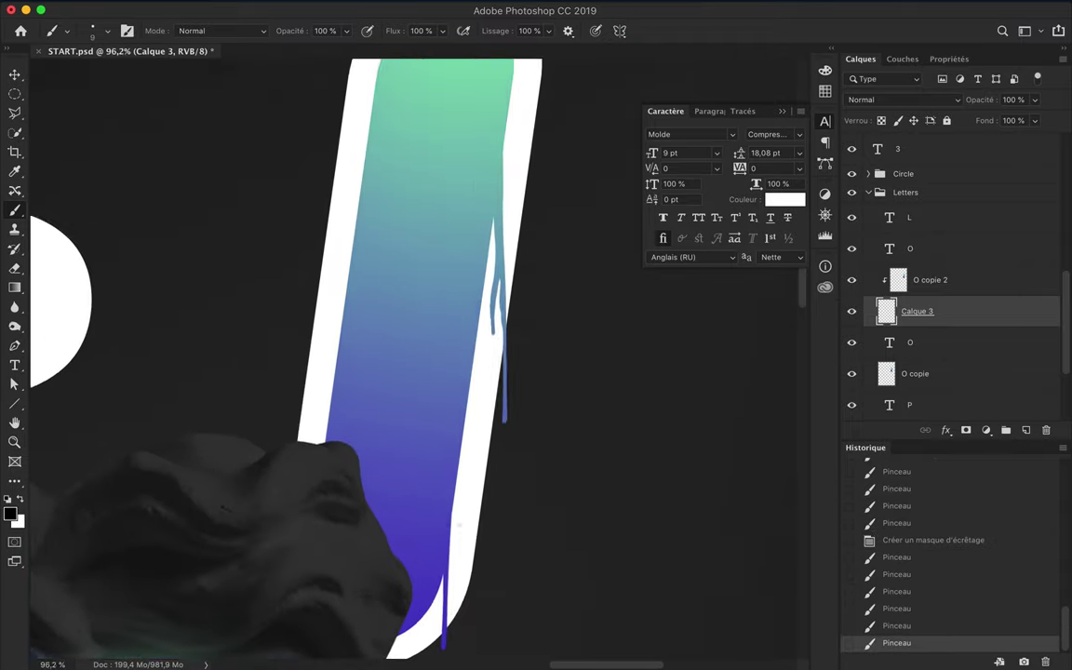
{"action": "scroll", "coordinate": [412, 370], "scroll_direction": "down", "scroll_amount": 1}
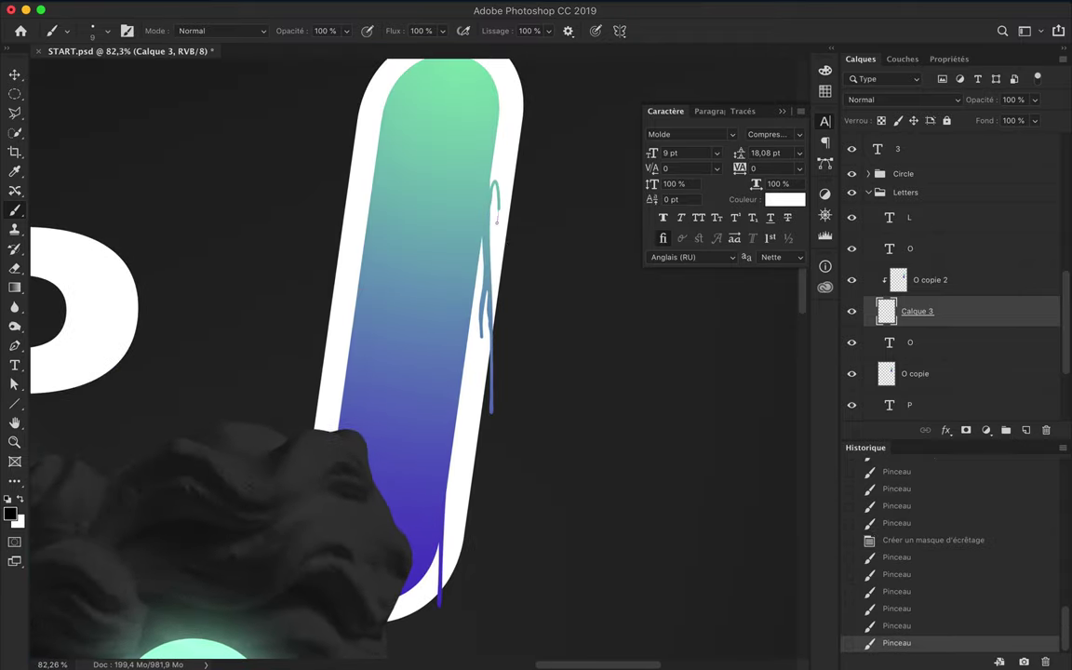
- Add one more drip stroke near the top of the 0 and review the result
{"action": "left_click", "coordinate": [495, 113]}
{"action": "scroll", "coordinate": [492, 102], "scroll_direction": "up", "scroll_amount": 3}
{"action": "scroll", "coordinate": [492, 102], "scroll_direction": "up", "scroll_amount": 2}
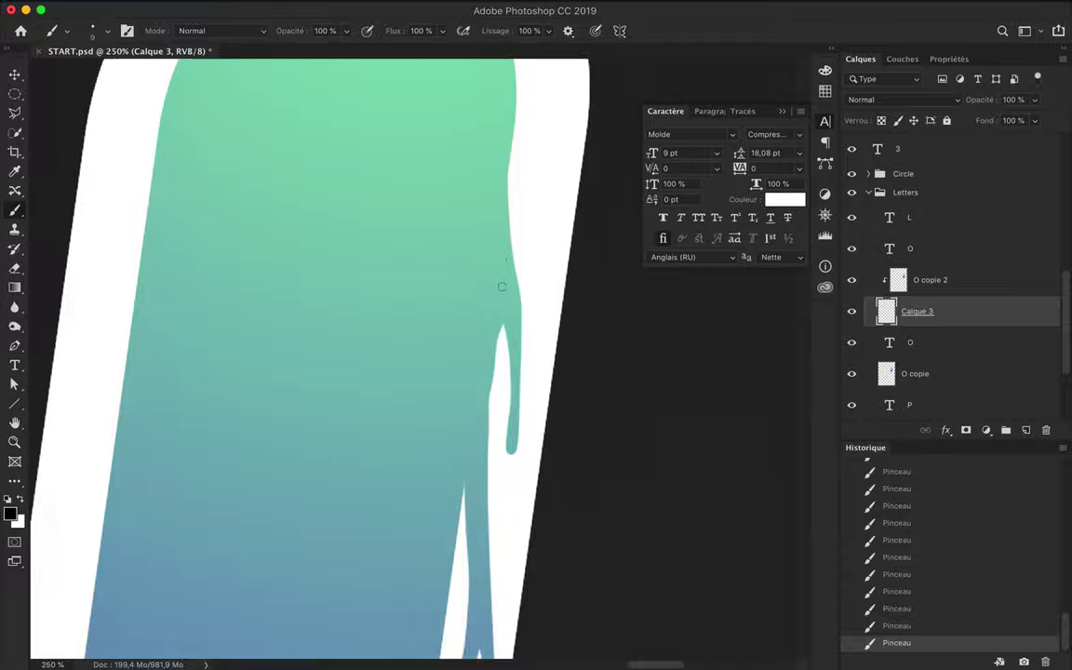
{"action": "scroll", "coordinate": [495, 267], "scroll_direction": "down", "scroll_amount": 10}
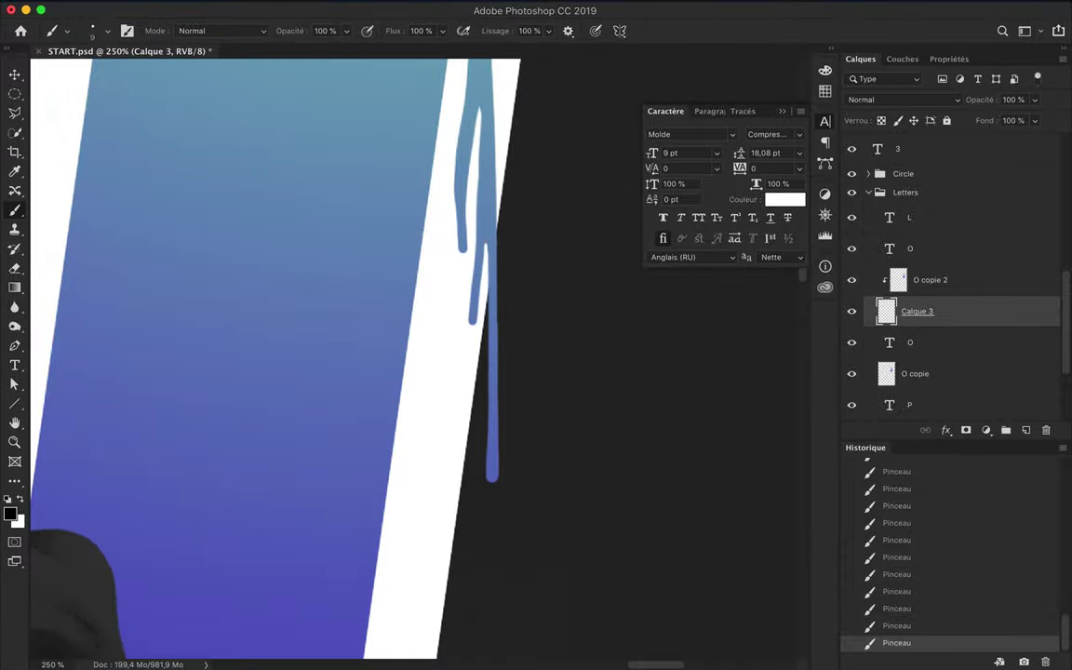
{"action": "scroll", "coordinate": [411, 349], "scroll_direction": "down", "scroll_amount": 2}
{"action": "scroll", "coordinate": [410, 349], "scroll_direction": "down", "scroll_amount": 2}
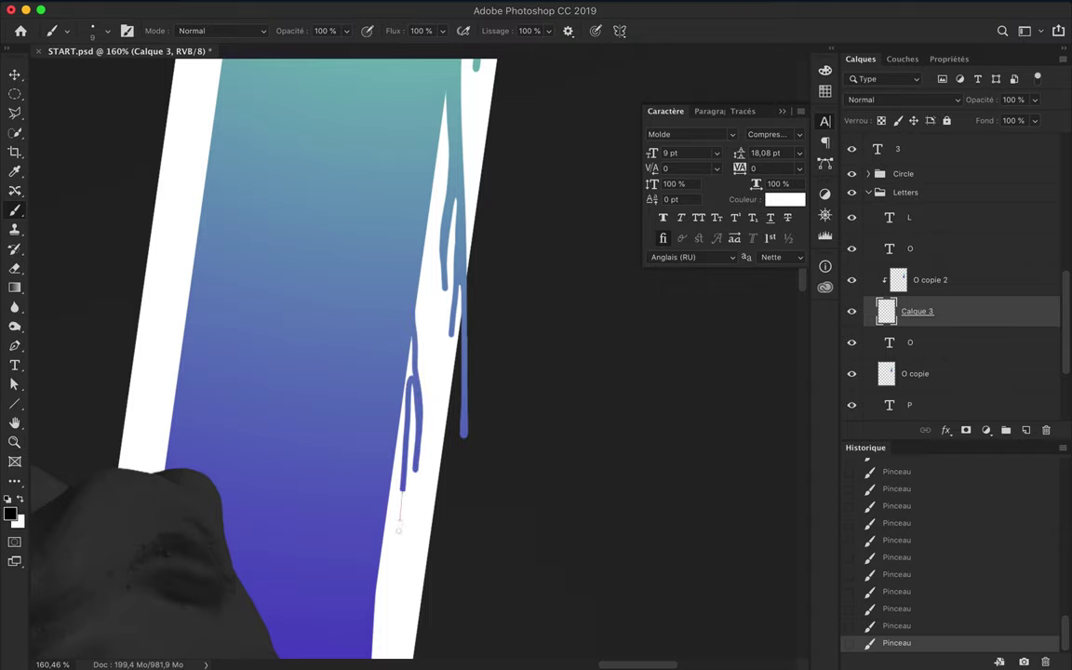
{"action": "scroll", "coordinate": [411, 376], "scroll_direction": "up", "scroll_amount": 2}
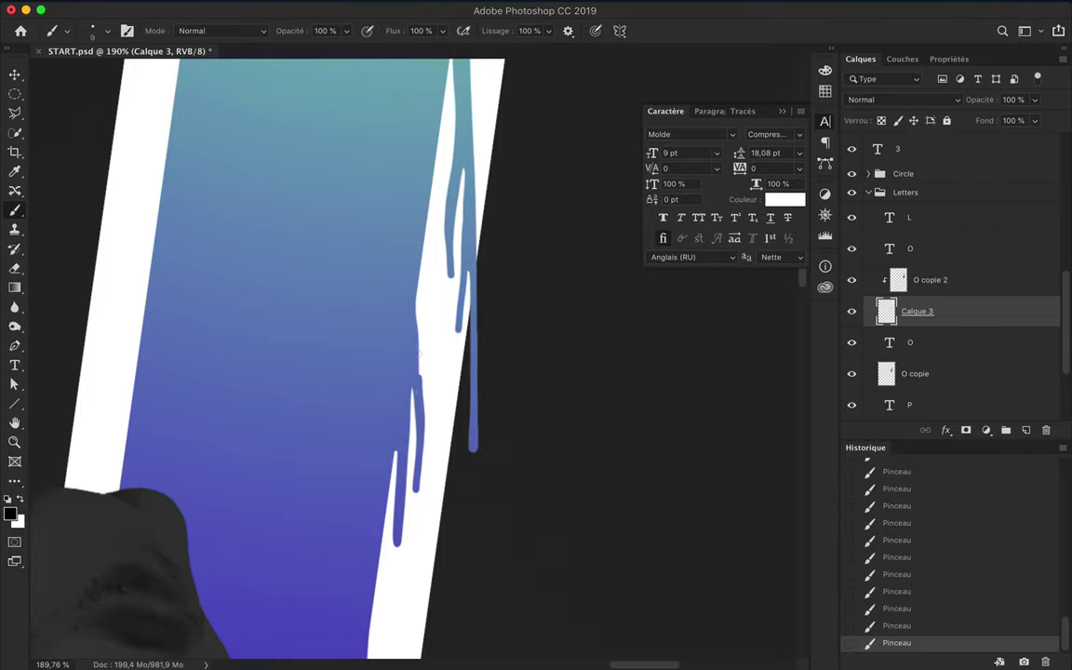
{"action": "scroll", "coordinate": [416, 315], "scroll_direction": "down", "scroll_amount": 2}
{"action": "scroll", "coordinate": [428, 316], "scroll_direction": "down", "scroll_amount": 2}
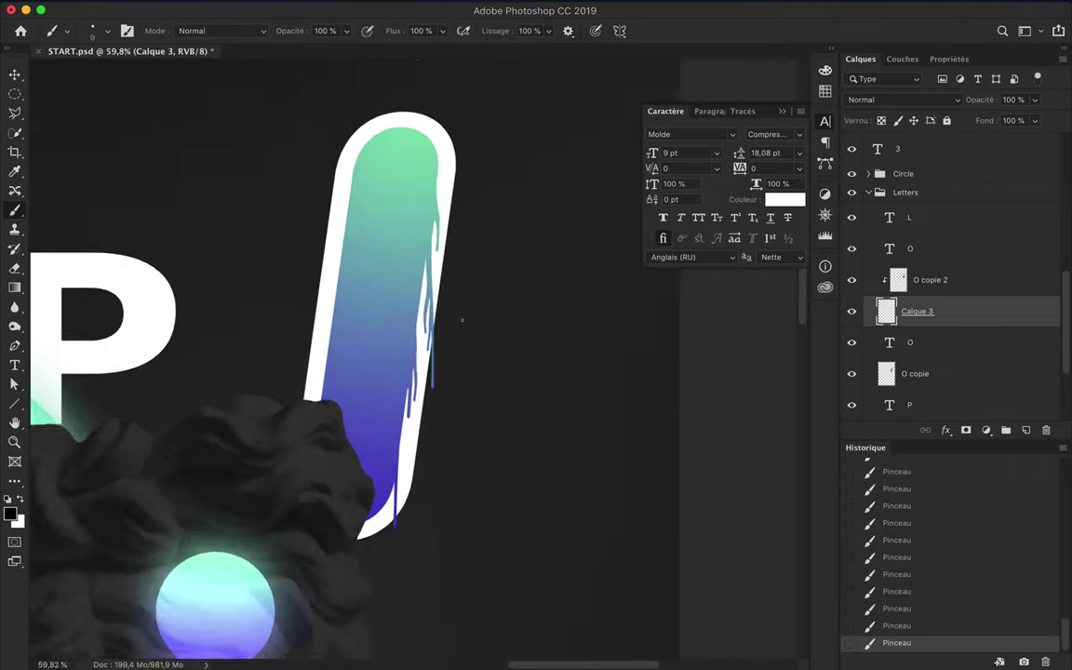
- Enlarge the outlined 6 to about 144% with Free Transform
{"action": "scroll", "coordinate": [447, 320], "scroll_direction": "down", "scroll_amount": 2}
{"action": "scroll", "coordinate": [466, 324], "scroll_direction": "down", "scroll_amount": 2}
{"action": "key", "text": "v"}
{"action": "scroll", "coordinate": [443, 342], "scroll_direction": "down", "scroll_amount": 2}
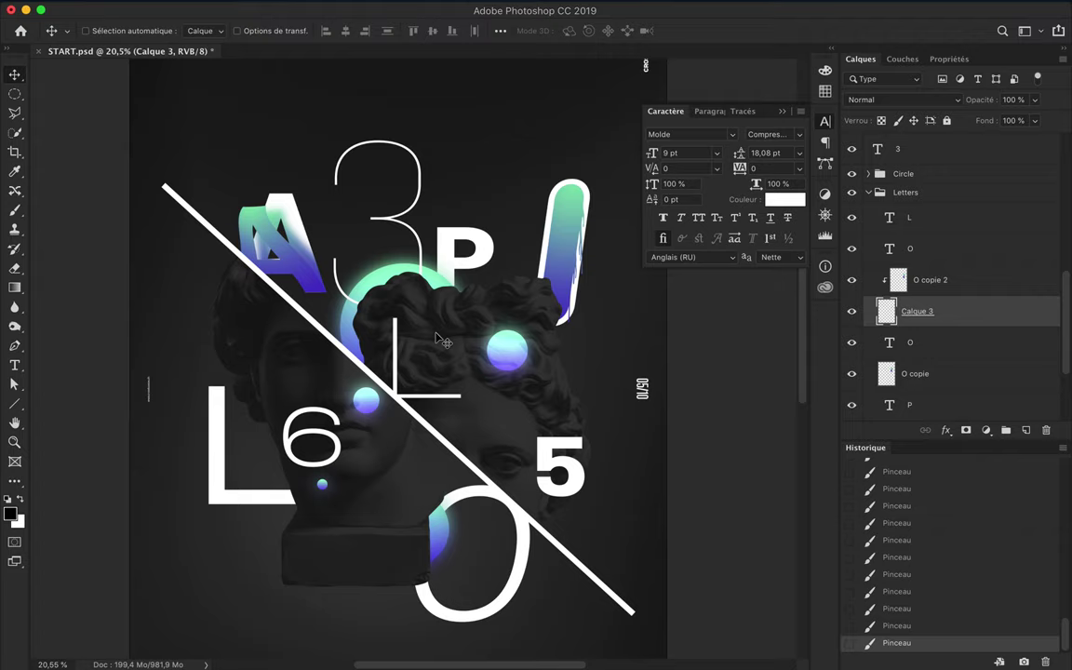
{"action": "scroll", "coordinate": [407, 407], "scroll_direction": "up", "scroll_amount": 3}
{"action": "scroll", "coordinate": [478, 395], "scroll_direction": "up", "scroll_amount": 1}
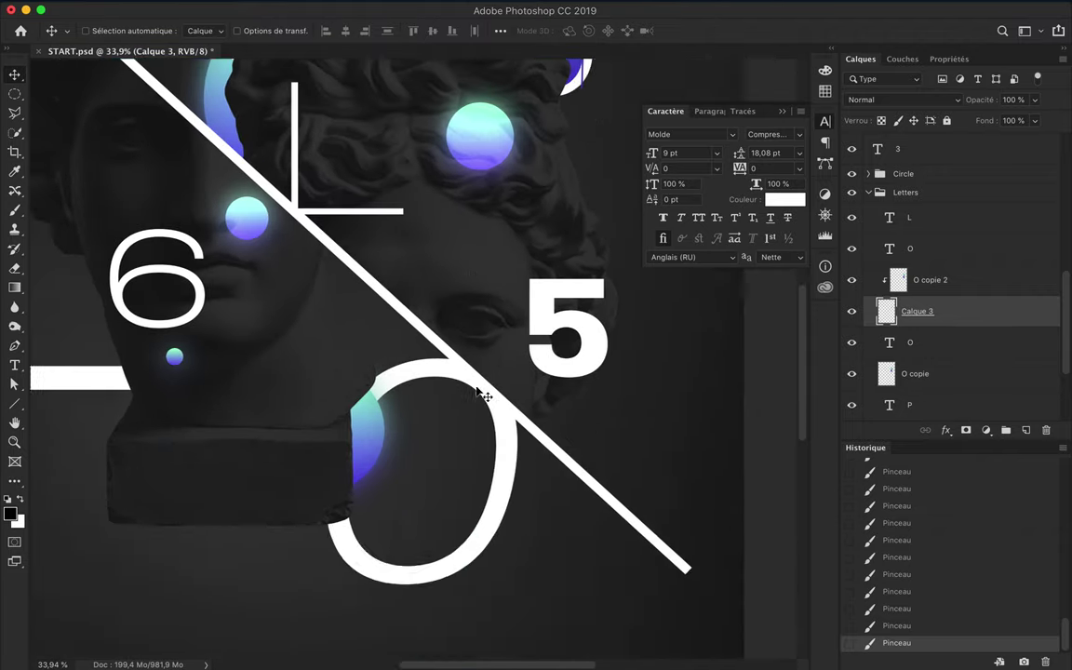
{"action": "scroll", "coordinate": [479, 395], "scroll_direction": "down", "scroll_amount": 4}
{"action": "scroll", "coordinate": [270, 465], "scroll_direction": "down", "scroll_amount": 1}
{"action": "left_click", "coordinate": [270, 466]}
{"action": "key", "text": "ctrl+t"}
{"action": "left_click_drag", "start_coordinate": [229, 434], "coordinate": [191, 359]}
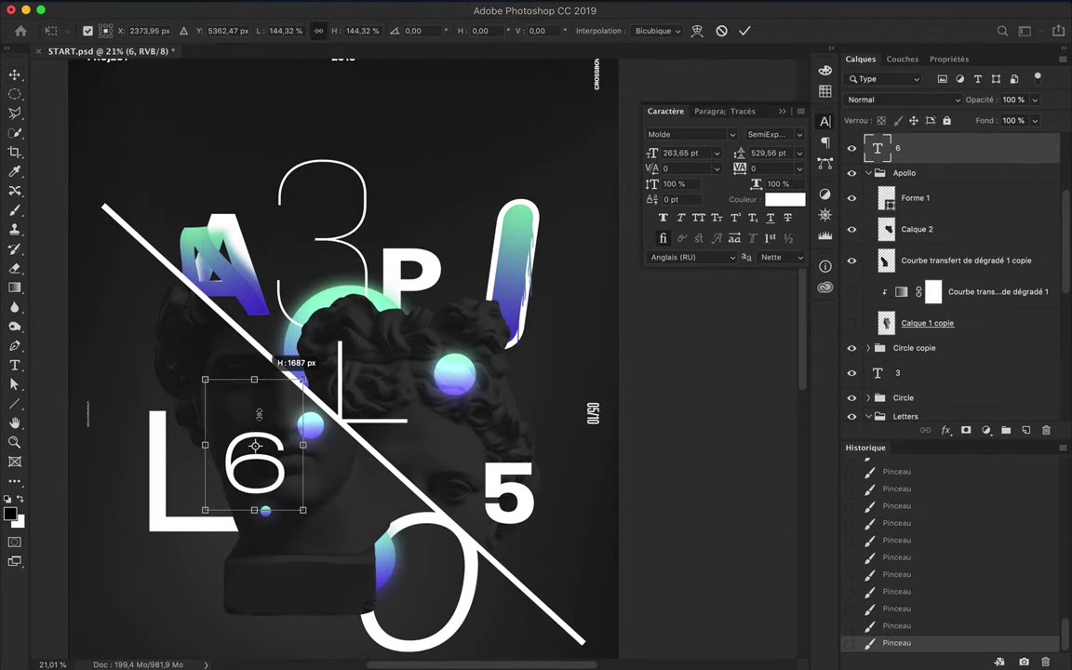
{"action": "key", "text": "Return"}
- Reposition the enlarged 6 beside the L and move the outlined 3 slightly up
{"action": "left_click_drag", "start_coordinate": [242, 410], "coordinate": [265, 437]}
{"action": "scroll", "coordinate": [373, 390], "scroll_direction": "down", "scroll_amount": 1}
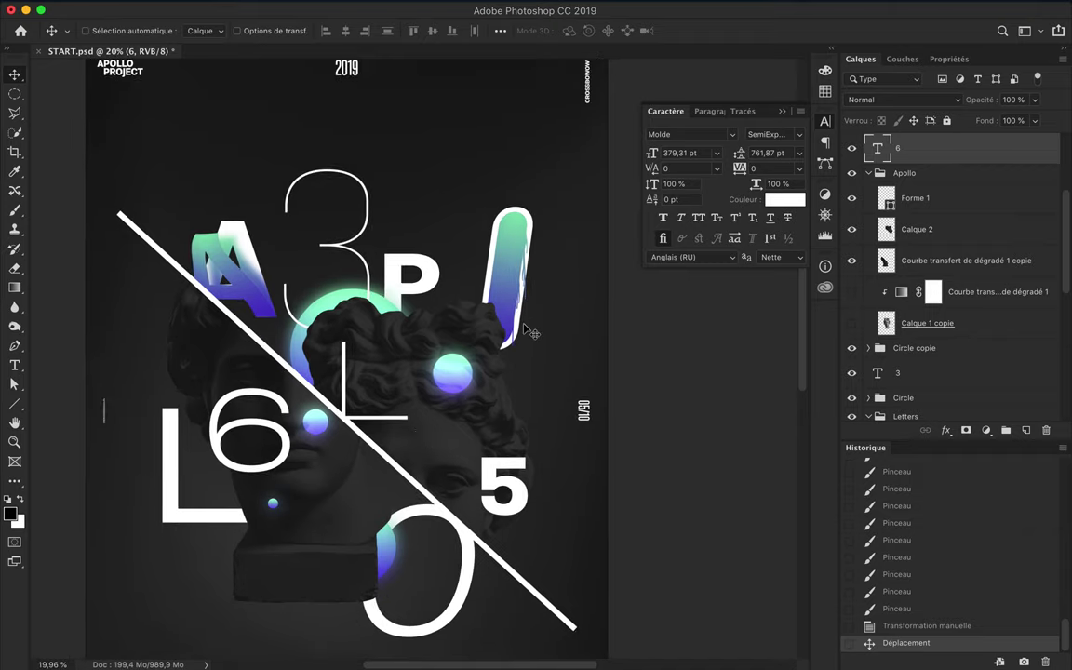
{"action": "key", "text": "ctrl+z"}
{"action": "left_click_drag", "start_coordinate": [261, 409], "coordinate": [272, 414]}
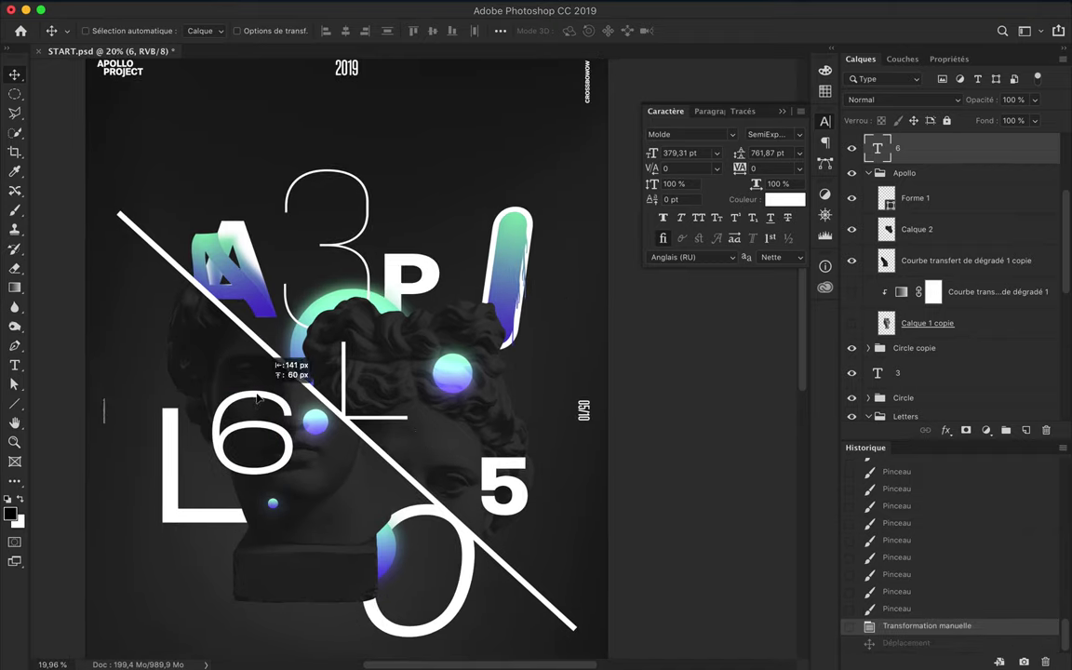
{"action": "left_click_drag", "start_coordinate": [335, 214], "coordinate": [333, 202]}
{"action": "scroll", "coordinate": [369, 240], "scroll_direction": "down", "scroll_amount": 1}
{"action": "scroll", "coordinate": [391, 261], "scroll_direction": "up", "scroll_amount": 2}
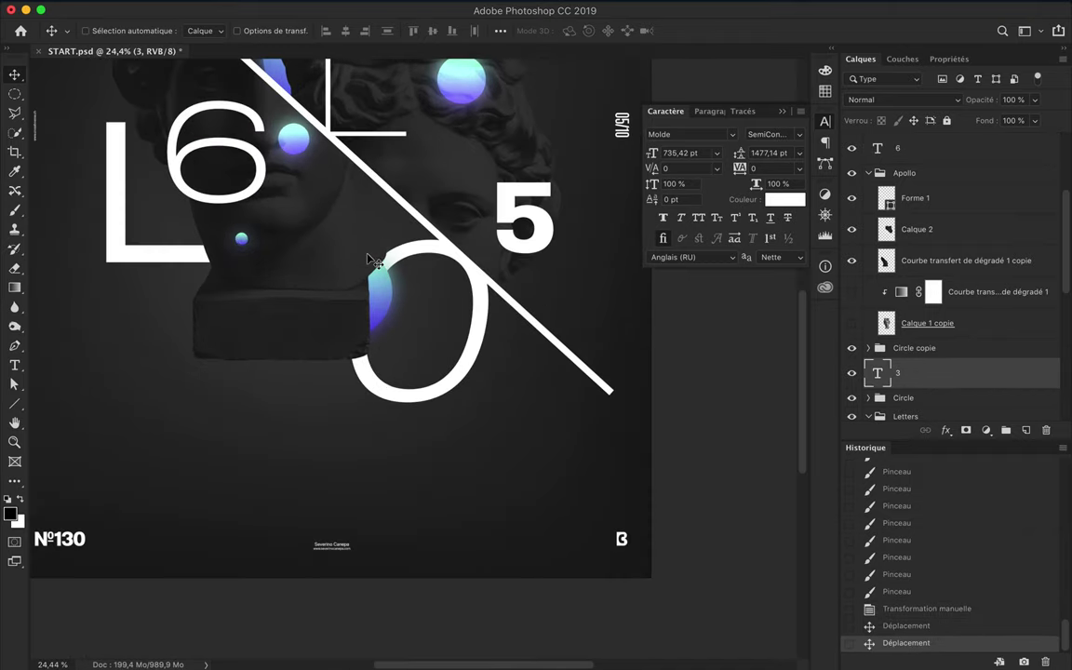
{"action": "scroll", "coordinate": [419, 279], "scroll_direction": "down", "scroll_amount": 3}
{"action": "scroll", "coordinate": [459, 294], "scroll_direction": "up", "scroll_amount": 3}
{"action": "scroll", "coordinate": [459, 294], "scroll_direction": "down", "scroll_amount": 1}
{"action": "scroll", "coordinate": [459, 294], "scroll_direction": "left", "scroll_amount": 2}
- Delete a test bust duplicate, then copy Calque 1 copie above Calque 2 and show it
{"action": "mouse_move", "coordinate": [420, 393]}
{"action": "left_mouse_down"}
{"action": "mouse_move", "coordinate": [504, 263]}
{"action": "mouse_move", "coordinate": [522, 373]}
{"action": "left_mouse_up"}
{"action": "key", "text": "BackSpace"}
{"action": "left_click_drag", "start_coordinate": [927, 335], "coordinate": [926, 233]}
{"action": "left_click", "coordinate": [851, 230]}
- Add a blue-to-green Gradient Map adjustment clipped to the head
{"action": "left_click", "coordinate": [986, 430]}
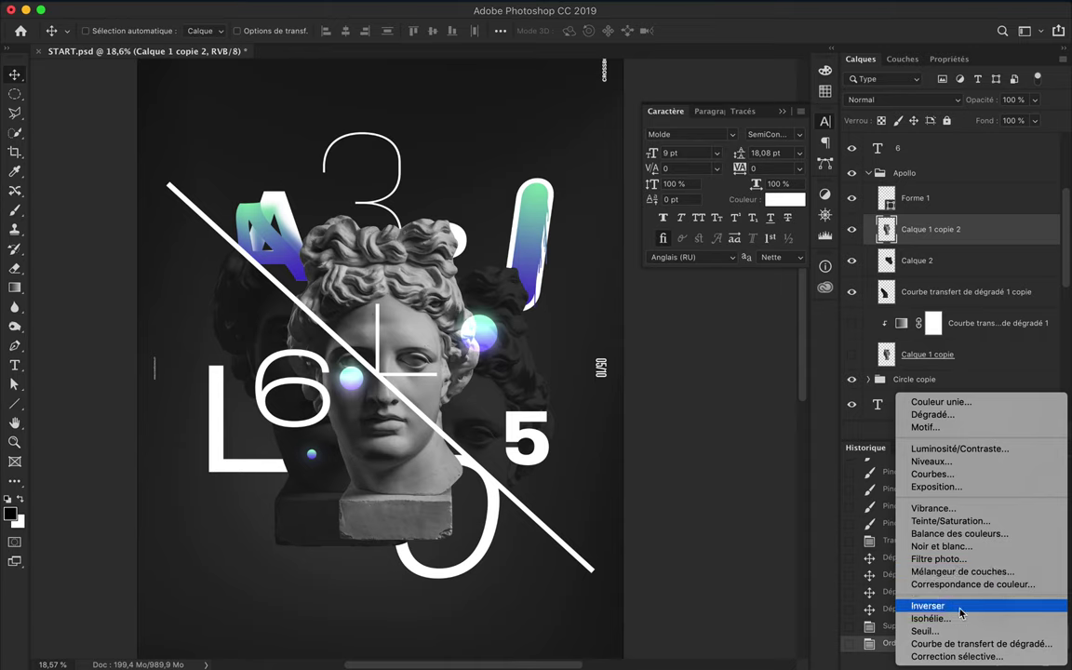
{"action": "left_click", "coordinate": [922, 641]}
{"action": "left_click", "coordinate": [945, 109]}
{"action": "left_click", "coordinate": [800, 112]}
{"action": "left_click", "coordinate": [1001, 44]}
{"action": "left_click", "coordinate": [861, 58]}
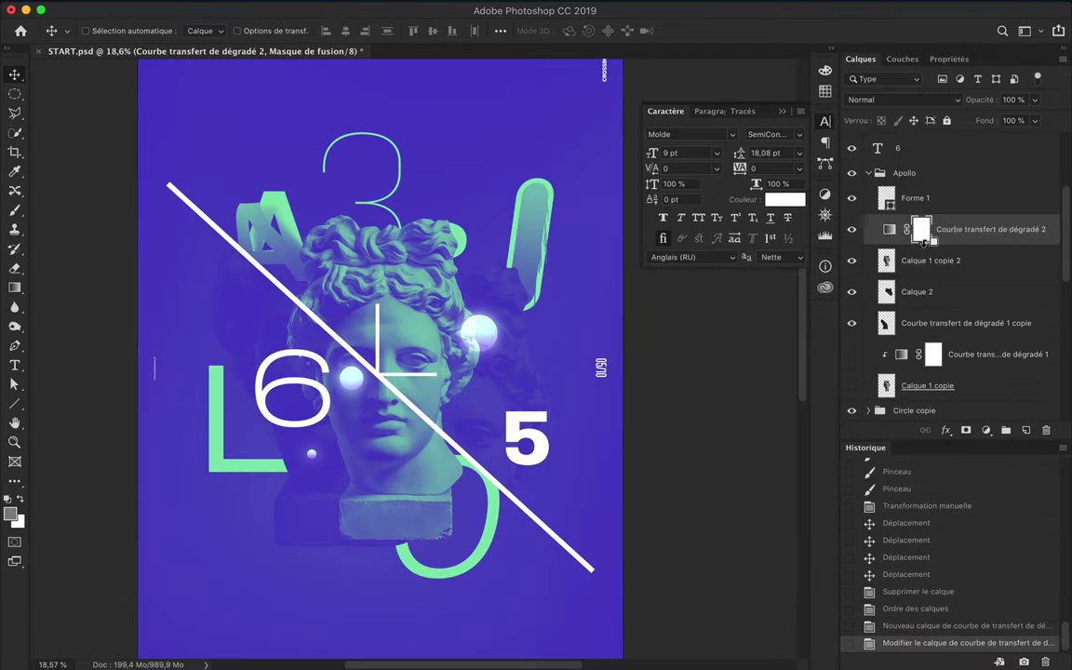
- Edit the gradient map's colour stops, moving the right stop to 93%
{"action": "left_click", "coordinate": [912, 240], "text": "alt"}
{"action": "left_click", "coordinate": [950, 59]}
{"action": "left_click", "coordinate": [945, 109]}
{"action": "left_click_drag", "start_coordinate": [1025, 329], "coordinate": [1006, 330]}
{"action": "left_click", "coordinate": [702, 330]}
{"action": "key", "text": "Return"}
{"action": "key", "text": "F7"}
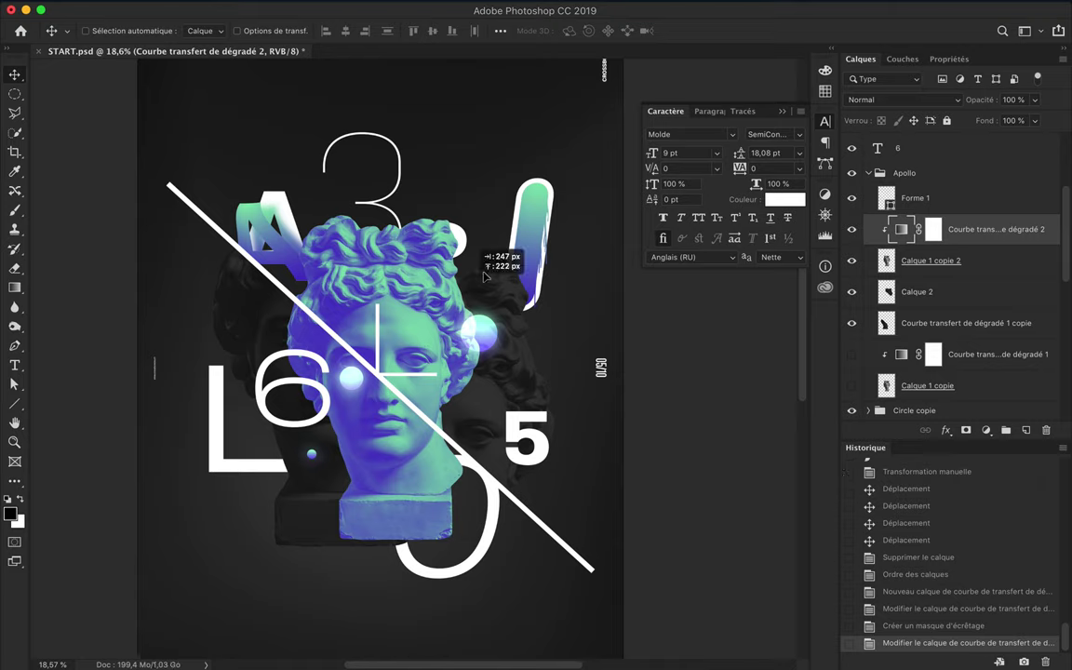
- Merge the tinted head into a copy and cut it along the diagonal line
{"action": "left_click", "coordinate": [981, 259], "text": "shift"}
{"action": "key", "text": "ctrl+e"}
{"action": "key", "text": "ctrl+j"}
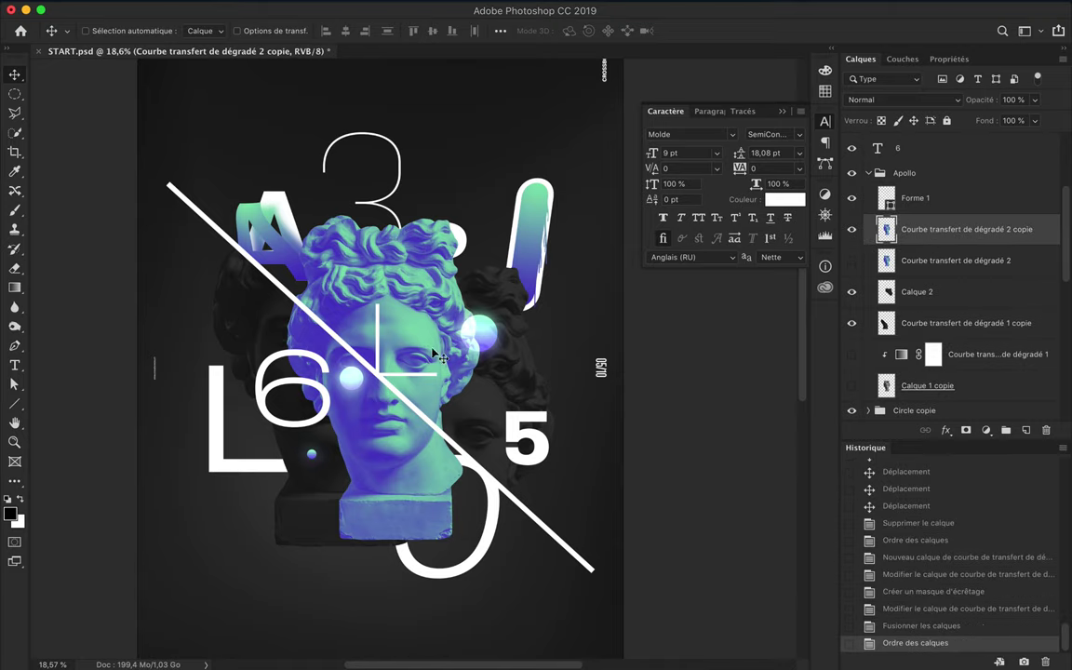
{"action": "key", "text": "l"}
{"action": "left_click", "coordinate": [252, 258]}
{"action": "left_click", "coordinate": [490, 473]}
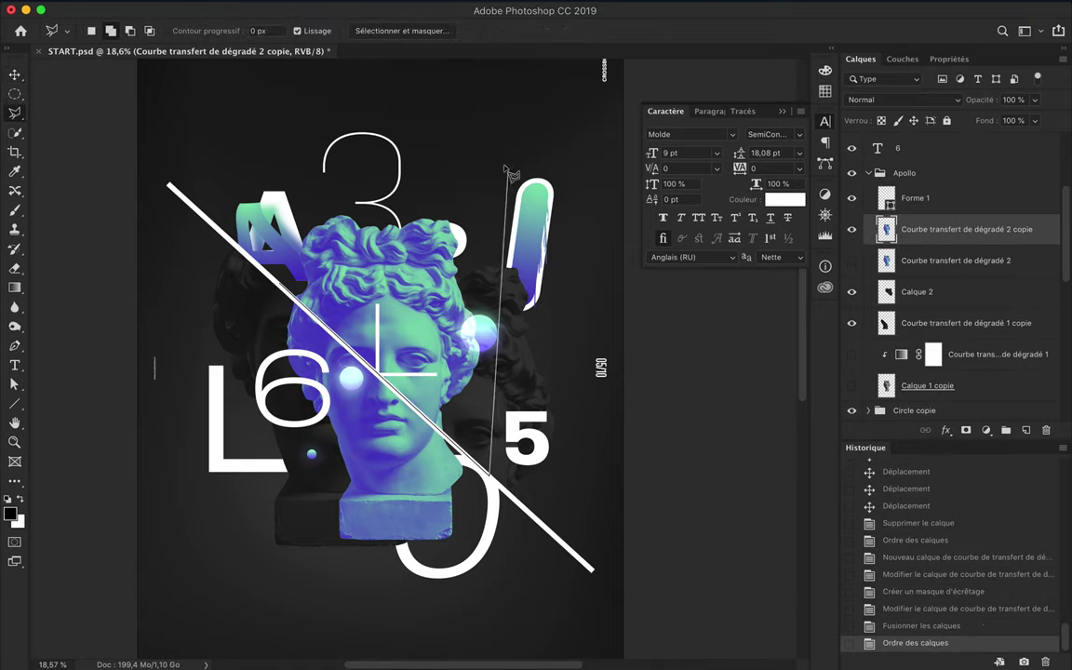
{"action": "double_click", "coordinate": [288, 300]}
{"action": "key", "text": "ctrl+shift+i"}
{"action": "key", "text": "Delete"}
{"action": "key", "text": "ctrl+d"}
{"action": "key", "text": "v"}
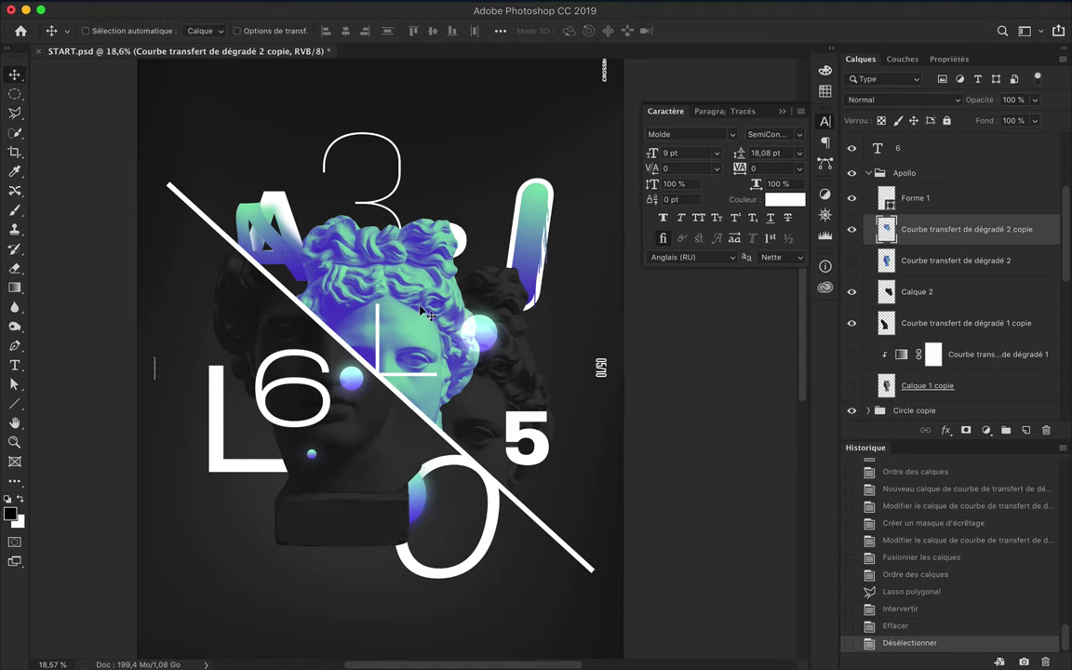
- Shrink the cut head to about 61%, place it lower right beside the 5, and nudge the 5
{"action": "left_click_drag", "start_coordinate": [419, 312], "coordinate": [485, 343]}
{"action": "left_click_drag", "start_coordinate": [966, 229], "coordinate": [966, 385]}
{"action": "left_click_drag", "start_coordinate": [507, 317], "coordinate": [546, 331]}
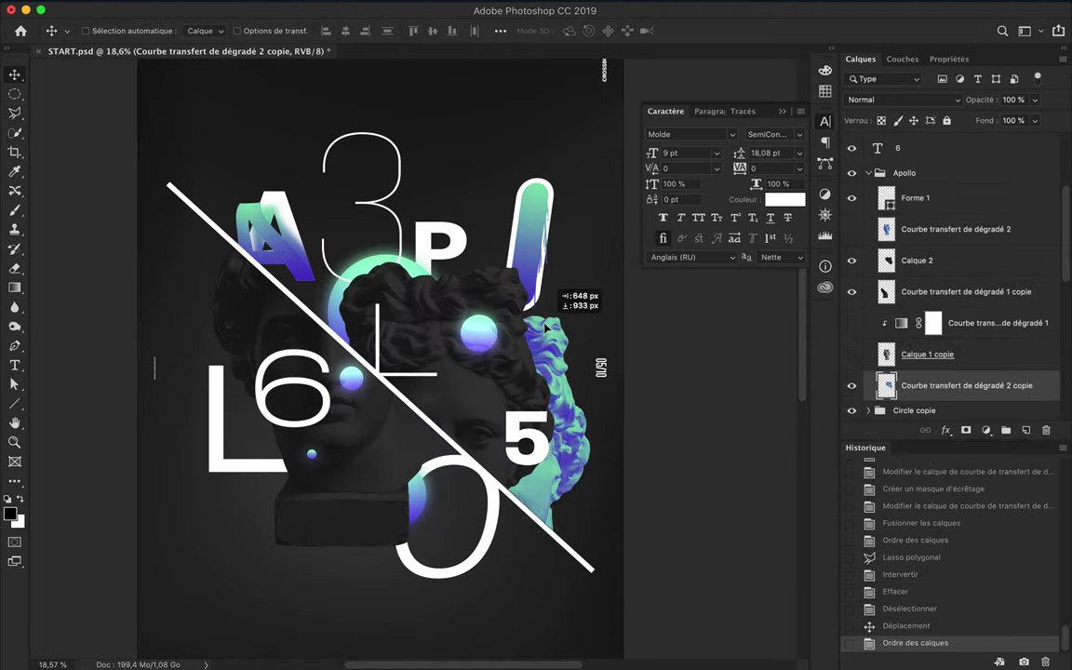
{"action": "left_click_drag", "start_coordinate": [967, 386], "coordinate": [966, 279]}
{"action": "key", "text": "ctrl+t"}
{"action": "key", "text": "ctrl+bracketright"}
{"action": "left_click_drag", "start_coordinate": [399, 309], "coordinate": [460, 407]}
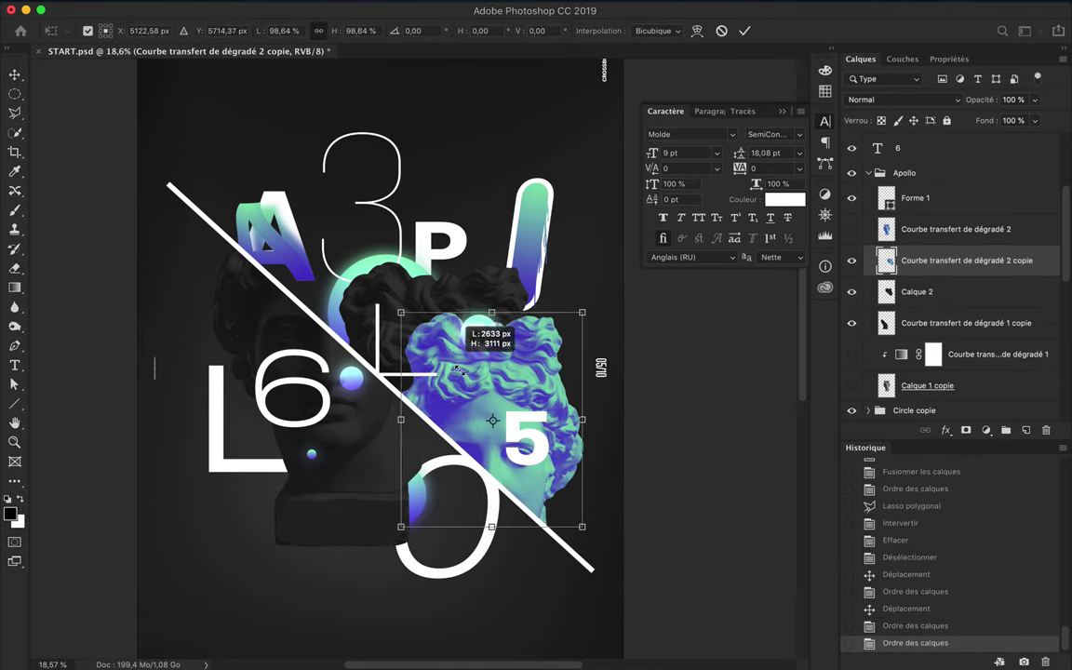
{"action": "mouse_move", "coordinate": [491, 443]}
{"action": "left_mouse_down"}
{"action": "mouse_move", "coordinate": [498, 432]}
{"action": "mouse_move", "coordinate": [443, 398]}
{"action": "left_mouse_up"}
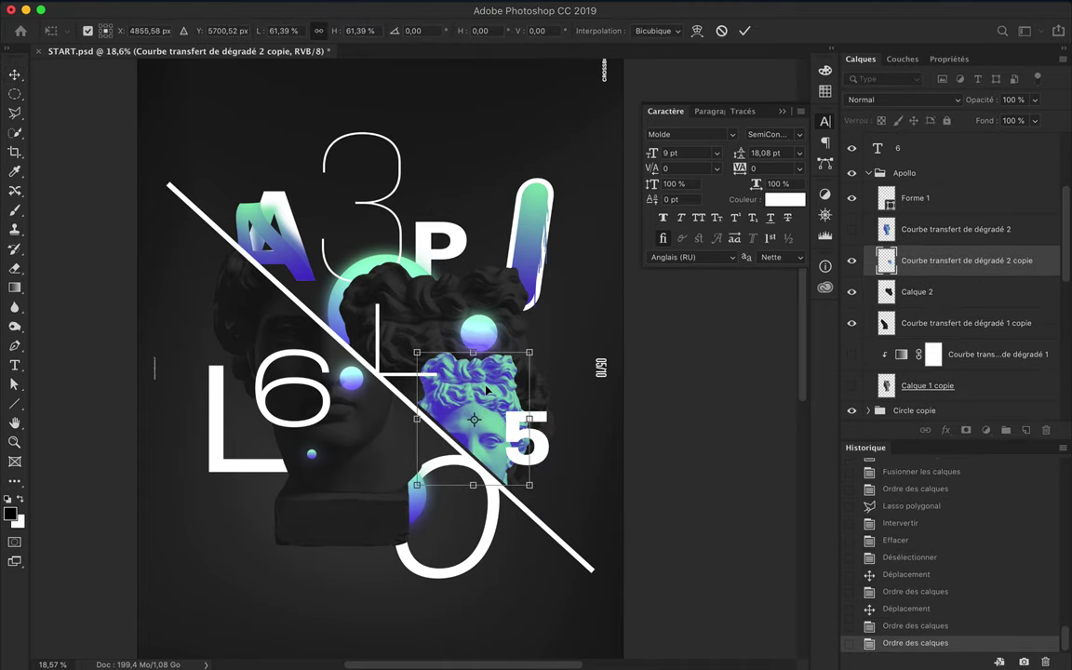
{"action": "key", "text": "Return"}
{"action": "left_click_drag", "start_coordinate": [554, 451], "coordinate": [574, 458]}
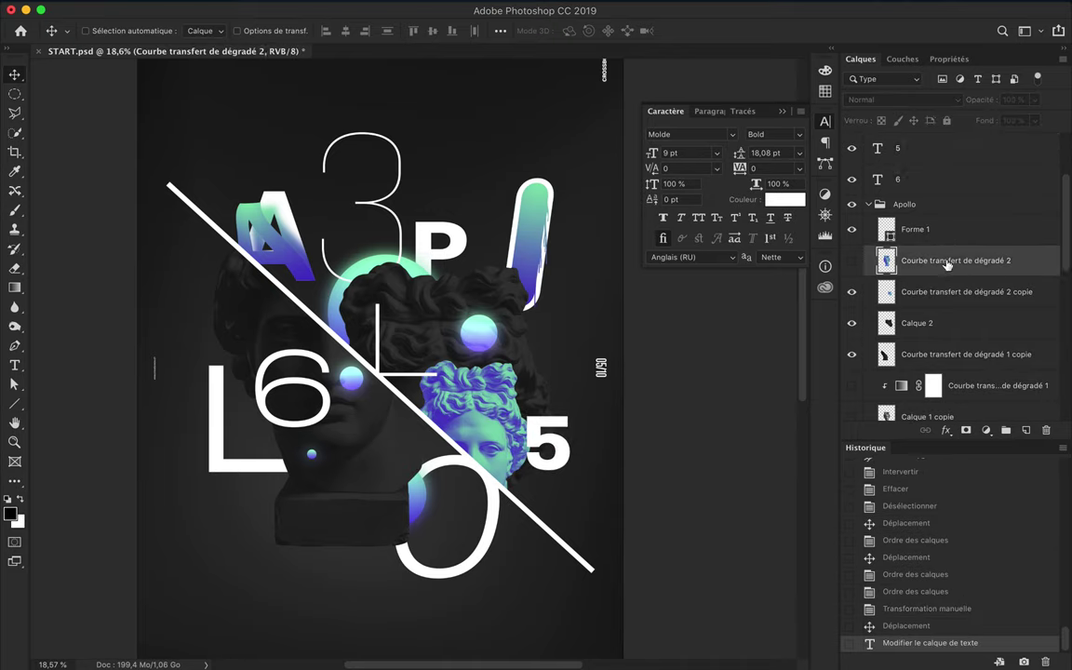
{"action": "left_click_drag", "start_coordinate": [894, 268], "coordinate": [893, 245]}
- Cut the duplicated head along the diagonal and shrink the fragment to about 47%
{"action": "key", "text": "l"}
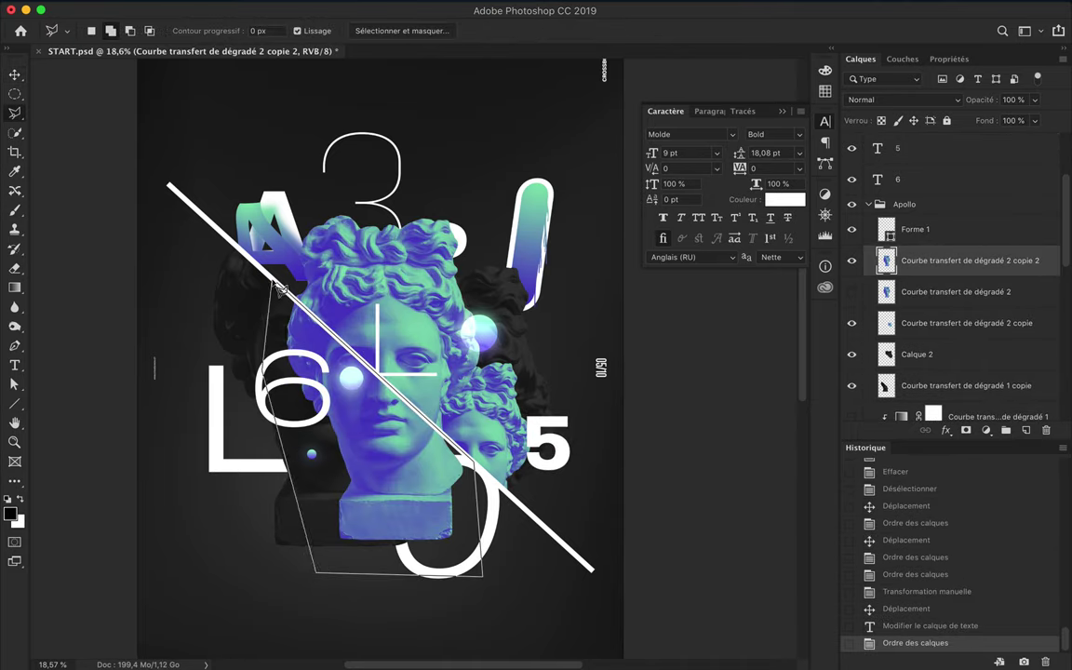
{"action": "left_click", "coordinate": [279, 286]}
{"action": "key", "text": "ctrl+shift+i"}
{"action": "key", "text": "Delete"}
{"action": "key", "text": "ctrl+d"}
{"action": "key", "text": "v"}
{"action": "key", "text": "ctrl+t"}
{"action": "mouse_move", "coordinate": [374, 528]}
{"action": "left_mouse_down"}
{"action": "mouse_move", "coordinate": [375, 414]}
{"action": "mouse_move", "coordinate": [421, 430]}
{"action": "mouse_move", "coordinate": [341, 534]}
{"action": "left_mouse_up"}
{"action": "key", "text": "Return"}
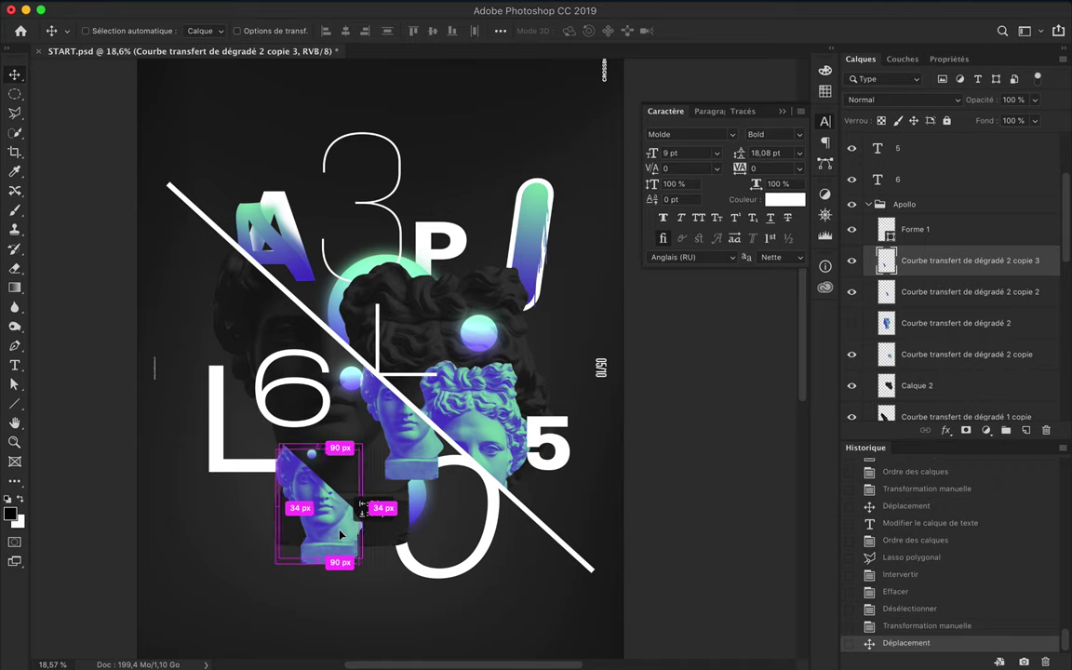
- Duplicate the small fragment, reorder it in the stack, and reposition the other fragment
{"action": "left_click_drag", "start_coordinate": [968, 263], "coordinate": [968, 391]}
{"action": "left_click_drag", "start_coordinate": [933, 303], "coordinate": [934, 372]}
{"action": "left_click", "coordinate": [444, 435], "text": "ctrl"}
{"action": "key", "text": "ctrl+t"}
{"action": "mouse_move", "coordinate": [410, 437]}
{"action": "left_mouse_down"}
{"action": "mouse_move", "coordinate": [405, 453]}
{"action": "mouse_move", "coordinate": [410, 445]}
{"action": "left_mouse_up"}
{"action": "key", "text": "Return"}
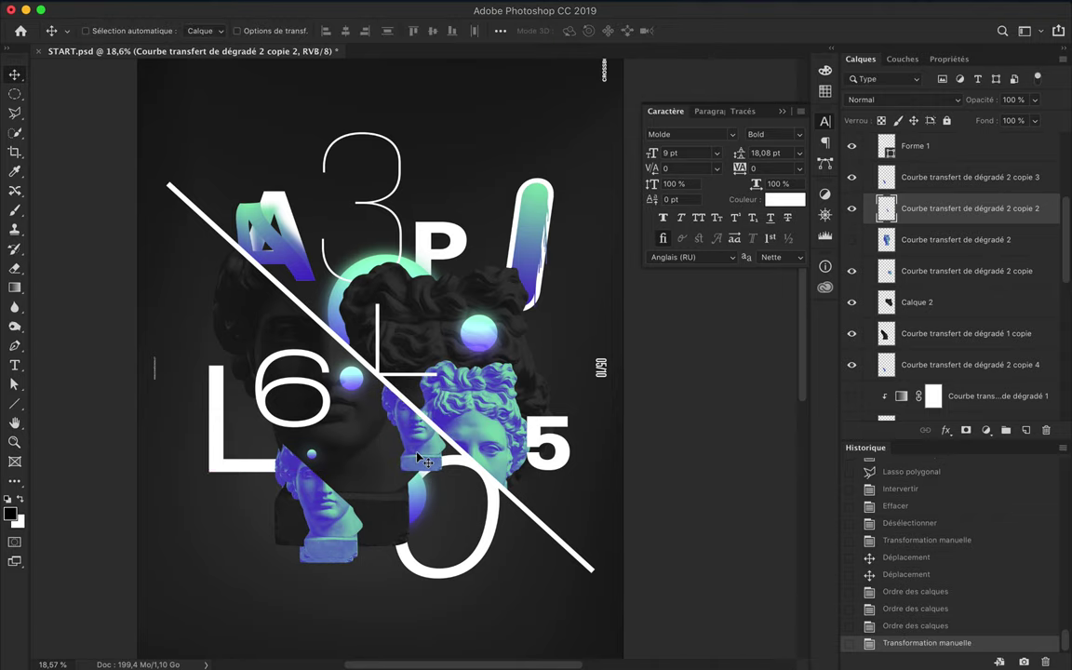
- Move the green head fragment below the centre, then fit the whole poster in view
{"action": "left_click_drag", "start_coordinate": [489, 438], "coordinate": [412, 350]}
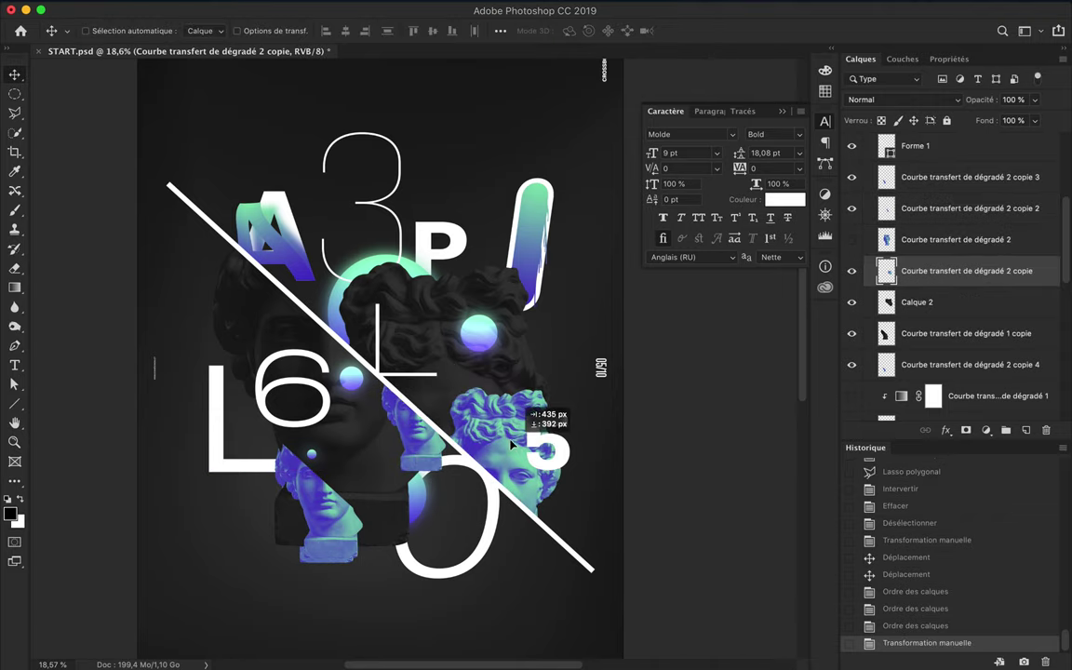
{"action": "left_click_drag", "start_coordinate": [410, 350], "coordinate": [455, 415]}
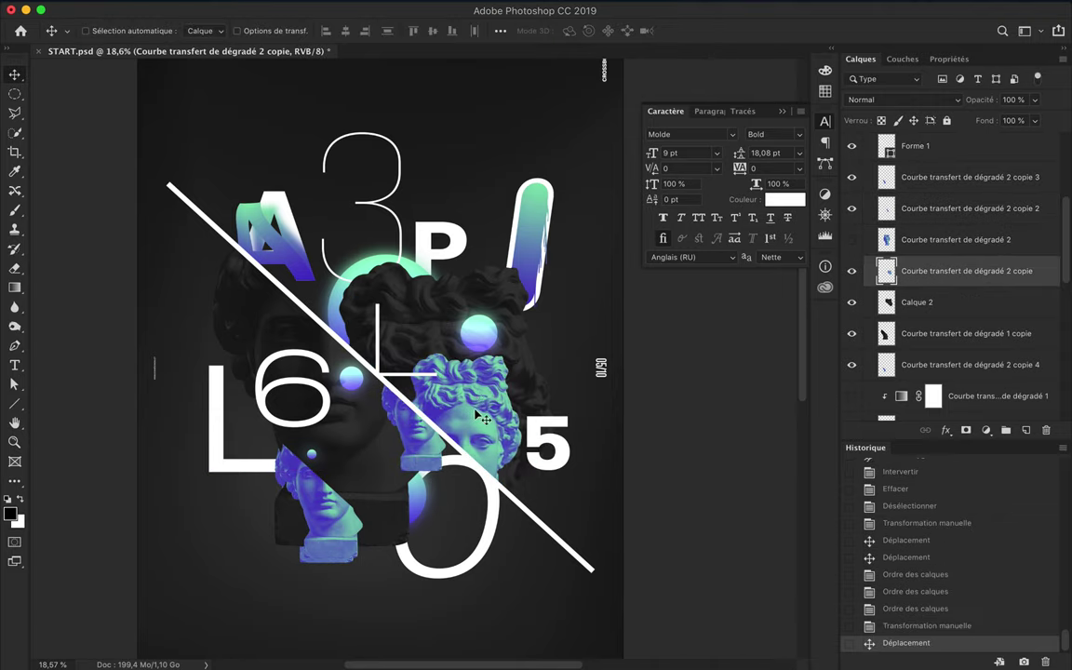
{"action": "scroll", "coordinate": [289, 385], "scroll_direction": "down", "scroll_amount": 2}
{"action": "scroll", "coordinate": [289, 385], "scroll_direction": "up", "scroll_amount": 2}
{"action": "key", "text": "ctrl+0"}
- Trace a triangle path along the diagonal down to the poster's bottom-left corner
{"action": "scroll", "coordinate": [934, 190], "scroll_direction": "up", "scroll_amount": 2}
{"action": "key", "text": "p"}
{"action": "left_click", "coordinate": [235, 205]}
{"action": "left_click", "coordinate": [588, 528]}
{"action": "left_click", "coordinate": [594, 532]}
{"action": "left_click", "coordinate": [244, 530]}
{"action": "left_click", "coordinate": [236, 205]}
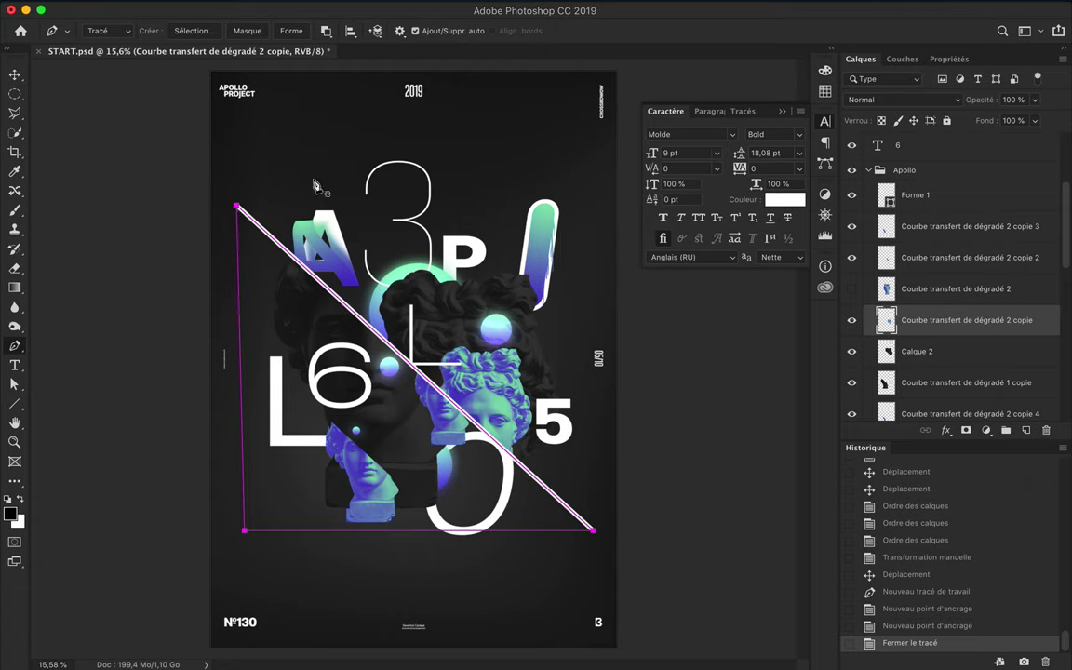
{"action": "key", "text": "a"}
{"action": "key", "text": "p"}
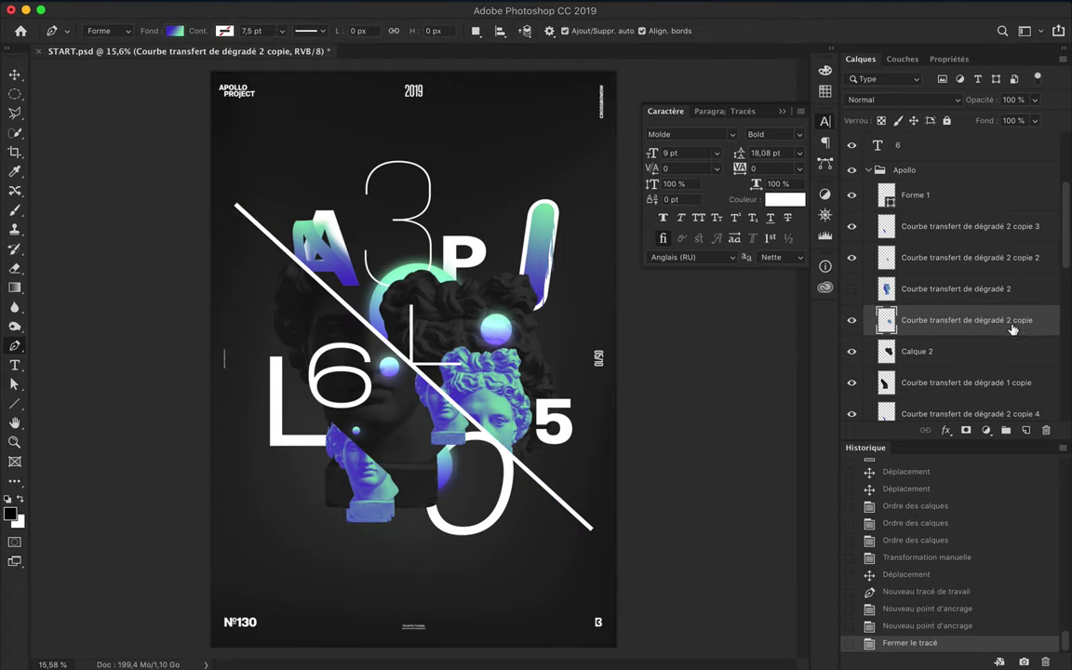
- Add a new empty layer and discard the first triangle path attempt
{"action": "left_click", "coordinate": [1026, 430]}
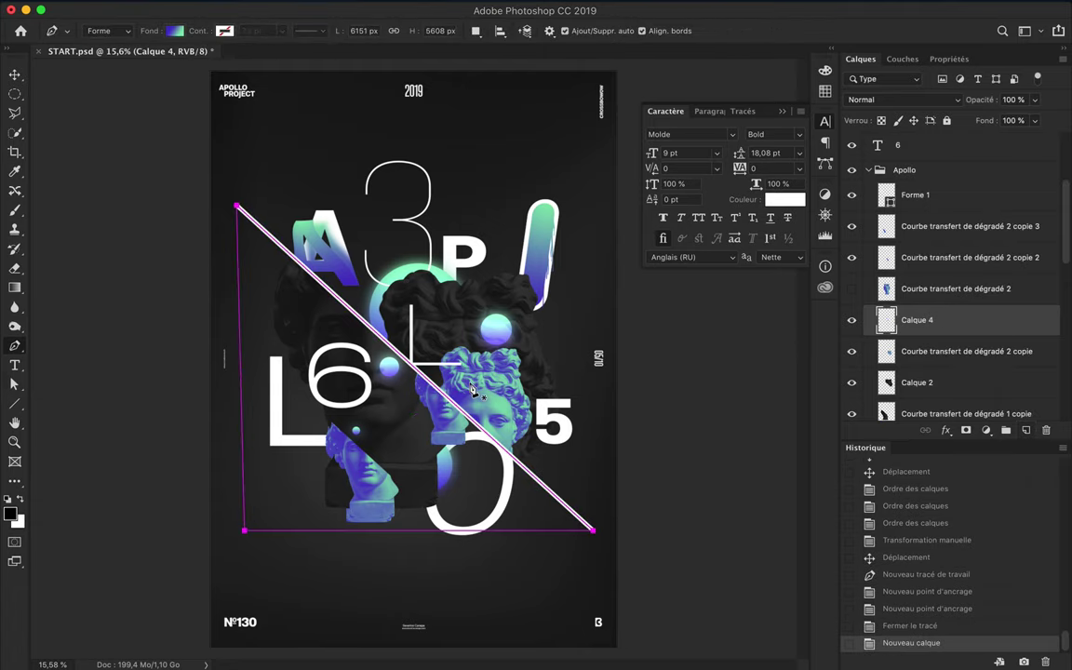
{"action": "key", "text": "a"}
{"action": "key", "text": "p"}
{"action": "key", "text": "v"}
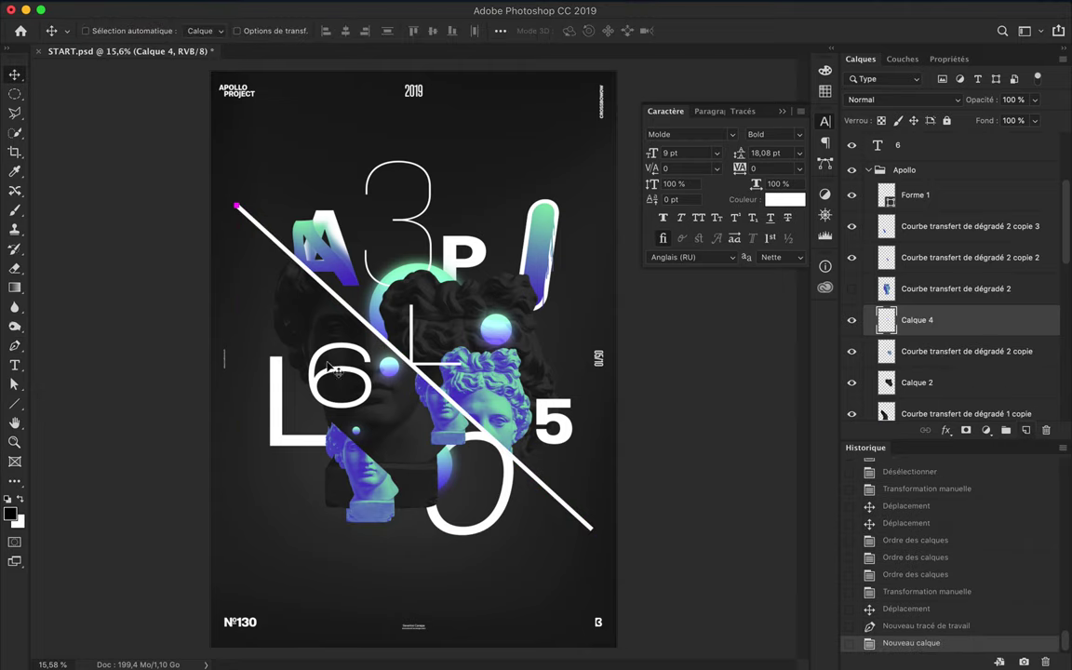
{"action": "key", "text": "p"}
{"action": "left_click", "coordinate": [593, 532]}
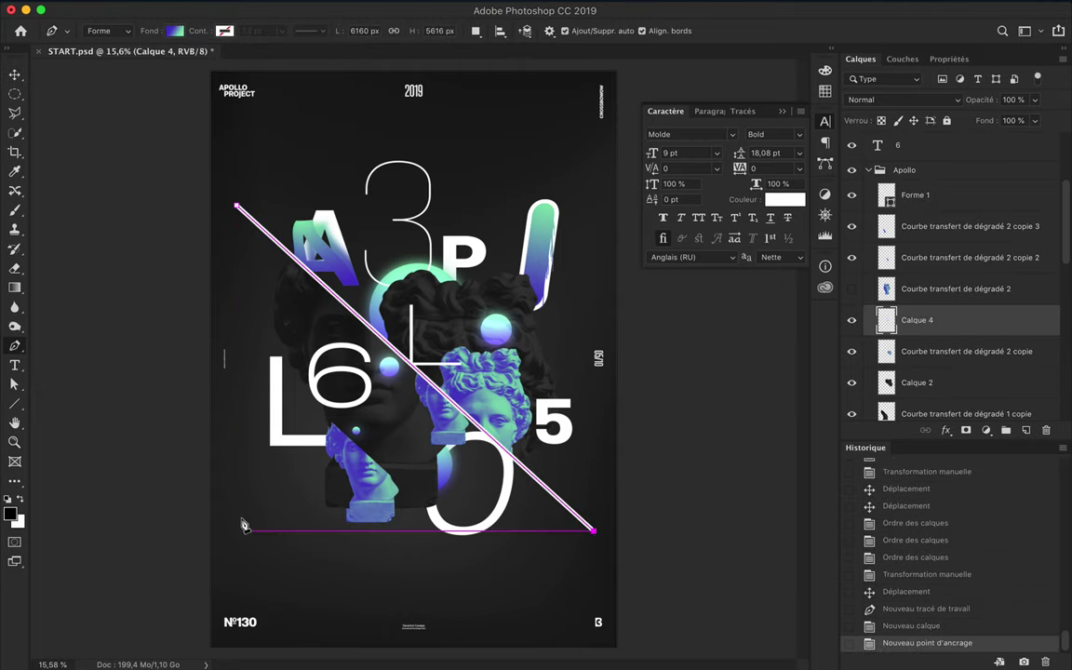
{"action": "left_click", "coordinate": [238, 208]}
{"action": "key", "text": "ctrl+z"}
- Redraw the triangle as a plain path and convert it into a selection
{"action": "left_click", "coordinate": [107, 31]}
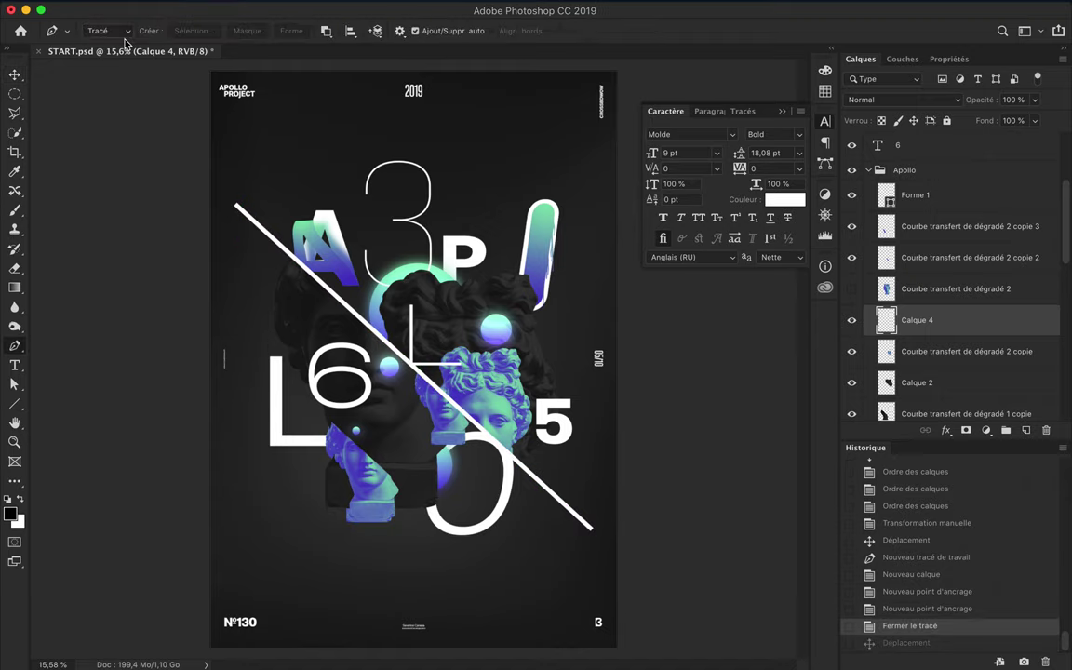
{"action": "left_click", "coordinate": [237, 203]}
{"action": "left_click", "coordinate": [593, 532]}
{"action": "left_click", "coordinate": [254, 531]}
{"action": "left_click", "coordinate": [237, 204]}
{"action": "left_click", "coordinate": [194, 31]}
{"action": "key", "text": "Return"}
- Fill the triangle selection with the gradient and move it to the bottom-left corner
{"action": "key", "text": "g"}
{"action": "key", "text": "ctrl+shift+i"}
{"action": "left_click_drag", "start_coordinate": [319, 462], "coordinate": [393, 337]}
{"action": "key", "text": "ctrl+z"}
{"action": "key", "text": "ctrl+shift+z"}
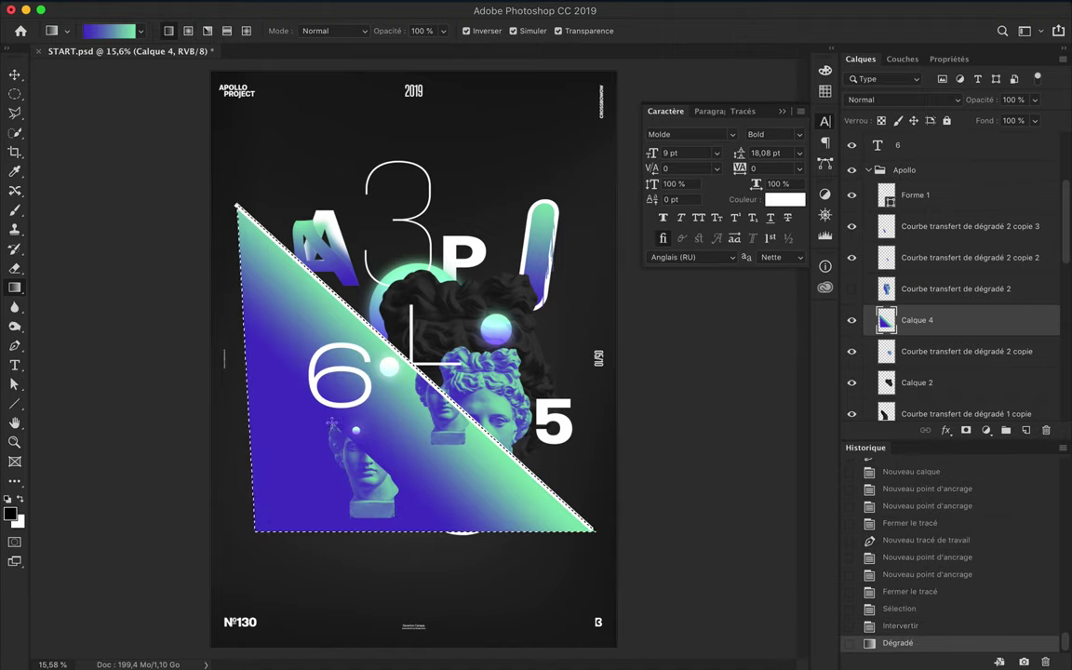
{"action": "key", "text": "ctrl+d"}
{"action": "key", "text": "v"}
{"action": "mouse_move", "coordinate": [431, 490]}
{"action": "left_mouse_down"}
{"action": "mouse_move", "coordinate": [288, 595]}
{"action": "mouse_move", "coordinate": [282, 573]}
{"action": "left_mouse_up"}
- Restore the triangle selection, refill it with the gradient, and duplicate the layer
{"action": "scroll", "coordinate": [316, 531], "scroll_direction": "down", "scroll_amount": 1}
{"action": "key", "text": "ctrl+shift+d"}
{"action": "key", "text": "g"}
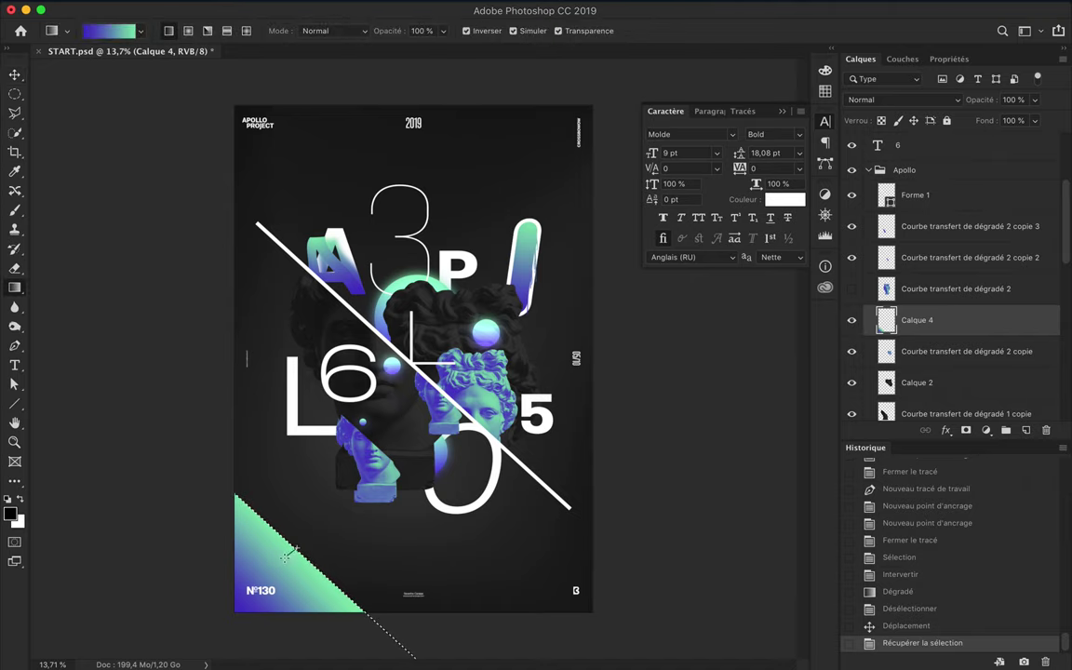
{"action": "left_click_drag", "start_coordinate": [235, 614], "coordinate": [236, 614]}
{"action": "left_click_drag", "start_coordinate": [296, 551], "coordinate": [238, 614]}
{"action": "key", "text": "v"}
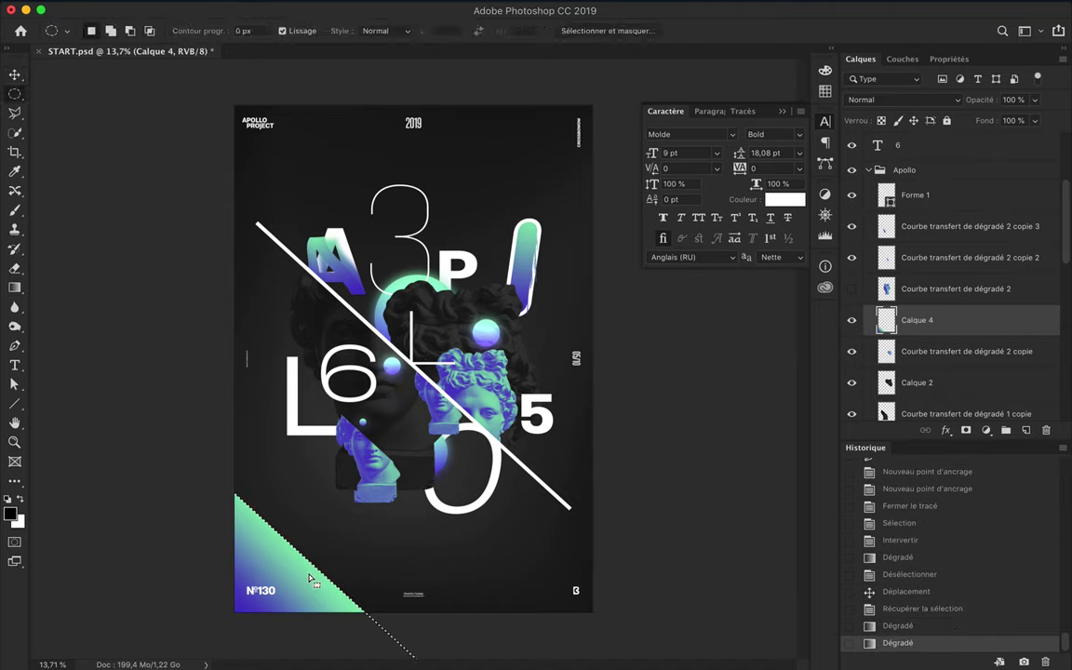
{"action": "key", "text": "ctrl+d"}
{"action": "left_click_drag", "start_coordinate": [929, 320], "coordinate": [940, 313]}
- Edit the gradient into a dark-to-transparent ramp for the restored triangle selection
{"action": "key", "text": "ctrl+shift+d"}
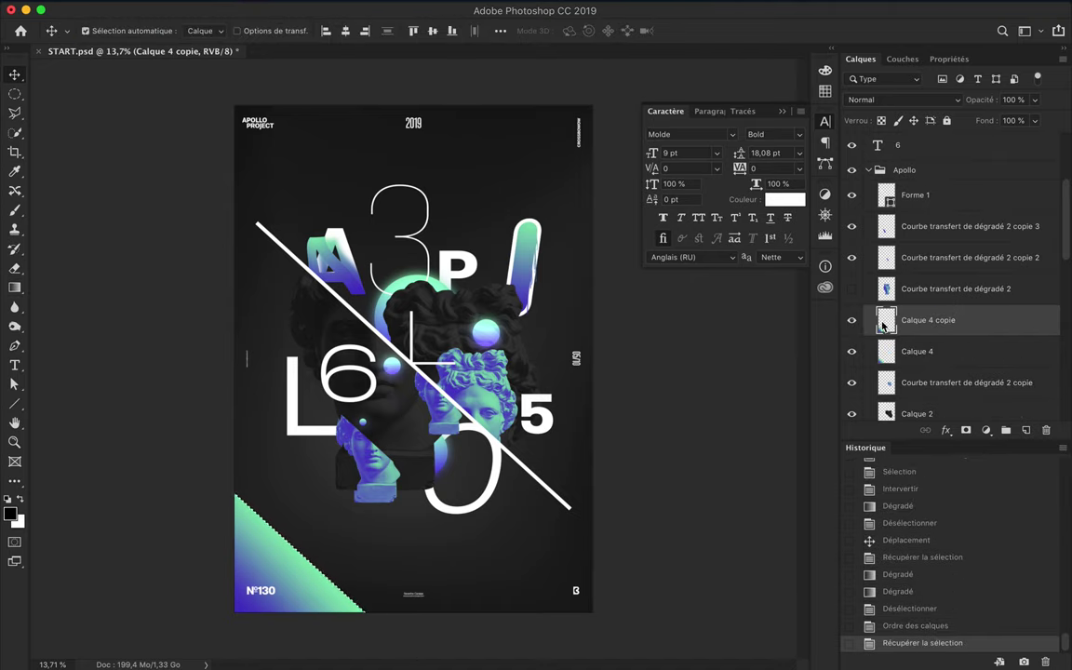
{"action": "key", "text": "g"}
{"action": "left_click", "coordinate": [103, 31]}
{"action": "left_click_drag", "start_coordinate": [1025, 330], "coordinate": [1025, 391]}
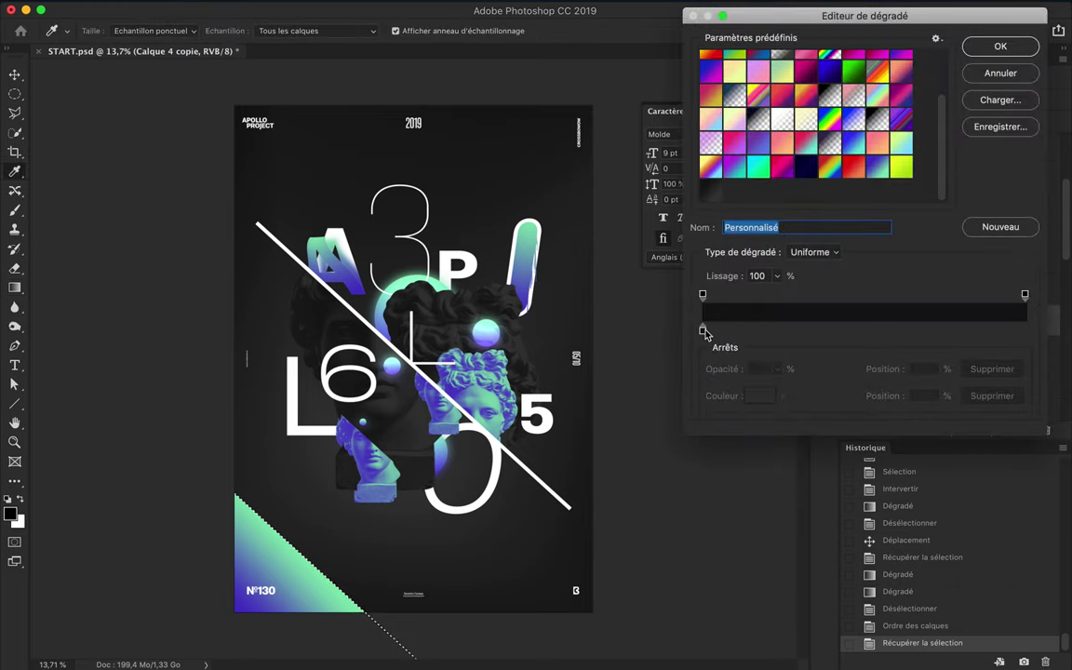
{"action": "left_click", "coordinate": [1025, 294]}
{"action": "left_click_drag", "start_coordinate": [778, 369], "coordinate": [752, 389]}
{"action": "left_click", "coordinate": [1000, 46]}
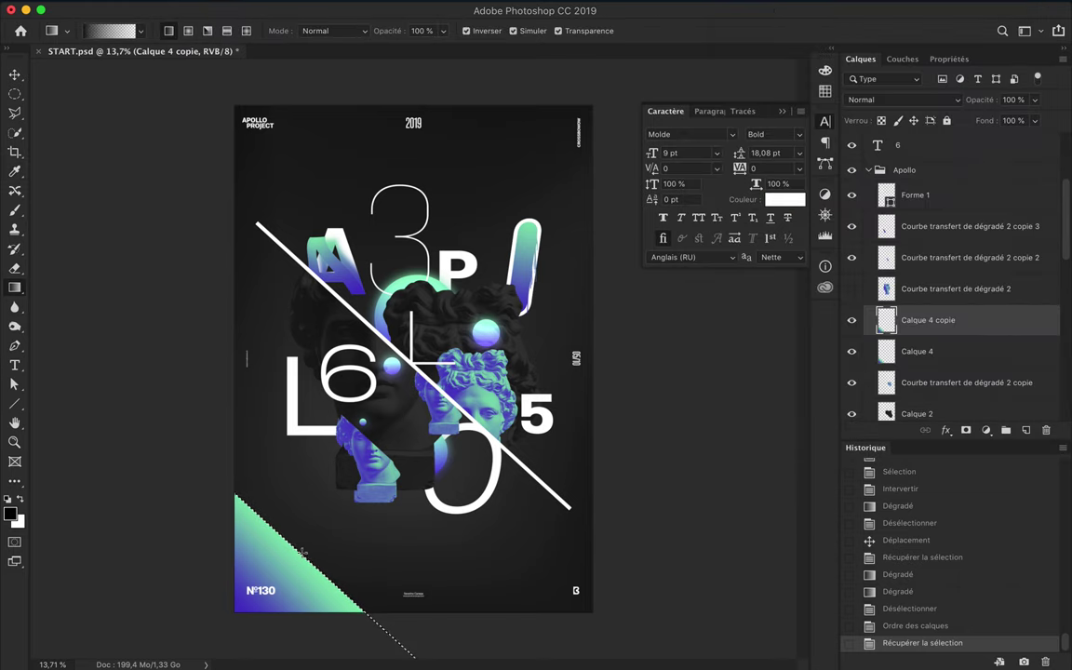
- Shade the triangle with the dark-to-transparent gradient and erase the selected area
{"action": "left_click_drag", "start_coordinate": [282, 568], "coordinate": [218, 451]}
{"action": "key", "text": "ctrl+shift+z"}
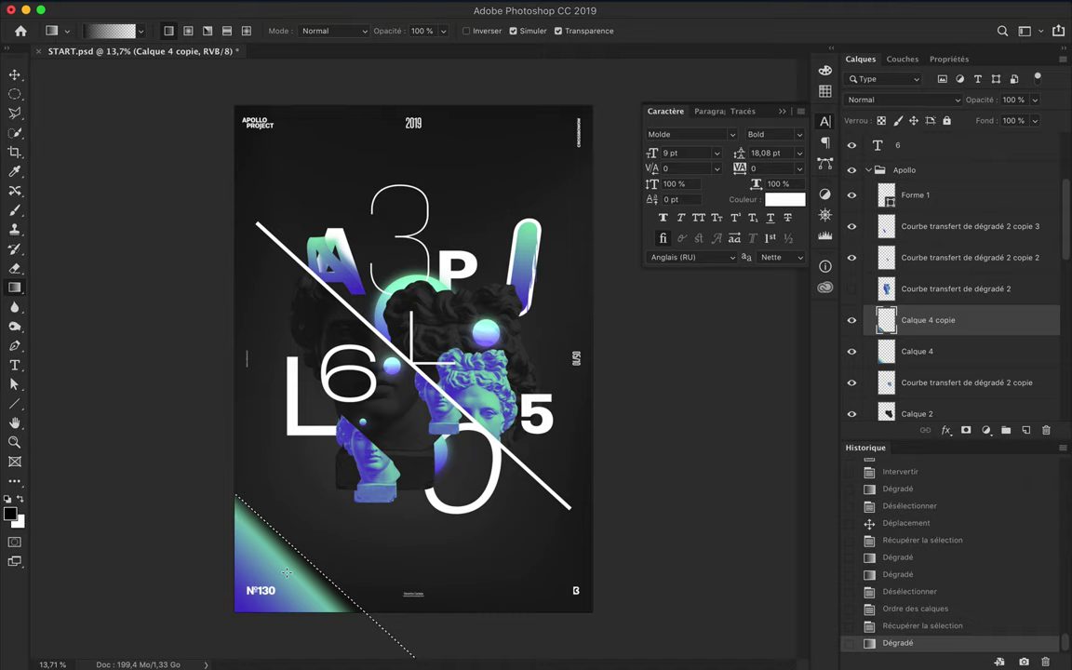
{"action": "key", "text": "v"}
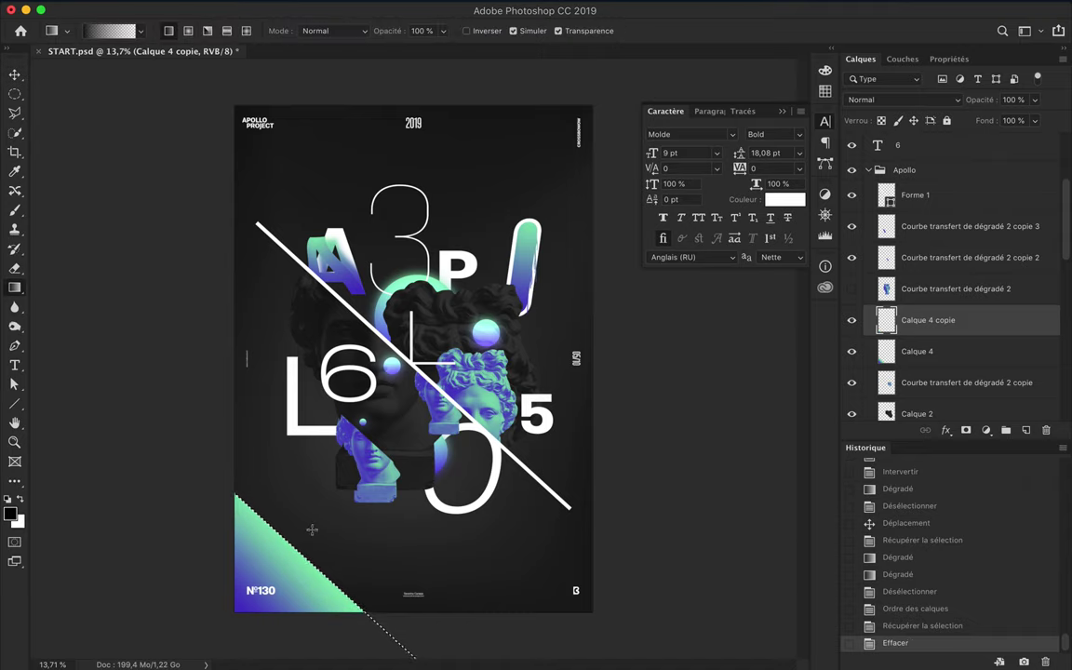
{"action": "key", "text": "Delete"}
{"action": "left_click", "coordinate": [901, 99]}
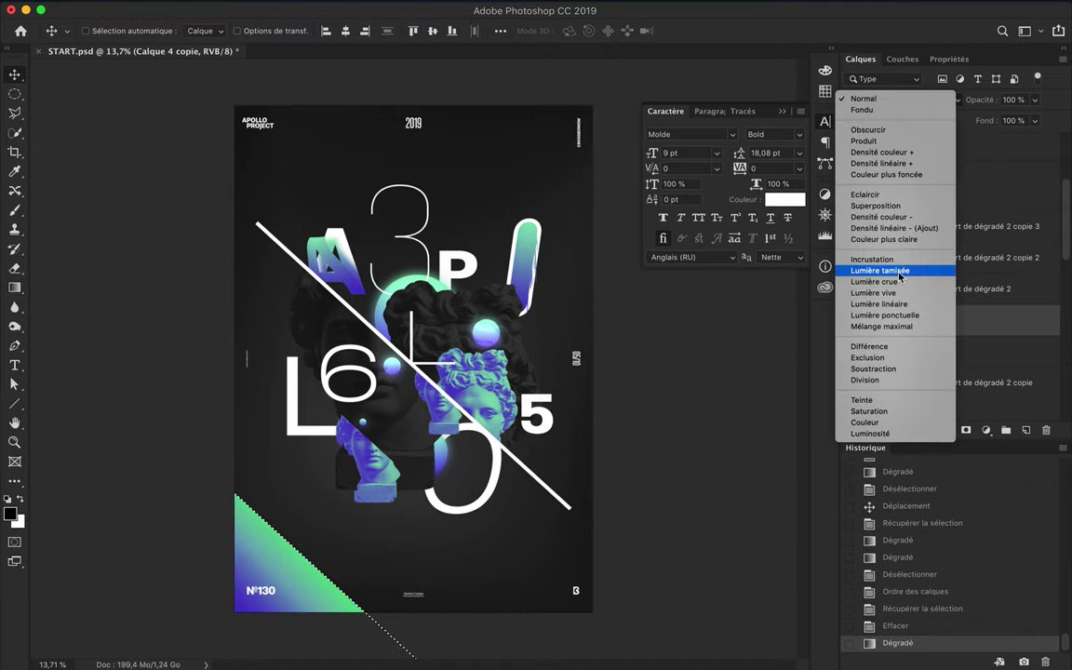
{"action": "key", "text": "Escape"}
- Redraw the gradient across the lower-left triangle
{"action": "scroll", "coordinate": [307, 507], "scroll_direction": "up", "scroll_amount": 5}
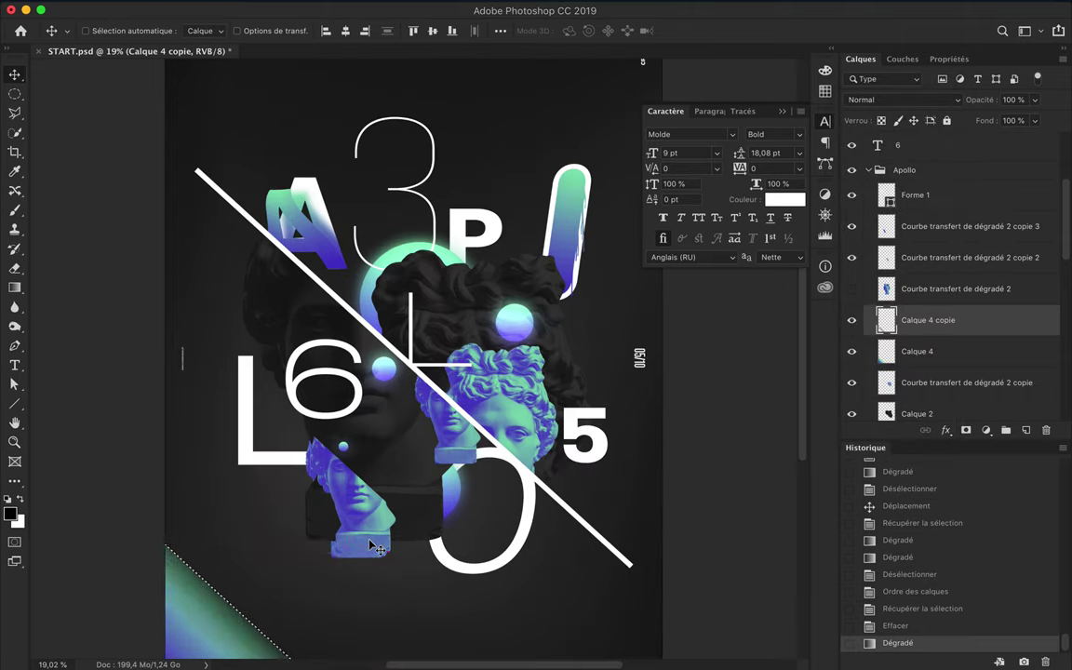
{"action": "key", "text": "g"}
{"action": "mouse_move", "coordinate": [284, 489]}
{"action": "left_mouse_down"}
{"action": "mouse_move", "coordinate": [293, 472]}
{"action": "mouse_move", "coordinate": [287, 510]}
{"action": "left_mouse_up"}
{"action": "key", "text": "v"}
{"action": "scroll", "coordinate": [353, 409], "scroll_direction": "down", "scroll_amount": 2}
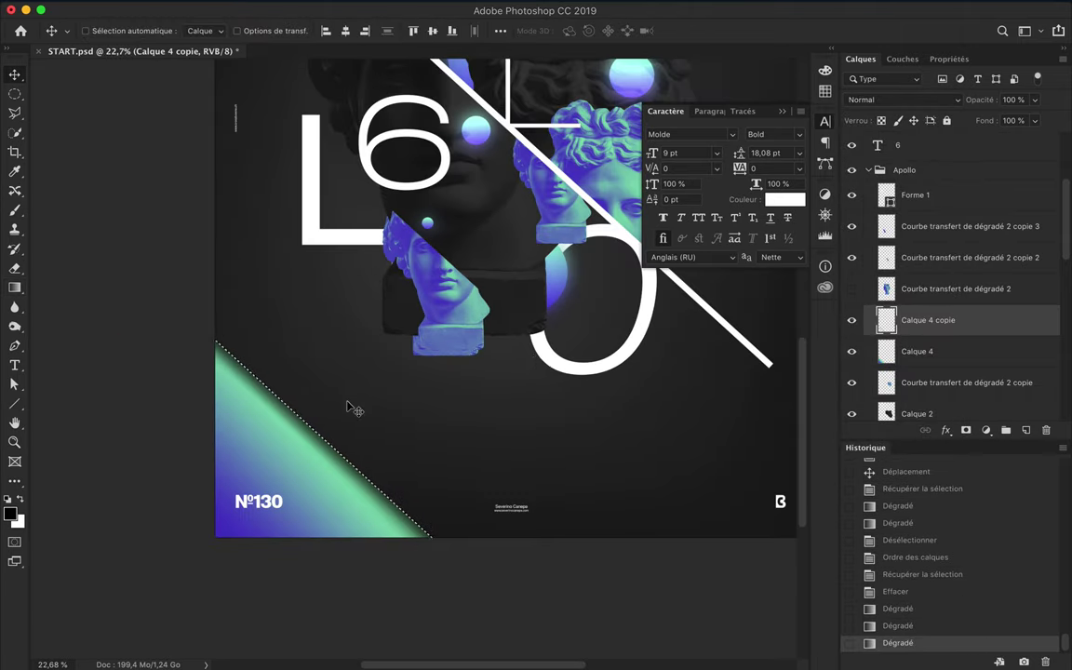
- Apply a Gaussian blur to the triangle, then undo the blur
{"action": "key", "text": "ctrl+f"}
{"action": "key", "text": "ctrl+f"}
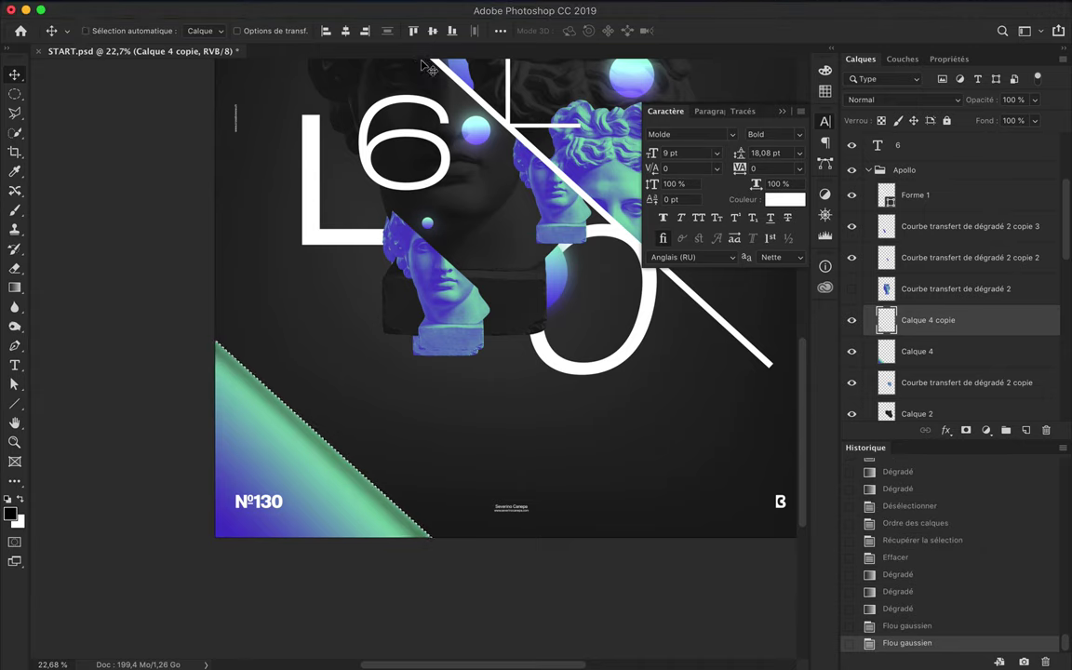
{"action": "key", "text": "ctrl+d"}
{"action": "left_click_drag", "start_coordinate": [311, 445], "coordinate": [316, 444]}
{"action": "key", "text": "ctrl+z"}
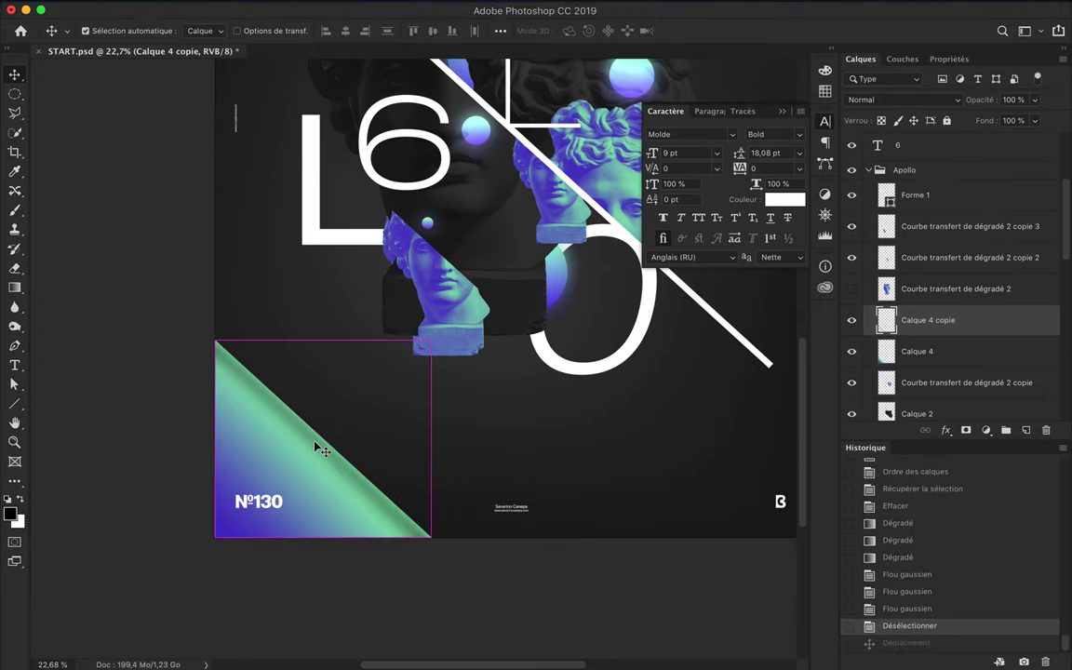
{"action": "key", "text": "ctrl+z"}
{"action": "key", "text": "ctrl+z"}
{"action": "key", "text": "ctrl+z"}
{"action": "key", "text": "ctrl+z"}
{"action": "key", "text": "ctrl+d"}
- Set the triangle layer to Darken (Obscurcir) blending and lower its fill opacity
{"action": "scroll", "coordinate": [359, 438], "scroll_direction": "up", "scroll_amount": 3}
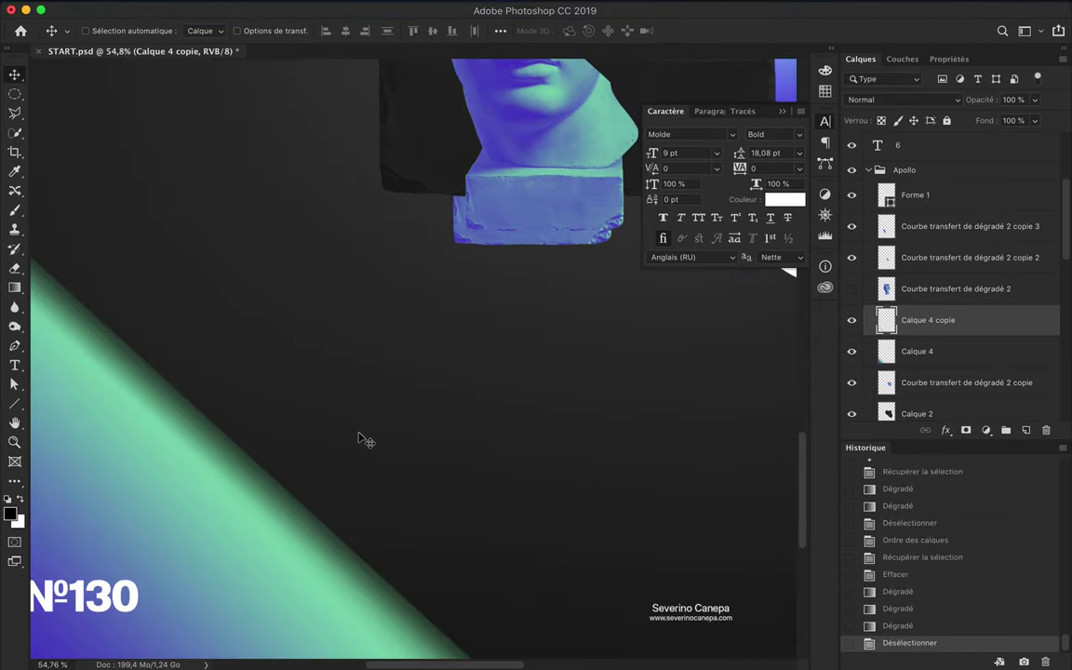
{"action": "left_click", "coordinate": [901, 99]}
{"action": "left_click", "coordinate": [867, 129]}
{"action": "key", "text": "ctrl+0"}
{"action": "left_click_drag", "start_coordinate": [1034, 120], "coordinate": [1011, 144]}
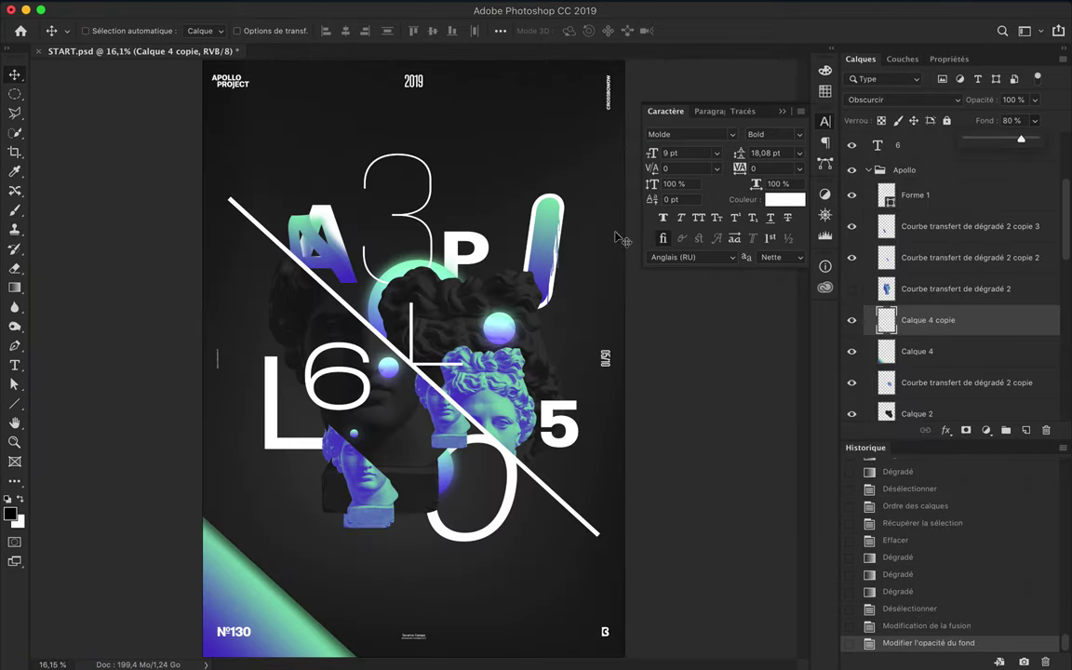
- Group both triangle layers into a group named 'Bottom Space'
{"action": "scroll", "coordinate": [284, 531], "scroll_direction": "up", "scroll_amount": 2}
{"action": "scroll", "coordinate": [287, 535], "scroll_direction": "down", "scroll_amount": 2}
{"action": "scroll", "coordinate": [289, 540], "scroll_direction": "down", "scroll_amount": 1}
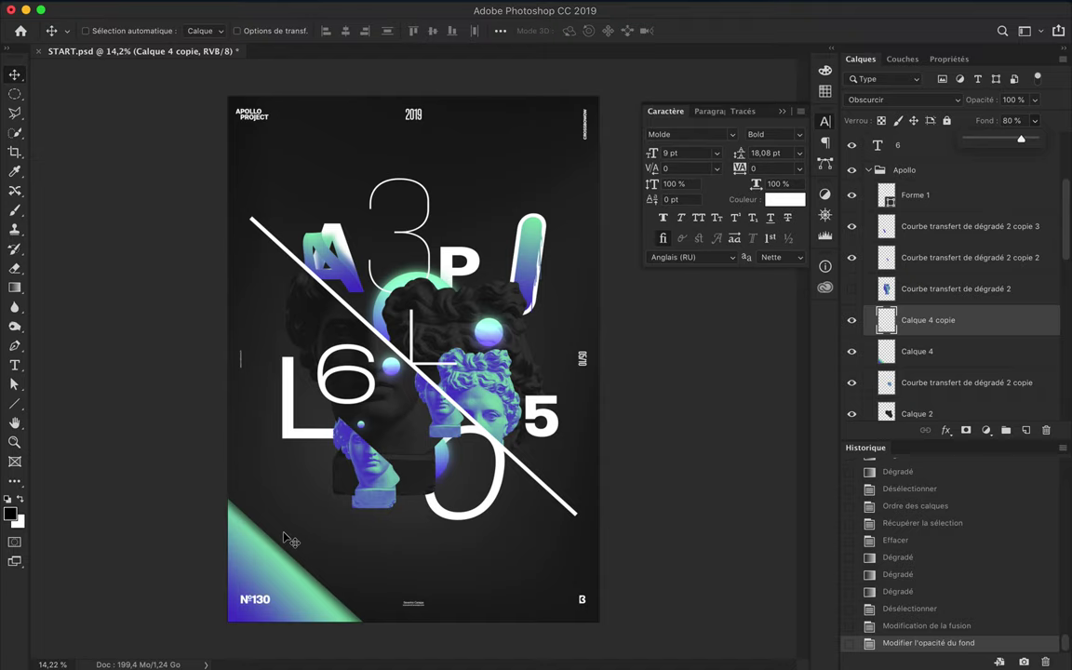
{"action": "left_click", "coordinate": [943, 351], "text": "shift"}
{"action": "key", "text": "ctrl+g"}
{"action": "double_click", "coordinate": [926, 320]}
{"action": "type", "text": "Bottom Space"}
{"action": "left_click_drag", "start_coordinate": [968, 313], "coordinate": [968, 314]}
- Duplicate and flip the group, then rotate both groups into the top-left and bottom-right corners
{"action": "key", "text": "ctrl+t"}
{"action": "left_click_drag", "start_coordinate": [419, 443], "coordinate": [632, 148]}
{"action": "key", "text": "Return"}
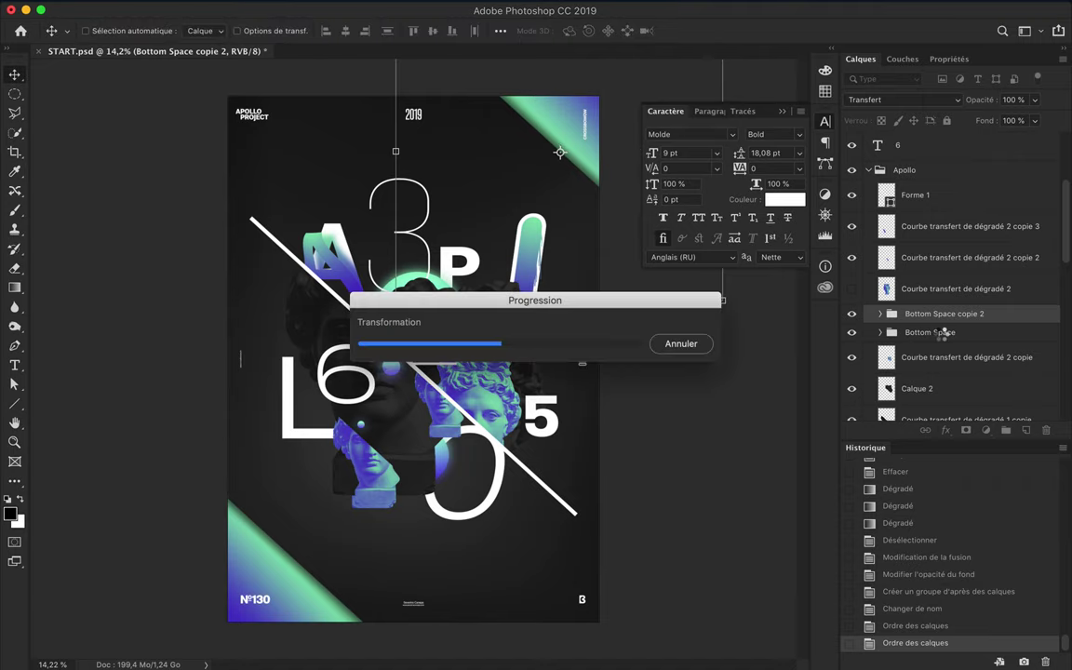
{"action": "left_click", "coordinate": [879, 332], "text": "shift"}
{"action": "key", "text": "ctrl+t"}
{"action": "left_click_drag", "start_coordinate": [424, 279], "coordinate": [423, 213]}
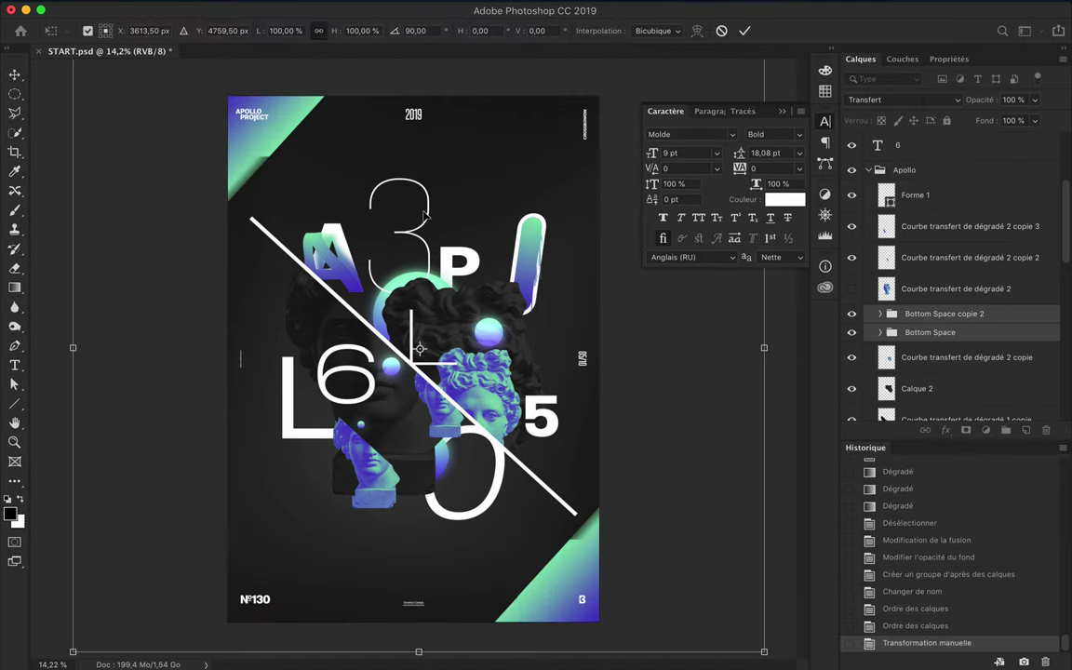
{"action": "key", "text": "Return"}
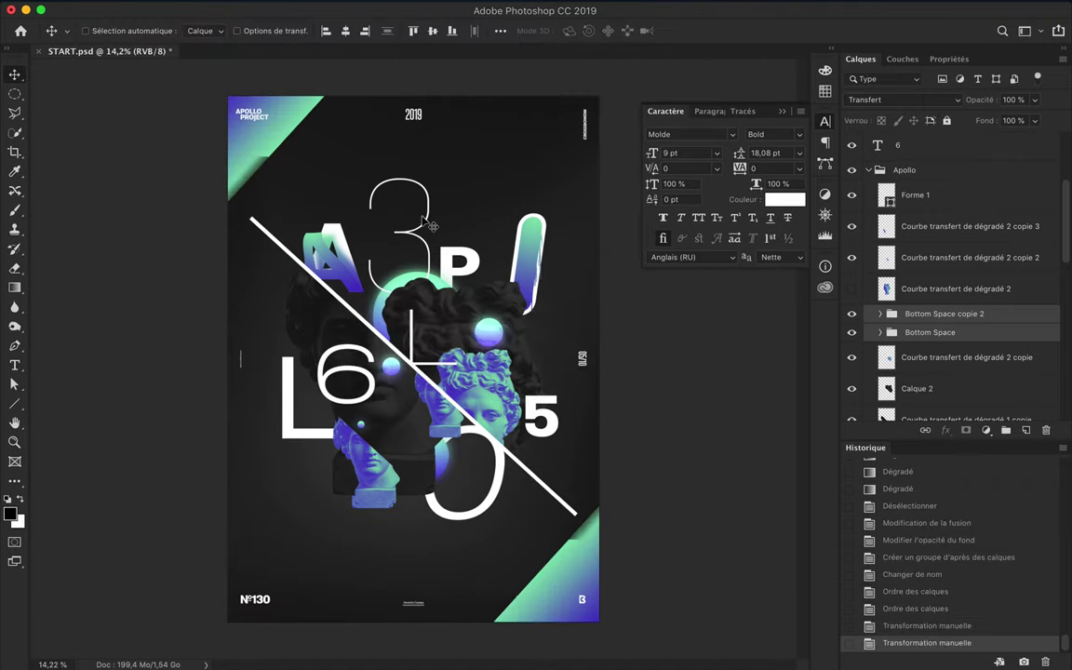
- Undo the rotation and duplicate the diagonal line, shortening the copy by editing its anchors
{"action": "key", "text": "ctrl+z"}
{"action": "scroll", "coordinate": [462, 213], "scroll_direction": "up", "scroll_amount": 3}
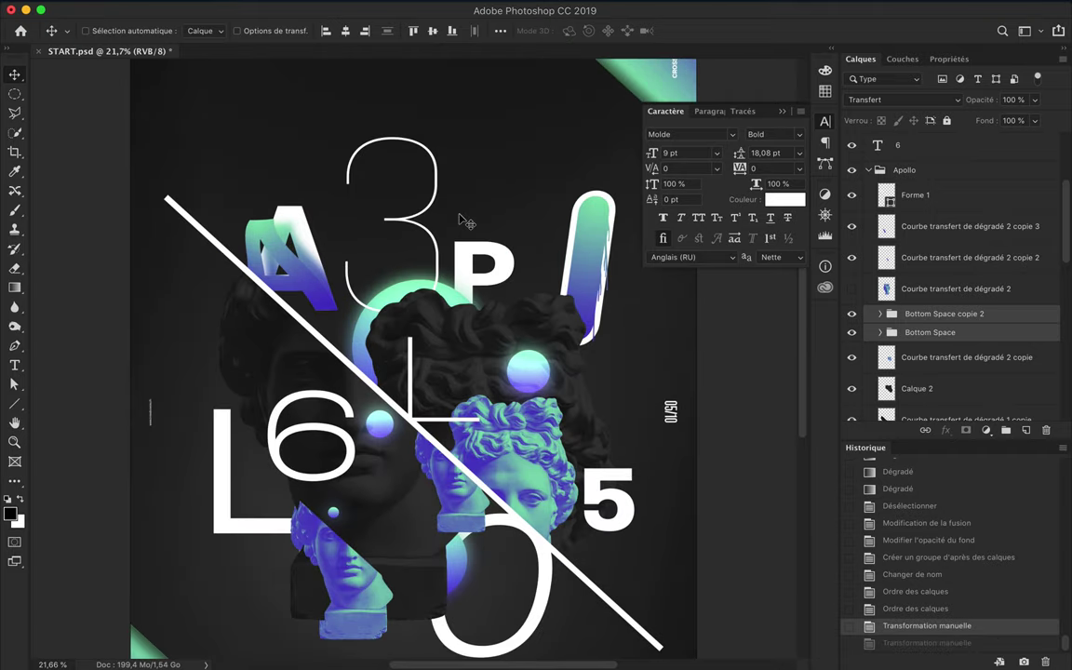
{"action": "scroll", "coordinate": [467, 222], "scroll_direction": "down", "scroll_amount": 2}
{"action": "left_click_drag", "start_coordinate": [265, 276], "coordinate": [293, 243]}
{"action": "key", "text": "a"}
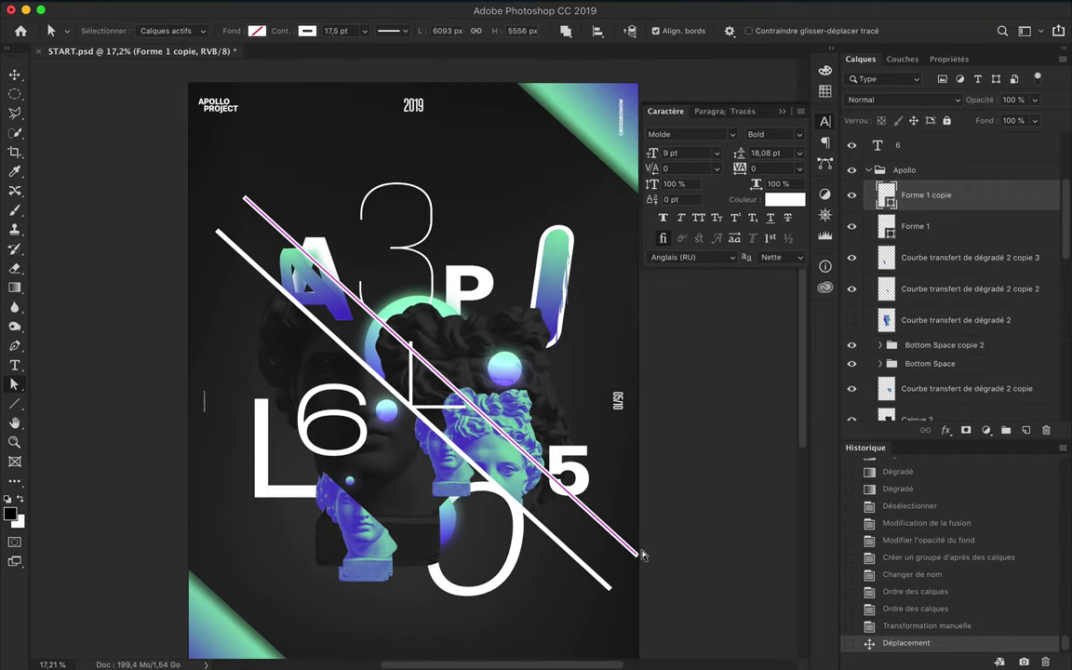
{"action": "left_click_drag", "start_coordinate": [411, 349], "coordinate": [516, 437]}
{"action": "key", "text": "Delete"}
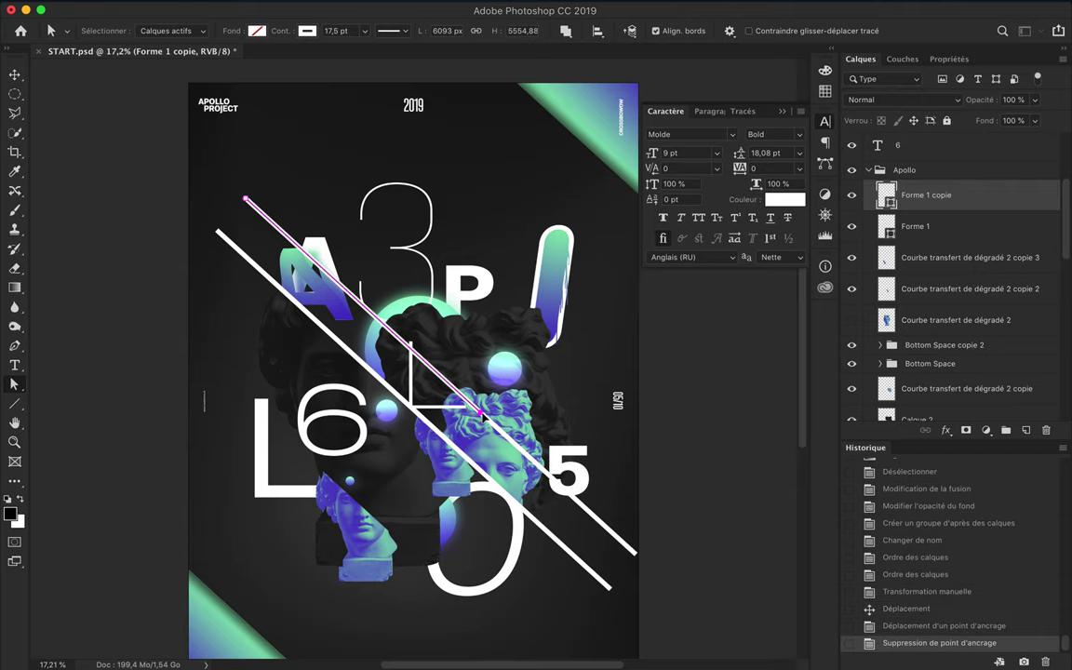
{"action": "left_click_drag", "start_coordinate": [481, 414], "coordinate": [477, 411]}
- Give the shortened line a 9,5 pt stroke and stack it between O copie and P
{"action": "key", "text": "v"}
{"action": "left_click_drag", "start_coordinate": [264, 206], "coordinate": [356, 233]}
{"action": "type", "text": "a9,5"}
{"action": "key", "text": "Return"}
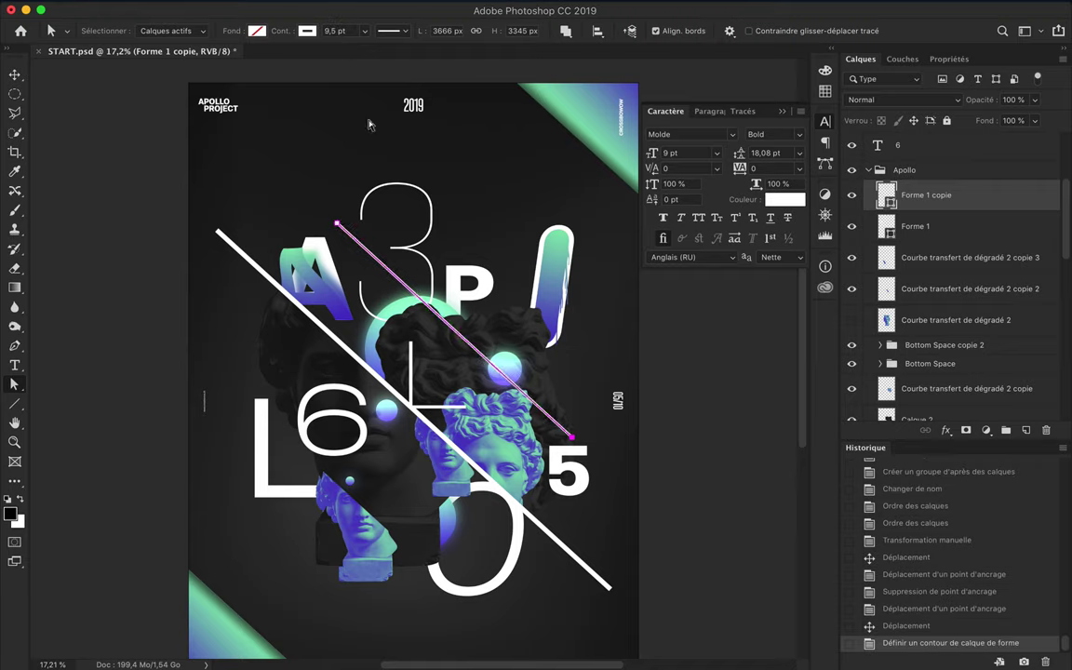
{"action": "left_click_drag", "start_coordinate": [926, 194], "coordinate": [894, 349]}
- Reposition the thin line and duplicate it into several parallel copies across the poster
{"action": "key", "text": "v"}
{"action": "left_click_drag", "start_coordinate": [335, 203], "coordinate": [389, 268]}
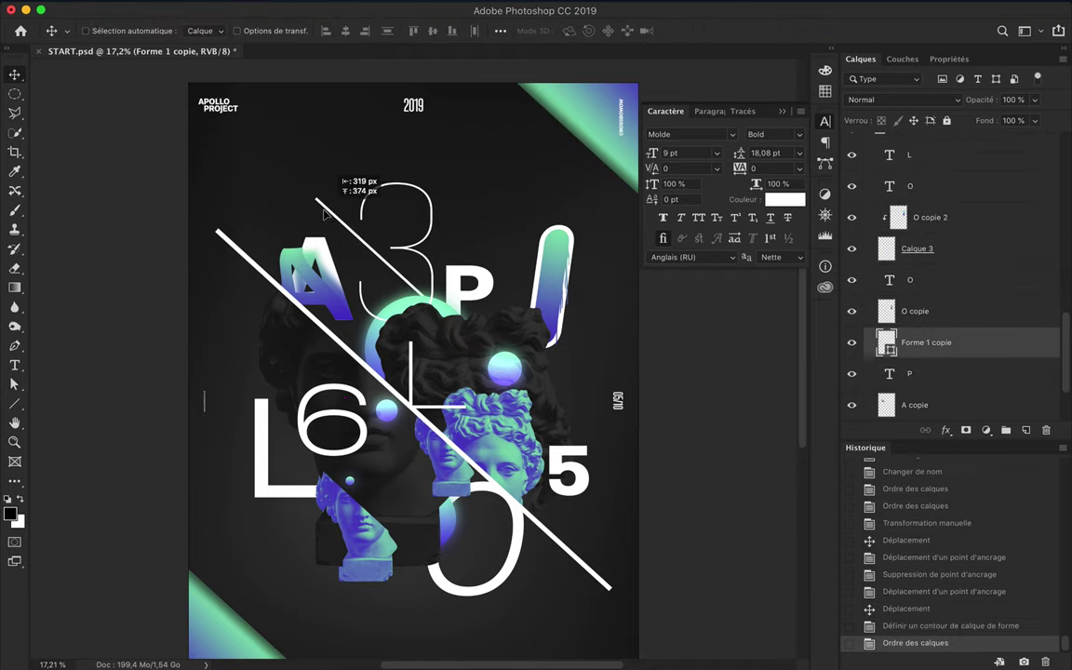
{"action": "left_click_drag", "start_coordinate": [279, 177], "coordinate": [279, 183]}
{"action": "key", "text": "a"}
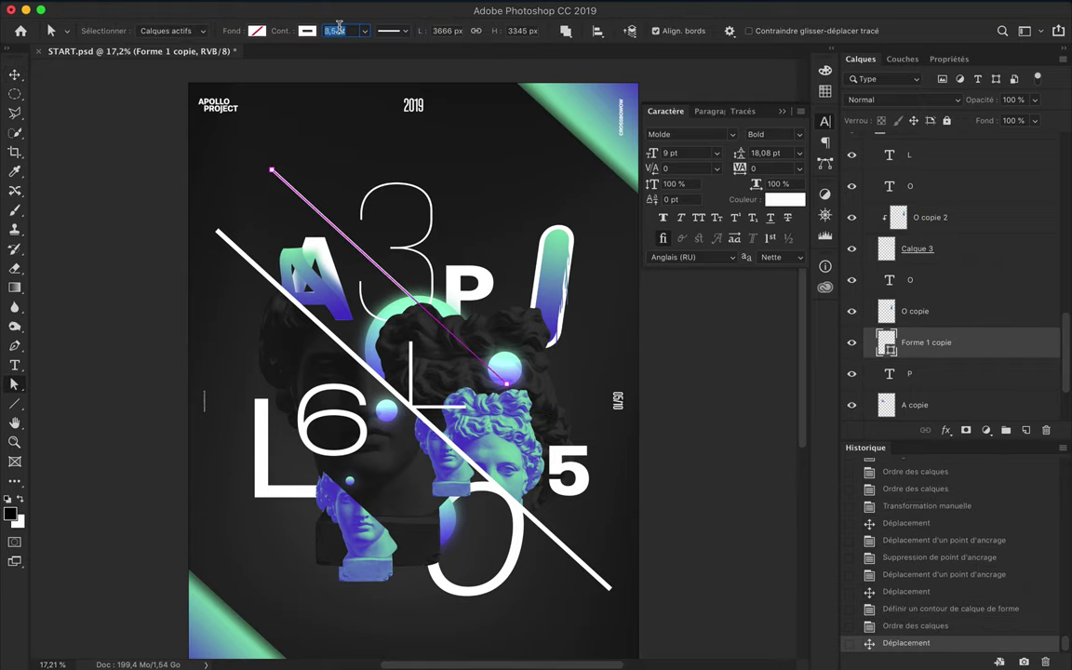
{"action": "key", "text": "v"}
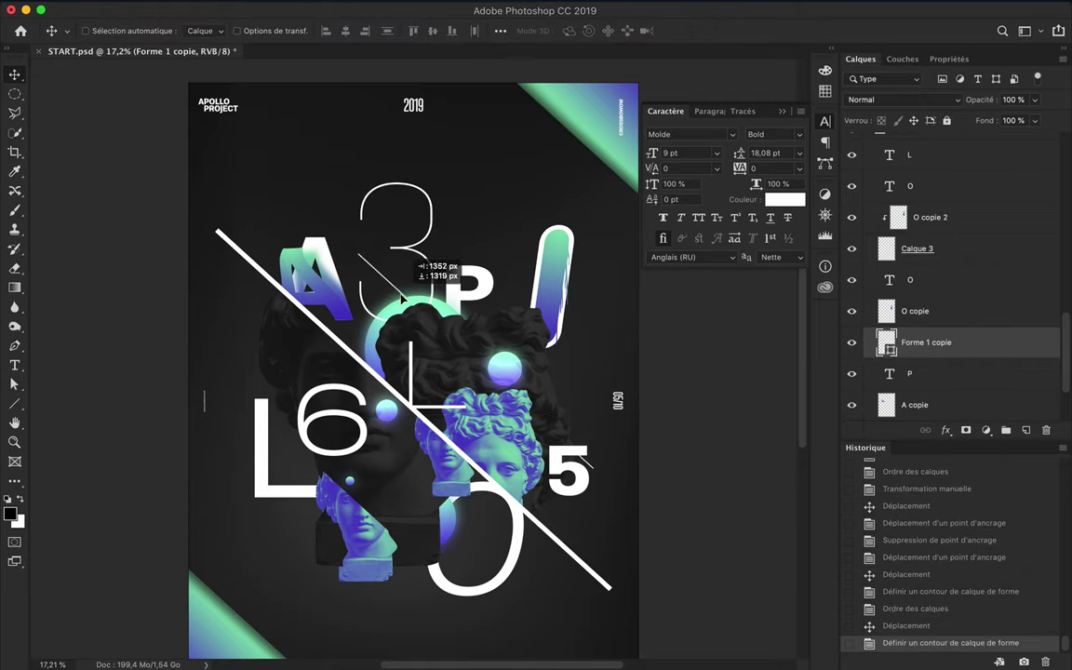
{"action": "left_click_drag", "start_coordinate": [409, 303], "coordinate": [264, 335]}
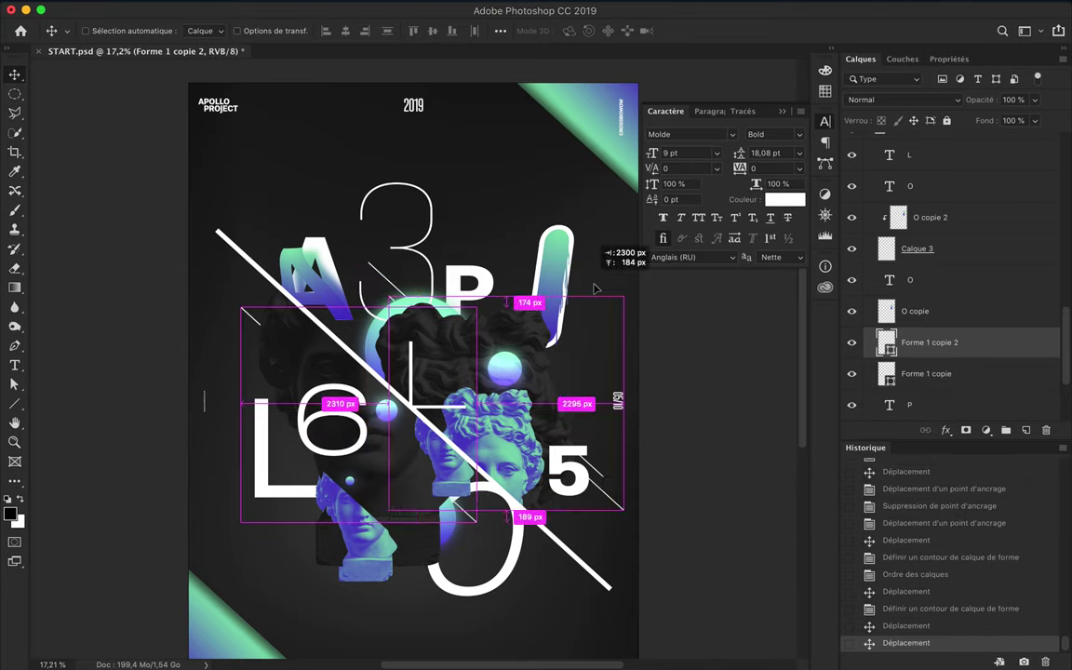
{"action": "left_click_drag", "start_coordinate": [396, 290], "coordinate": [634, 341]}
{"action": "mouse_move", "coordinate": [605, 470]}
{"action": "left_mouse_down"}
{"action": "mouse_move", "coordinate": [270, 347]}
{"action": "mouse_move", "coordinate": [223, 280]}
{"action": "left_mouse_up"}
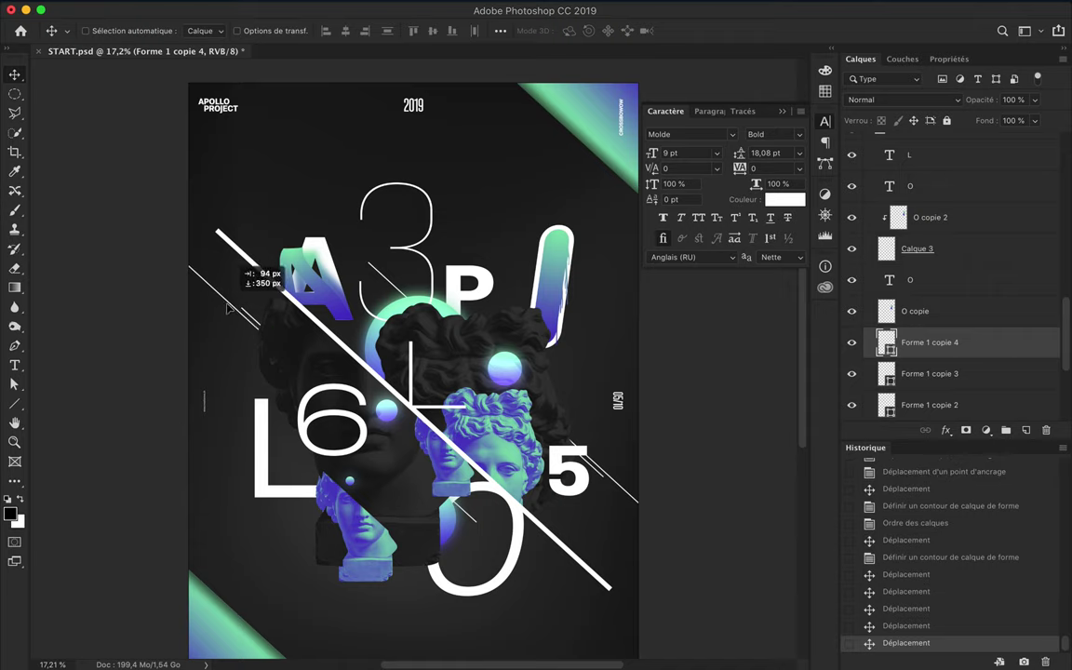
{"action": "left_click", "coordinate": [326, 328], "text": "ctrl"}
- Copy the main line downward and trim it into a short bar across the 6
{"action": "left_click_drag", "start_coordinate": [326, 328], "coordinate": [320, 404]}
{"action": "key", "text": "a"}
{"action": "left_click_drag", "start_coordinate": [213, 304], "coordinate": [235, 321]}
{"action": "key", "text": "BackSpace"}
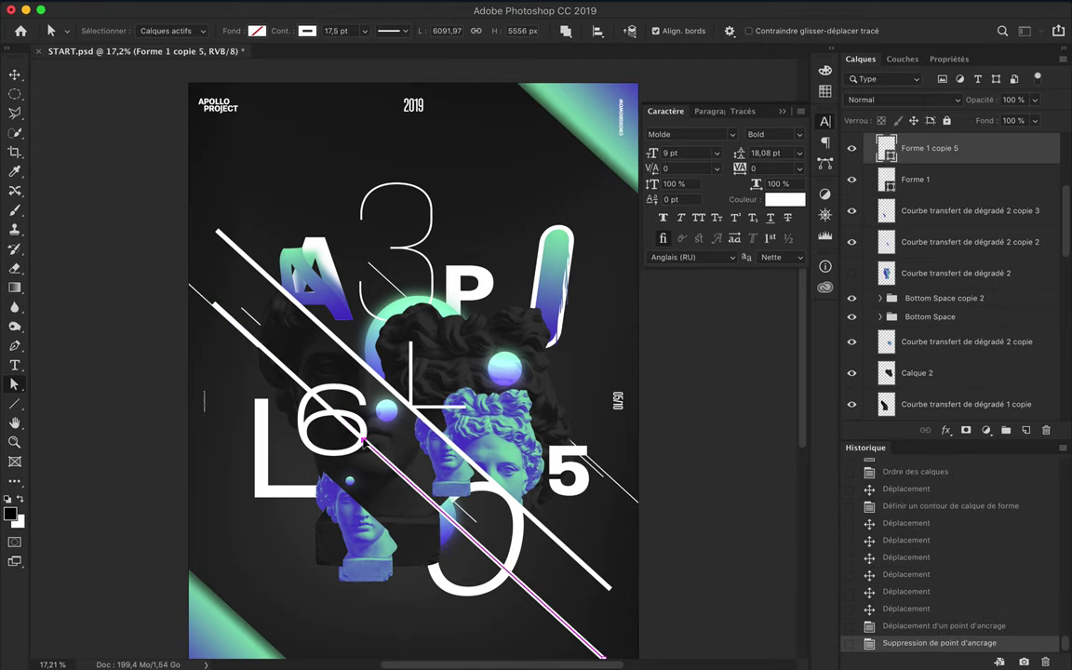
{"action": "scroll", "coordinate": [492, 468], "scroll_direction": "down", "scroll_amount": 5}
{"action": "left_click_drag", "start_coordinate": [558, 484], "coordinate": [592, 506]}
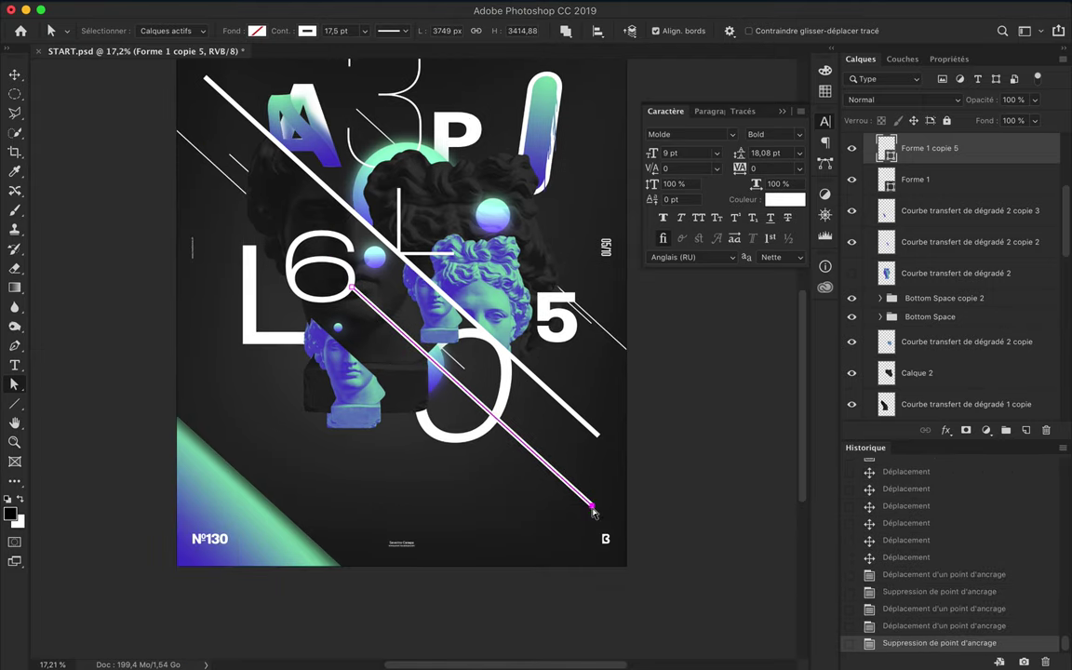
{"action": "left_click_drag", "start_coordinate": [408, 343], "coordinate": [409, 344]}
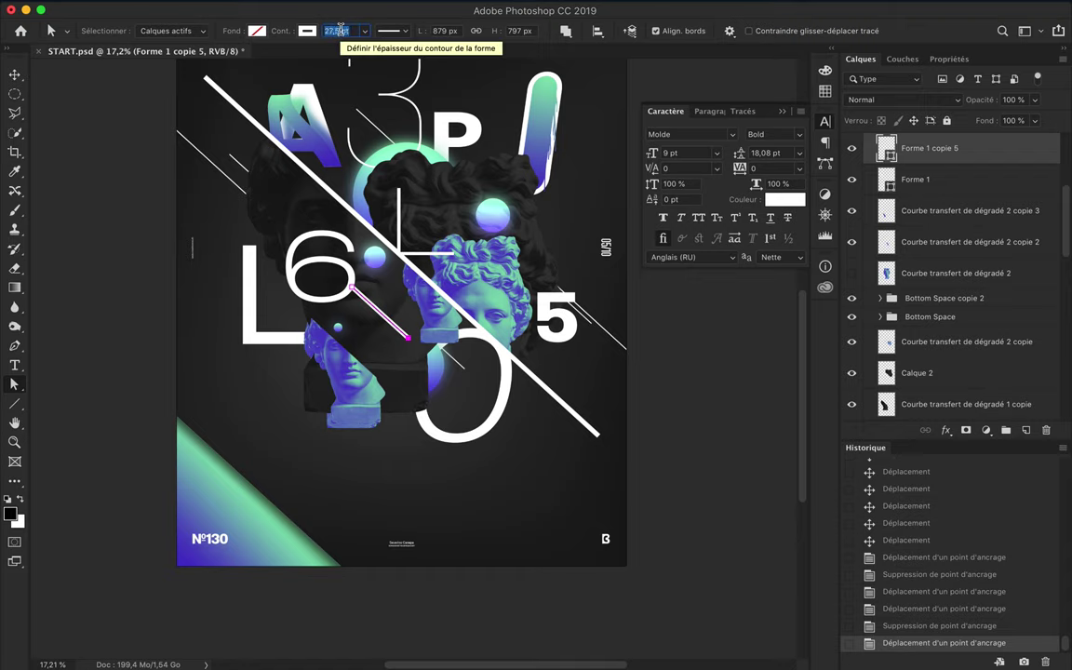
- Thicken the short bar's stroke and move it down-right
{"action": "key", "text": "v"}
{"action": "key", "text": "a"}
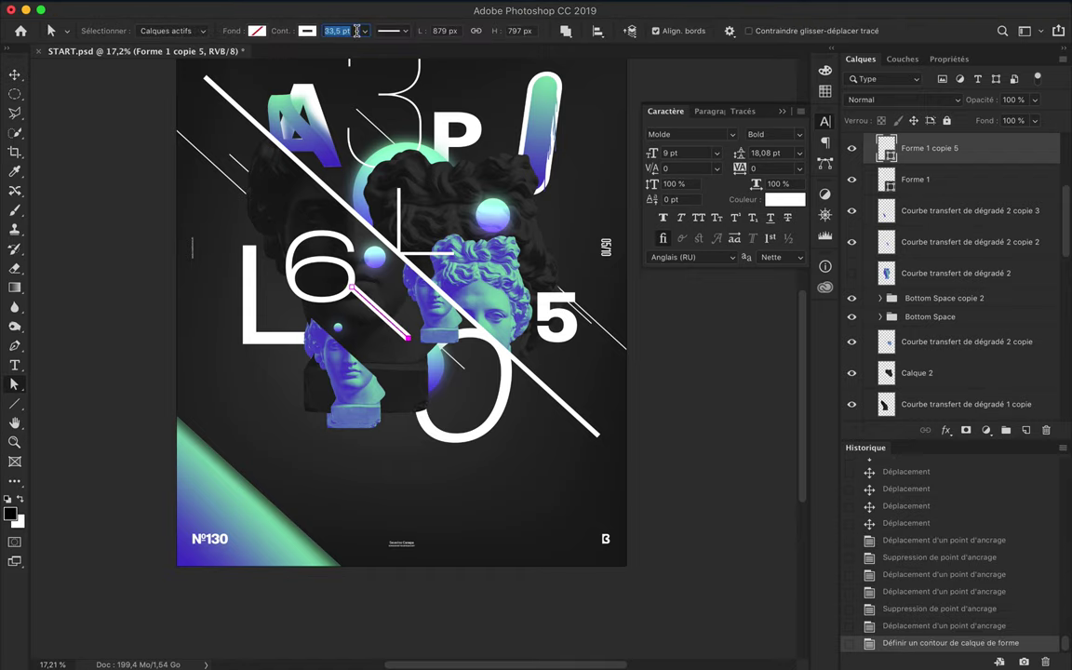
{"action": "scroll", "coordinate": [410, 340], "scroll_direction": "up", "scroll_amount": 3}
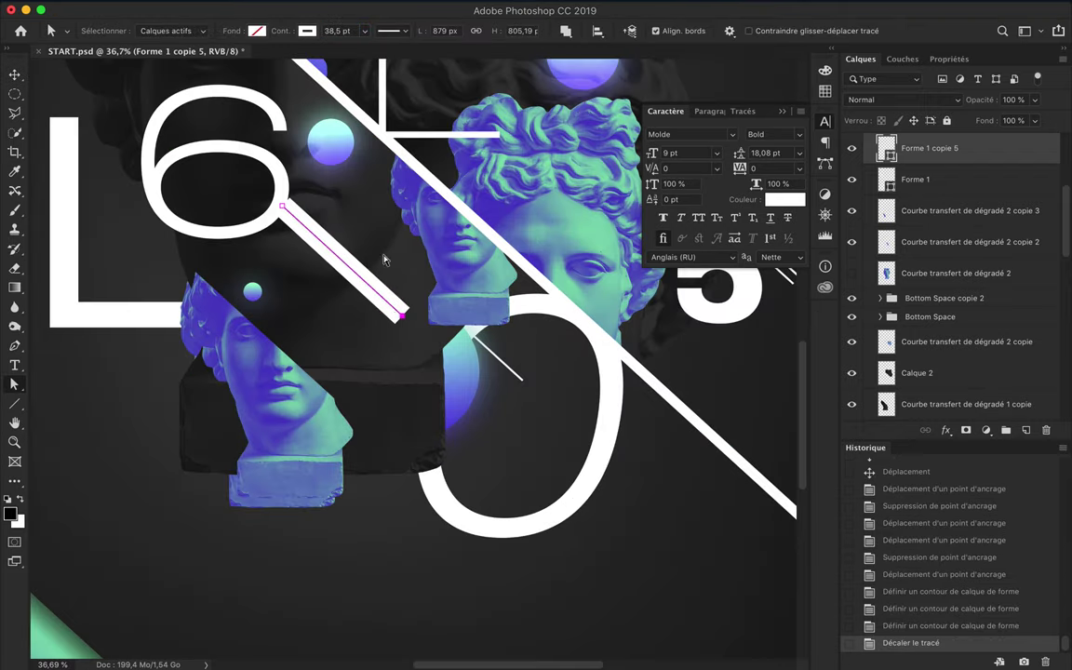
{"action": "key", "text": "v"}
{"action": "left_click", "coordinate": [963, 626]}
{"action": "scroll", "coordinate": [355, 278], "scroll_direction": "down", "scroll_amount": 3}
{"action": "mouse_move", "coordinate": [372, 316]}
{"action": "left_mouse_down"}
{"action": "mouse_move", "coordinate": [475, 488]}
{"action": "mouse_move", "coordinate": [400, 456]}
{"action": "left_mouse_up"}
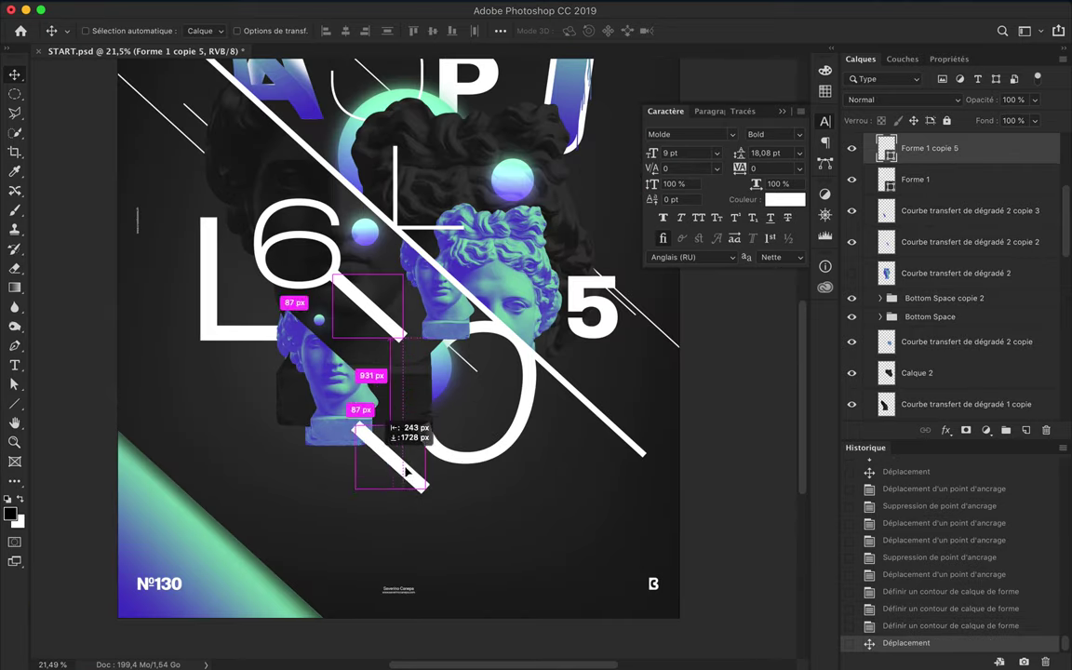
- Duplicate the thick bar lower, move Forme 1 copie 6 above Calque 1, and add another copy
{"action": "mouse_move", "coordinate": [383, 322]}
{"action": "left_mouse_down"}
{"action": "mouse_move", "coordinate": [396, 464]}
{"action": "mouse_move", "coordinate": [392, 448]}
{"action": "left_mouse_up"}
{"action": "left_click_drag", "start_coordinate": [929, 148], "coordinate": [929, 373]}
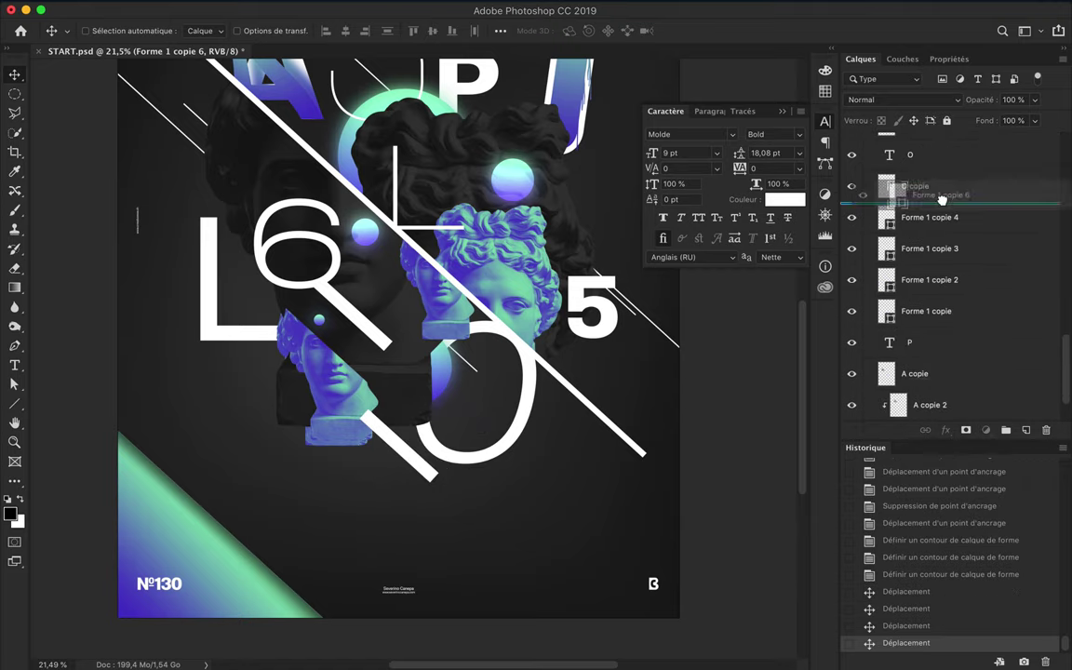
{"action": "left_click_drag", "start_coordinate": [405, 459], "coordinate": [409, 431]}
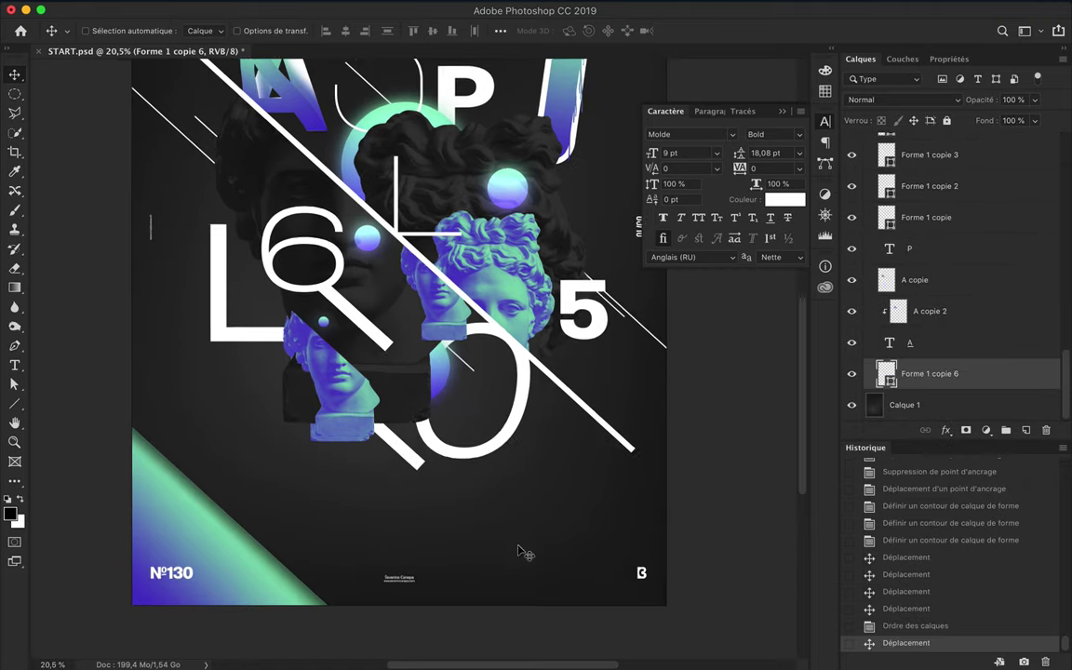
{"action": "scroll", "coordinate": [522, 549], "scroll_direction": "up", "scroll_amount": 5}
{"action": "left_click_drag", "start_coordinate": [391, 624], "coordinate": [377, 373]}
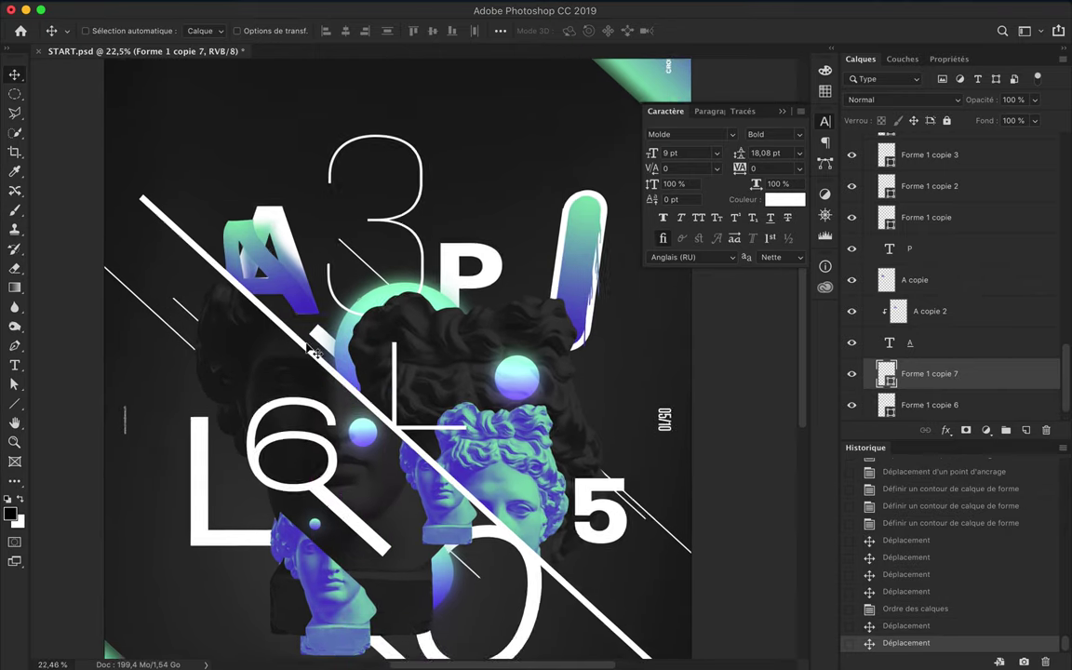
- Reshape the white bar onto the long diagonal, reposition it, and delete an unneeded bar layer
{"action": "scroll", "coordinate": [322, 330], "scroll_direction": "up", "scroll_amount": 6}
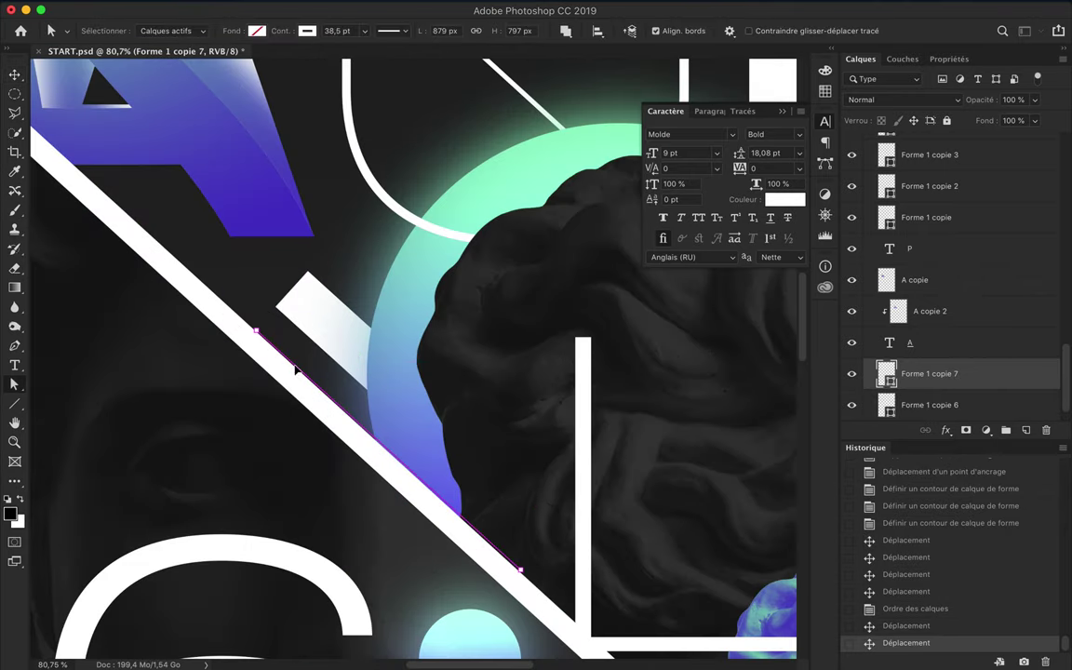
{"action": "left_click_drag", "start_coordinate": [295, 371], "coordinate": [485, 467]}
{"action": "left_click_drag", "start_coordinate": [522, 572], "coordinate": [521, 574]}
{"action": "key", "text": "v"}
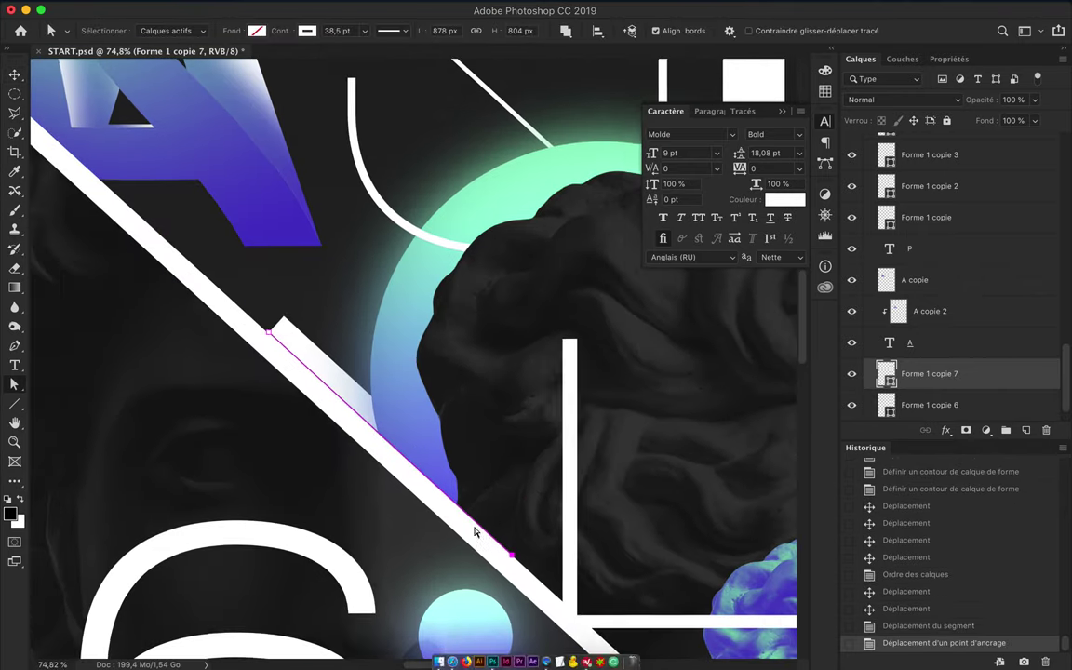
{"action": "scroll", "coordinate": [515, 435], "scroll_direction": "down", "scroll_amount": 5}
{"action": "left_click_drag", "start_coordinate": [478, 337], "coordinate": [494, 586]}
{"action": "key", "text": "Delete"}
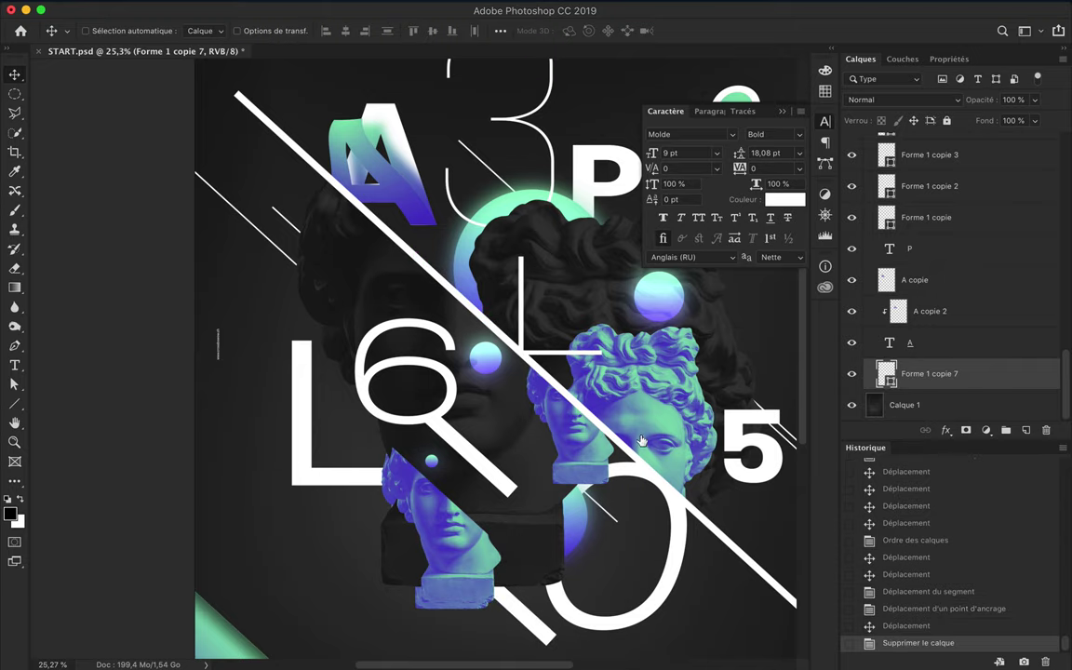
- Place a bar copy beside the head near the upper bust and restack its layer
{"action": "left_click_drag", "start_coordinate": [518, 615], "coordinate": [419, 419]}
{"action": "key", "text": "Delete"}
{"action": "left_click_drag", "start_coordinate": [523, 615], "coordinate": [494, 300]}
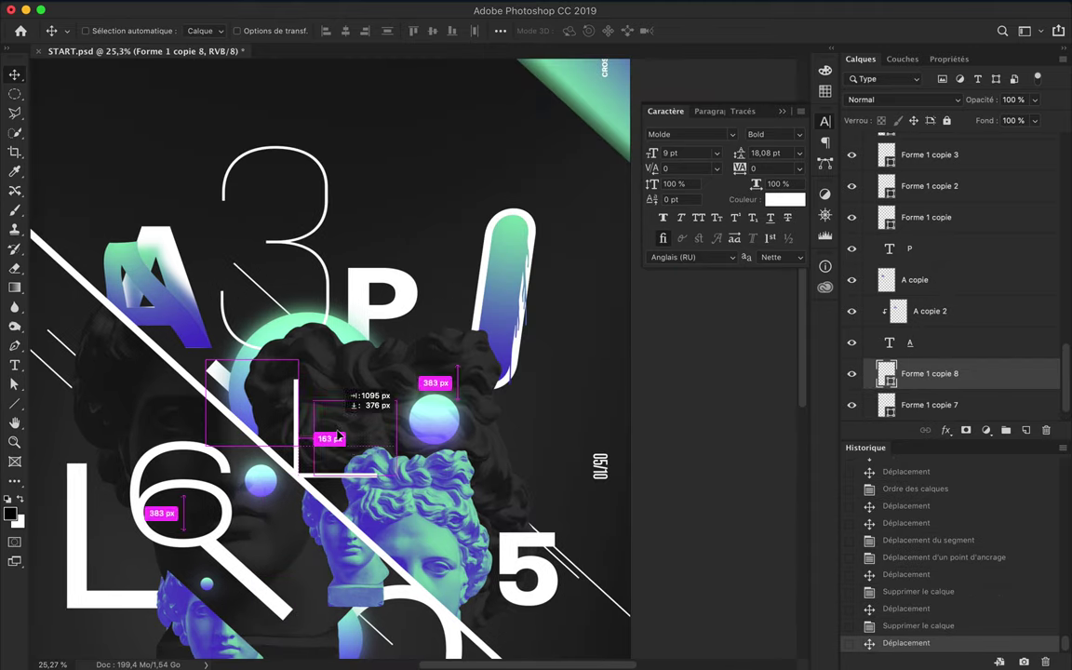
{"action": "left_click_drag", "start_coordinate": [232, 531], "coordinate": [385, 413]}
{"action": "left_click_drag", "start_coordinate": [929, 354], "coordinate": [918, 198]}
{"action": "left_click", "coordinate": [359, 430], "text": "ctrl"}
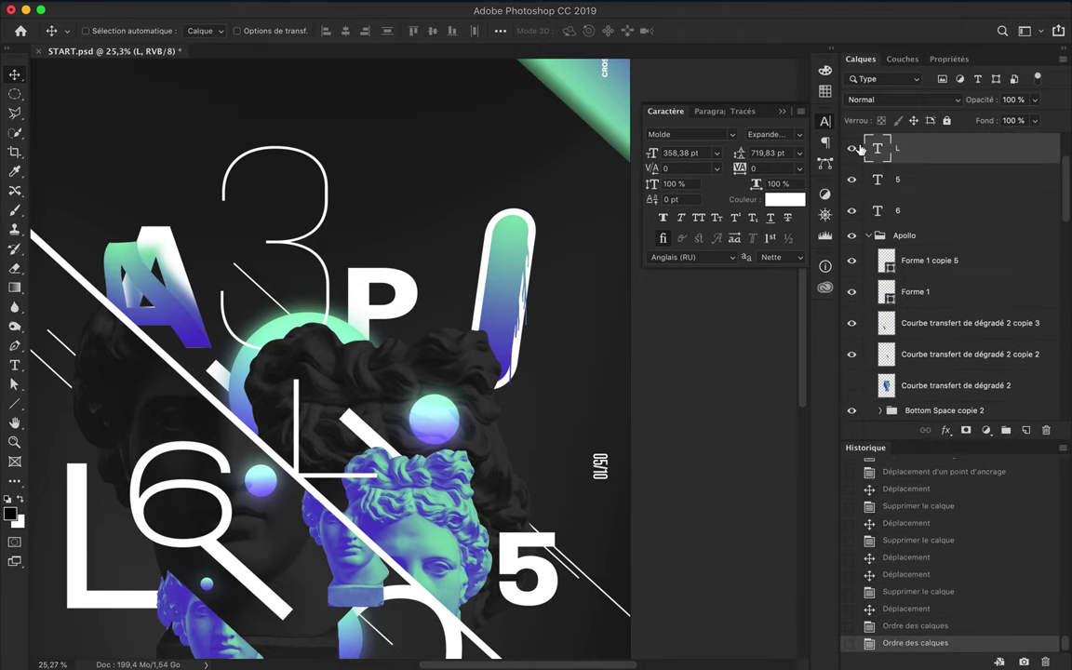
- Move the white bar layer Forme 1 copie 6 to just above the Apollo group
{"action": "left_click", "coordinate": [307, 400]}
{"action": "left_click_drag", "start_coordinate": [352, 430], "coordinate": [347, 427]}
{"action": "scroll", "coordinate": [950, 203], "scroll_direction": "up", "scroll_amount": 5}
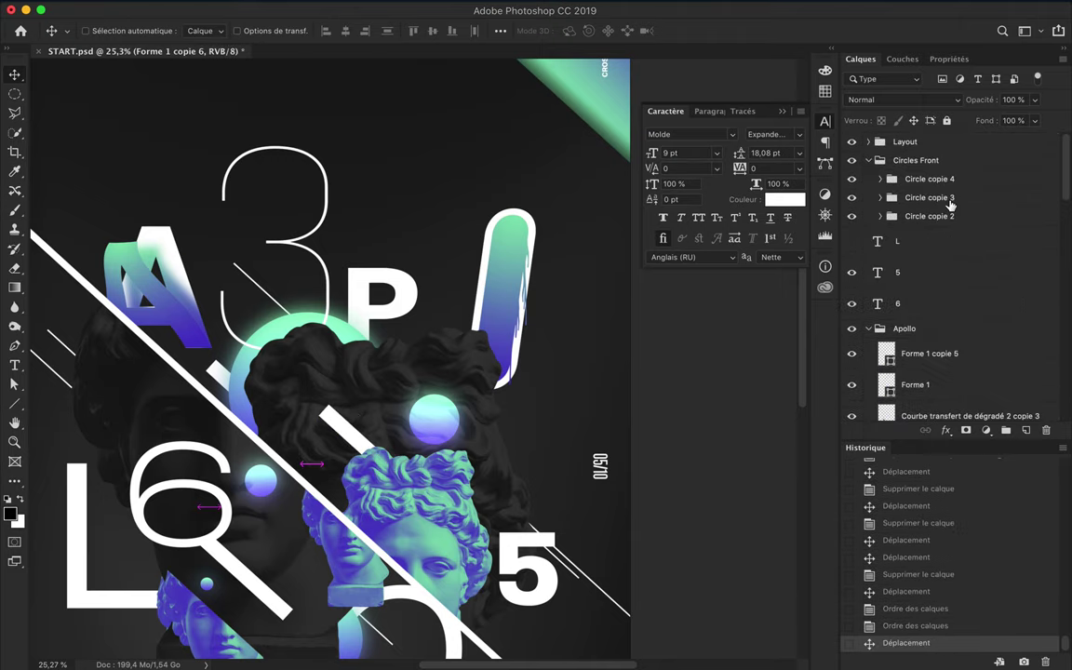
{"action": "scroll", "coordinate": [524, 410], "scroll_direction": "down", "scroll_amount": 3}
{"action": "mouse_move", "coordinate": [931, 402]}
{"action": "left_mouse_down"}
{"action": "mouse_move", "coordinate": [912, 170]}
{"action": "mouse_move", "coordinate": [912, 293]}
{"action": "left_mouse_up"}
{"action": "left_click_drag", "start_coordinate": [337, 368], "coordinate": [505, 366]}
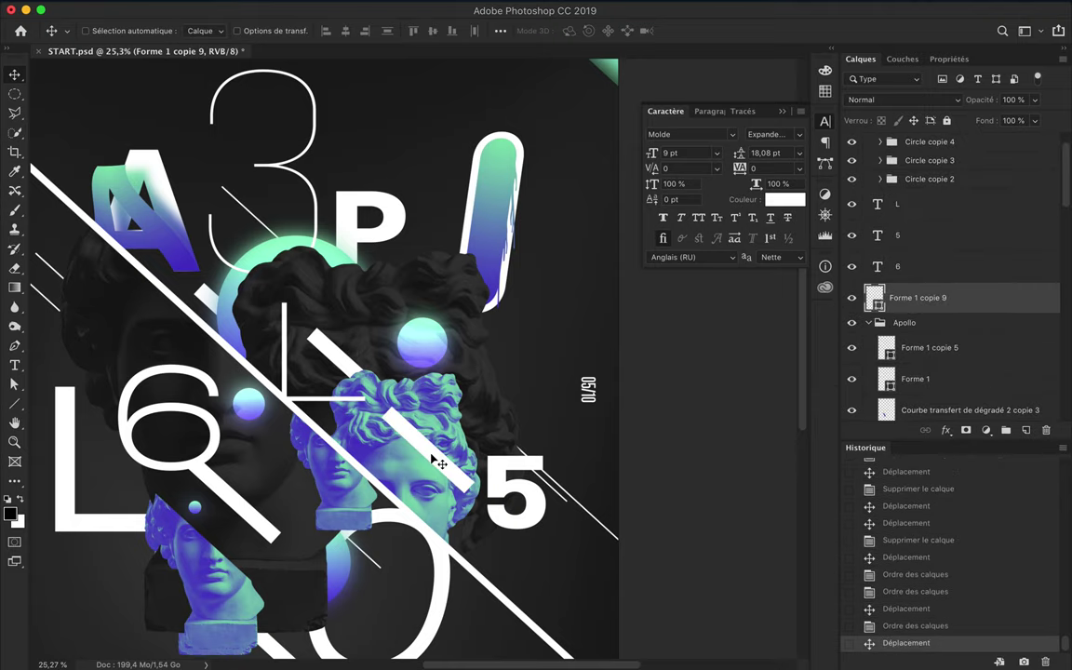
- Place copies of the white bar and thin lines parallel to the big diagonal
{"action": "scroll", "coordinate": [522, 368], "scroll_direction": "down", "scroll_amount": 2}
{"action": "left_click_drag", "start_coordinate": [506, 366], "coordinate": [365, 295]}
{"action": "scroll", "coordinate": [365, 294], "scroll_direction": "down", "scroll_amount": 3}
{"action": "scroll", "coordinate": [366, 261], "scroll_direction": "up", "scroll_amount": 3}
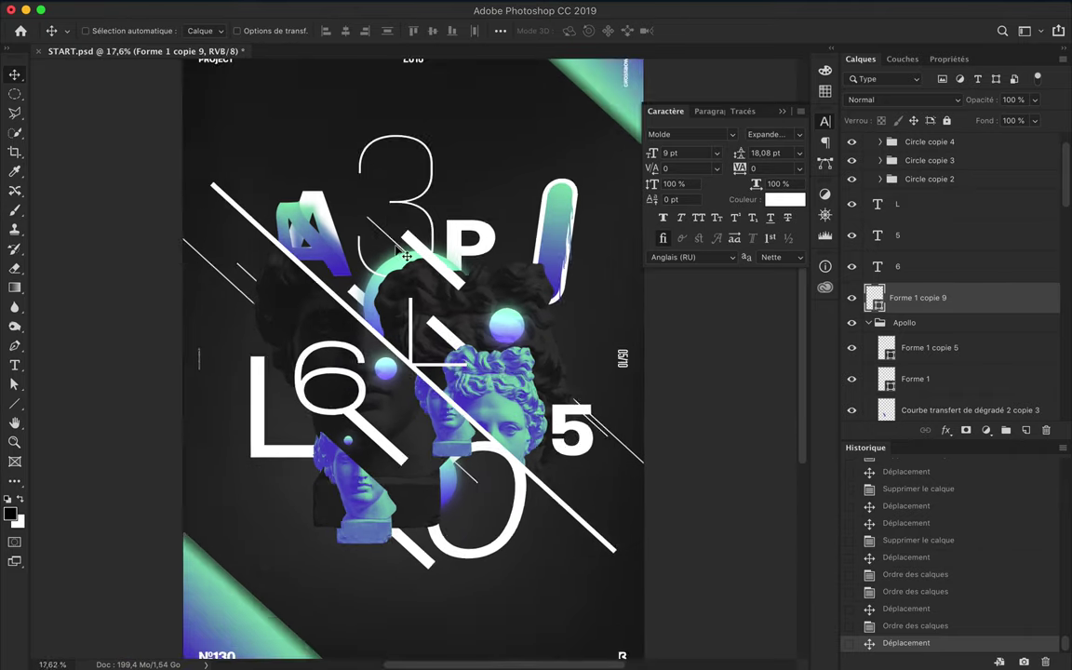
{"action": "scroll", "coordinate": [364, 205], "scroll_direction": "up", "scroll_amount": 1}
{"action": "left_click", "coordinate": [365, 196], "text": "ctrl"}
{"action": "left_click_drag", "start_coordinate": [158, 244], "coordinate": [270, 255]}
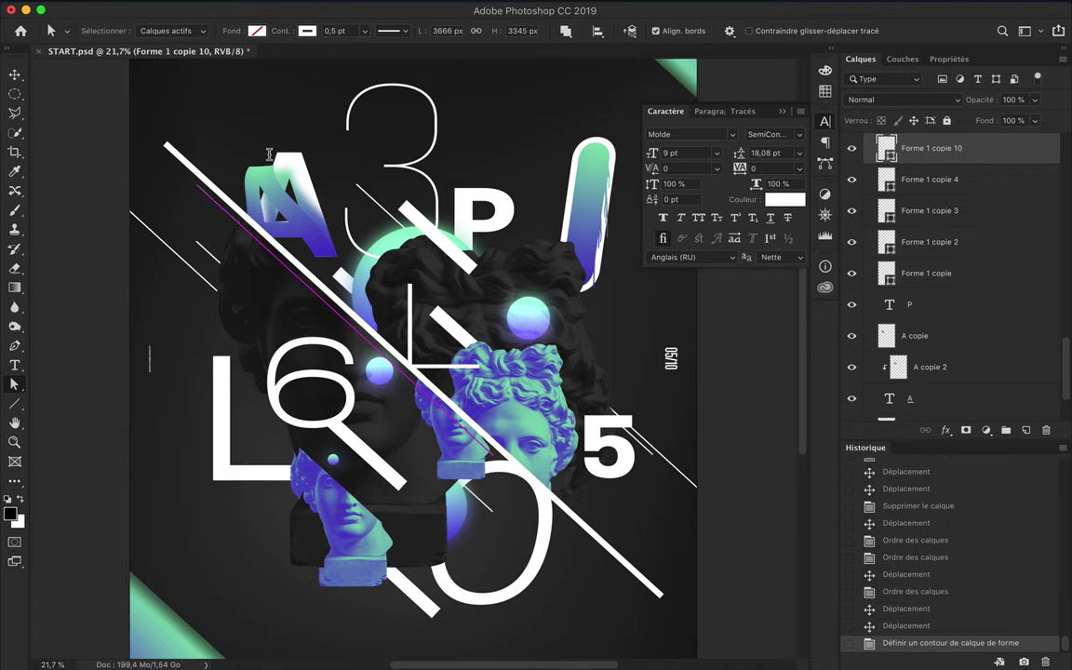
{"action": "mouse_move", "coordinate": [203, 173]}
{"action": "left_mouse_down"}
{"action": "mouse_move", "coordinate": [203, 198]}
{"action": "mouse_move", "coordinate": [329, 286]}
{"action": "left_mouse_up"}
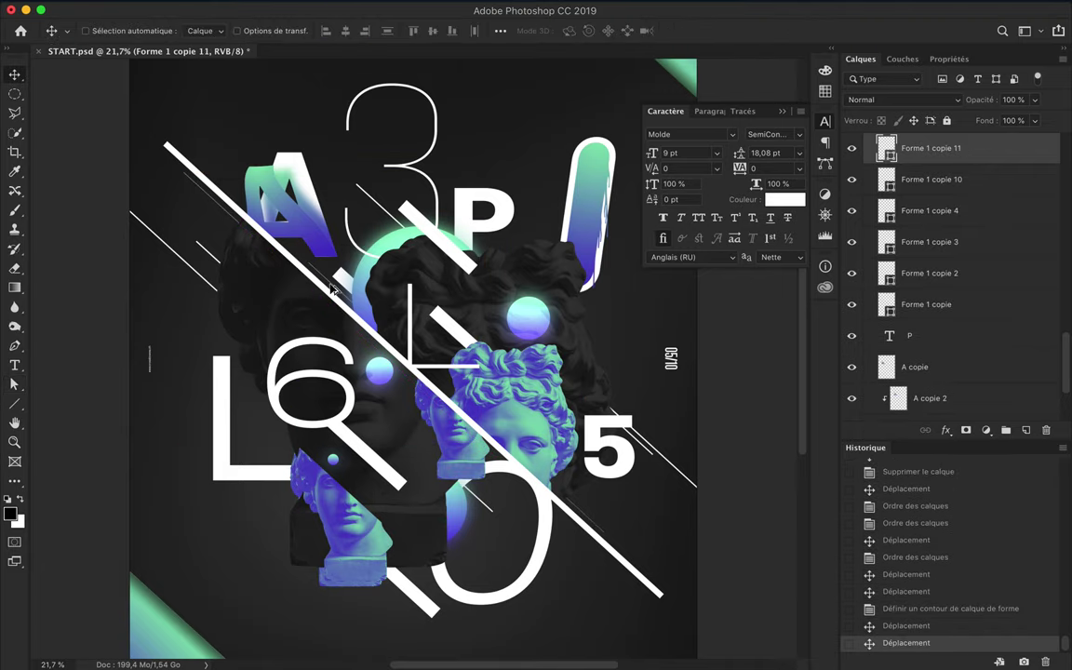
- Preview the poster full-screen with F, then return to the normal editing view
{"action": "scroll", "coordinate": [332, 288], "scroll_direction": "down", "scroll_amount": 3}
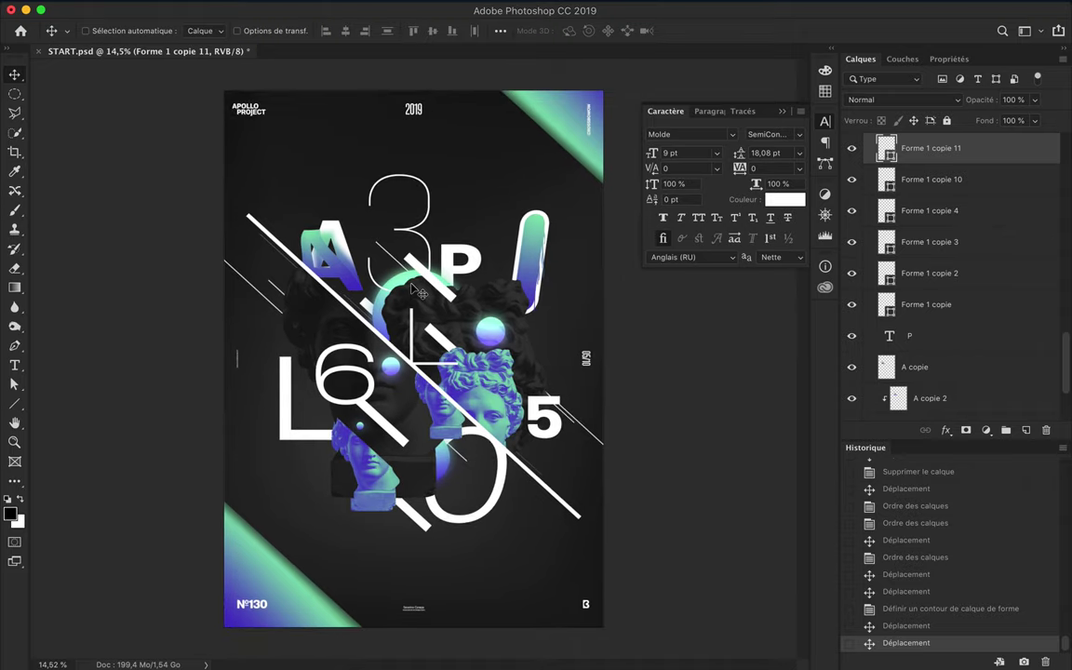
{"action": "key", "text": "f"}
{"action": "key", "text": "f"}
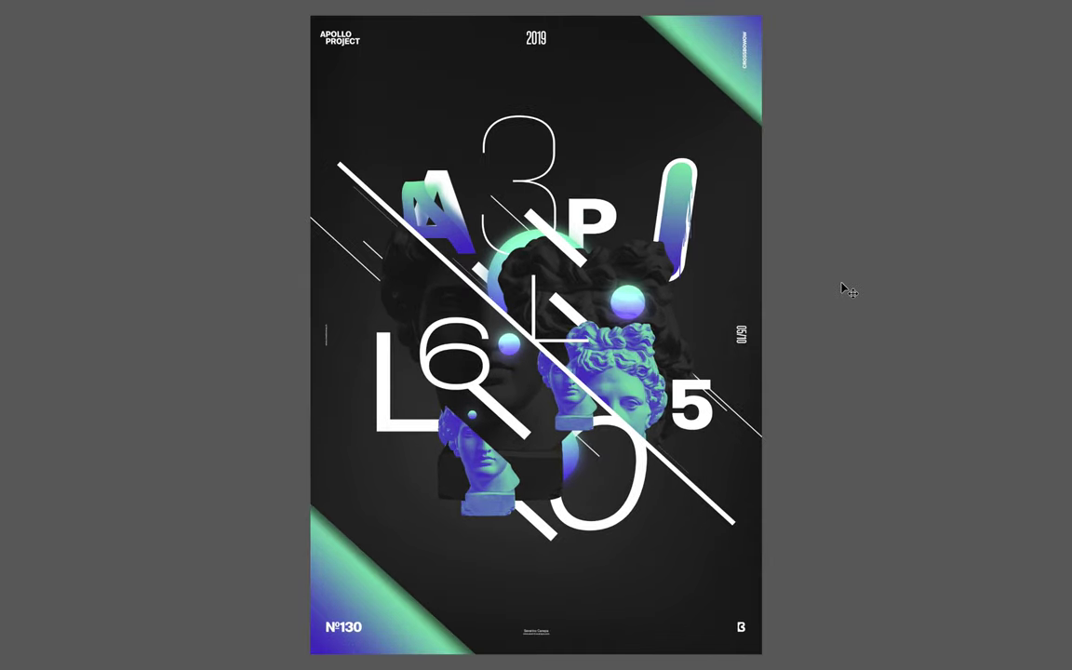
{"action": "key", "text": "f"}
{"action": "scroll", "coordinate": [465, 186], "scroll_direction": "up", "scroll_amount": 2}
- Draw a small circle near the top of the 3 and create a group named Ellipse
{"action": "key", "text": "u"}
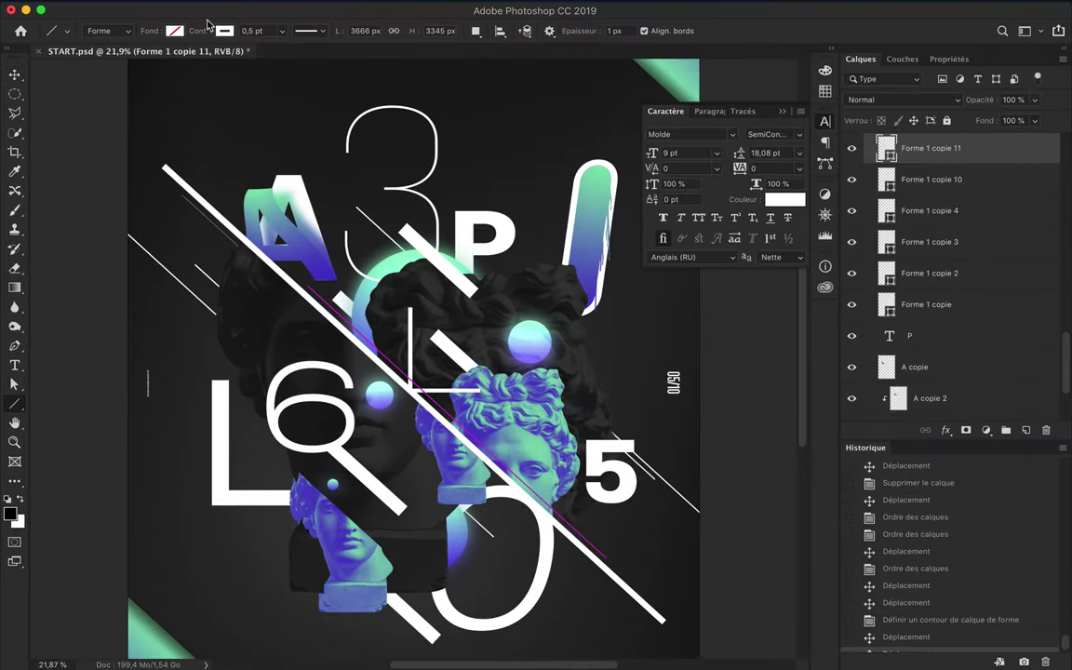
{"action": "right_click", "coordinate": [14, 403]}
{"action": "left_click", "coordinate": [91, 410]}
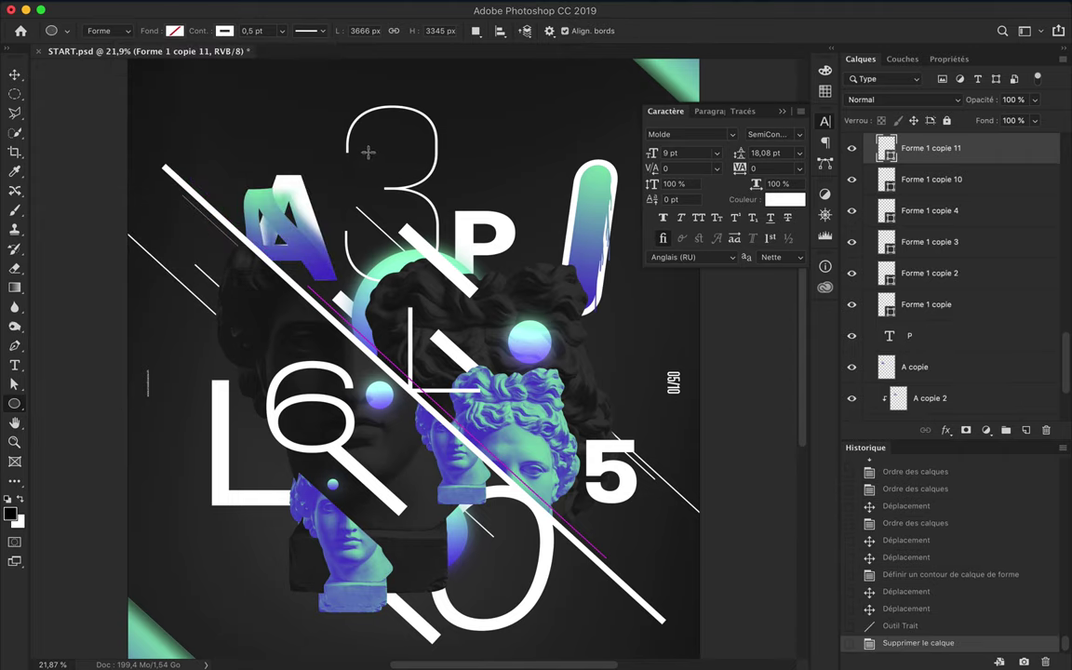
{"action": "left_click_drag", "start_coordinate": [368, 151], "coordinate": [379, 163]}
{"action": "key", "text": "a"}
{"action": "left_click", "coordinate": [858, 60]}
{"action": "left_click", "coordinate": [1007, 429]}
{"action": "type", "text": "Ell"}
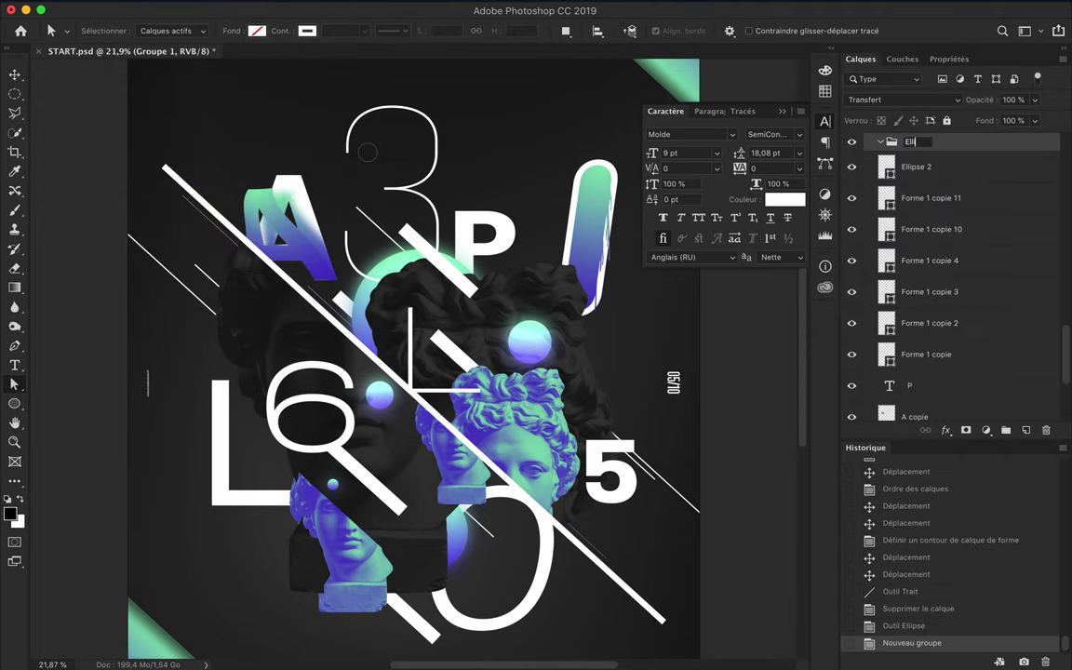
{"action": "type", "text": "ipse"}
{"action": "key", "text": "Return"}
{"action": "key", "text": "u"}
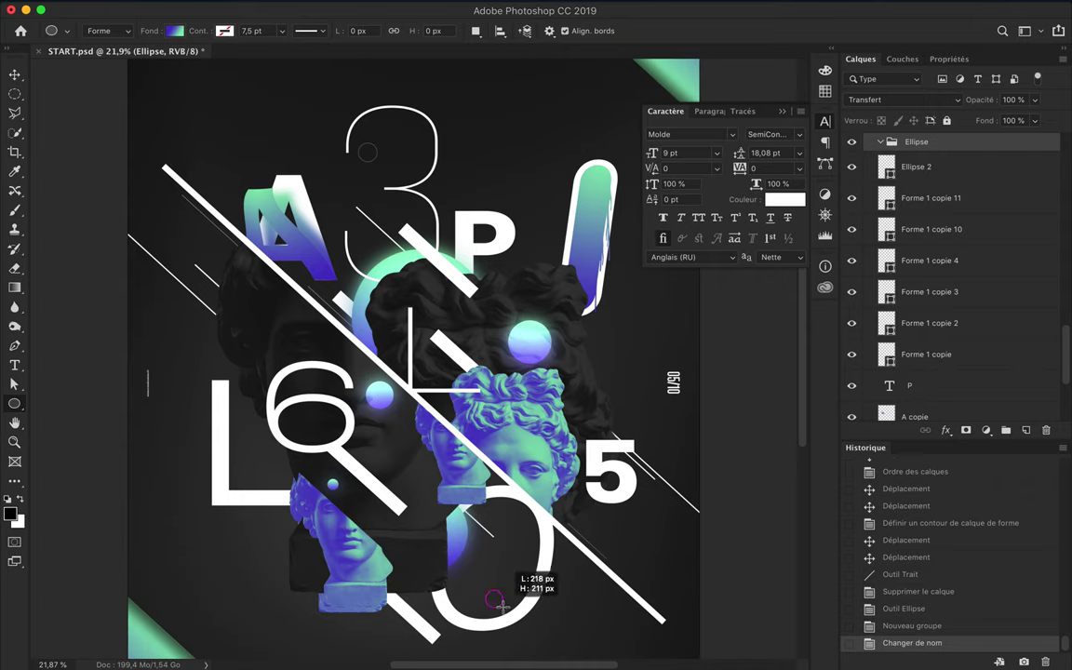
- Draw a circle near the lower O with no fill and a 2,5 pt white outline
{"action": "left_click_drag", "start_coordinate": [501, 606], "coordinate": [499, 604]}
{"action": "key", "text": "a"}
{"action": "left_click", "coordinate": [258, 31]}
{"action": "left_click", "coordinate": [221, 60]}
{"action": "left_click", "coordinate": [399, 59]}
{"action": "left_click", "coordinate": [891, 110]}
{"action": "left_click", "coordinate": [331, 30]}
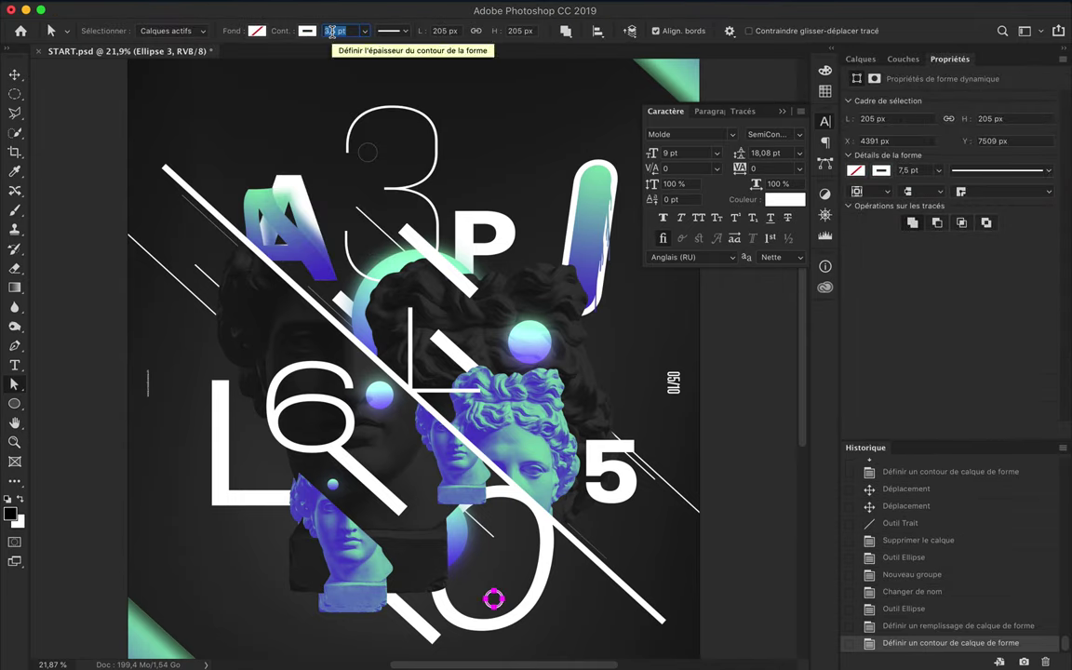
{"action": "type", "text": "2,5"}
{"action": "key", "text": "Return"}
- Add enlarged ring copies on the left and near the P, one with a 5,5 pt outline
{"action": "key", "text": "ctrl+t"}
{"action": "mouse_move", "coordinate": [494, 600]}
{"action": "left_mouse_down"}
{"action": "mouse_move", "coordinate": [207, 344]}
{"action": "mouse_move", "coordinate": [259, 391]}
{"action": "mouse_move", "coordinate": [222, 347]}
{"action": "mouse_move", "coordinate": [552, 267]}
{"action": "mouse_move", "coordinate": [554, 229]}
{"action": "left_mouse_up"}
{"action": "key", "text": "Return"}
{"action": "key", "text": "ctrl+t"}
{"action": "key", "text": "Return"}
{"action": "key", "text": "a"}
{"action": "key", "text": "Up"}
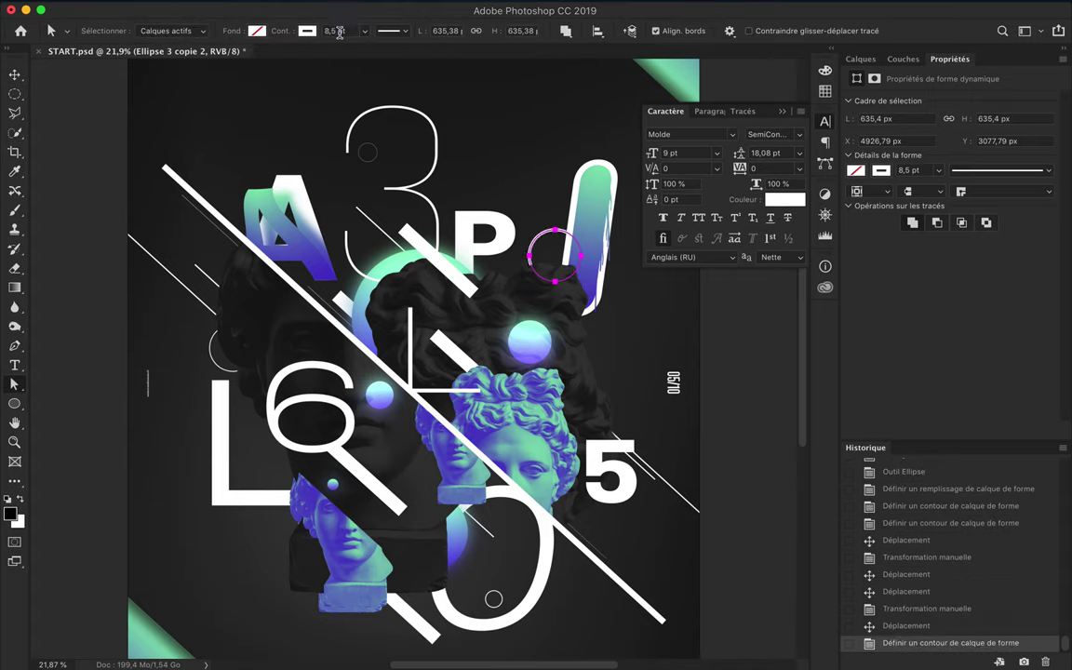
{"action": "key", "text": "Up"}
- Move the ring beside the P, fill it solid white, and shrink it to 271 px
{"action": "key", "text": "v"}
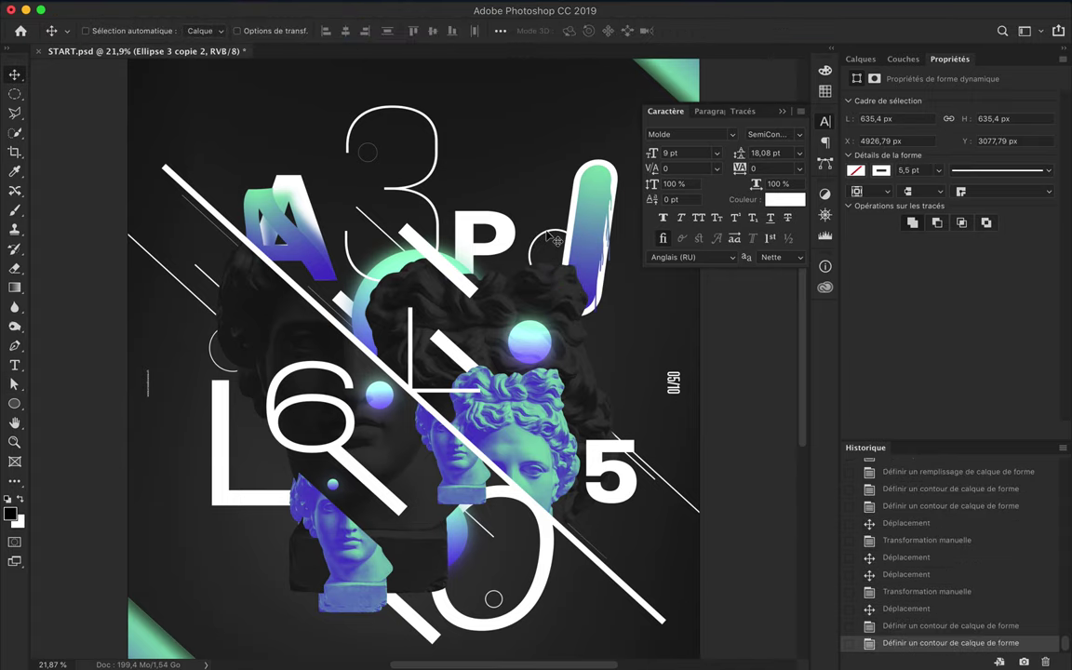
{"action": "mouse_move", "coordinate": [549, 241]}
{"action": "left_mouse_down"}
{"action": "mouse_move", "coordinate": [502, 155]}
{"action": "mouse_move", "coordinate": [510, 179]}
{"action": "left_mouse_up"}
{"action": "key", "text": "a"}
{"action": "left_click", "coordinate": [308, 30]}
{"action": "left_click", "coordinate": [164, 104]}
{"action": "key", "text": "v"}
{"action": "key", "text": "Return"}
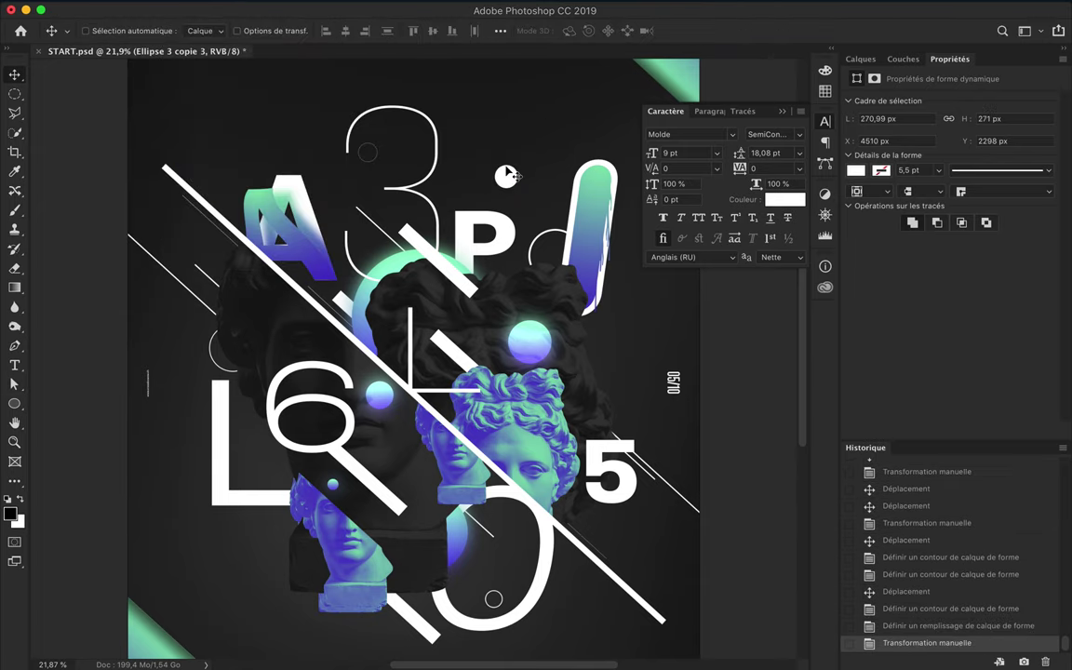
- Add white dot copies: a 654 px one near the bottom, 523 px beside the 6, 173 px near the A
{"action": "key", "text": "ctrl+t"}
{"action": "mouse_move", "coordinate": [539, 213]}
{"action": "left_mouse_down"}
{"action": "mouse_move", "coordinate": [570, 614]}
{"action": "mouse_move", "coordinate": [603, 647]}
{"action": "mouse_move", "coordinate": [564, 585]}
{"action": "mouse_move", "coordinate": [284, 424]}
{"action": "mouse_move", "coordinate": [293, 469]}
{"action": "mouse_move", "coordinate": [240, 166]}
{"action": "mouse_move", "coordinate": [398, 165]}
{"action": "left_mouse_up"}
{"action": "key", "text": "Return"}
{"action": "key", "text": "ctrl+z"}
{"action": "key", "text": "ctrl+t"}
{"action": "key", "text": "Return"}
{"action": "key", "text": "ctrl+t"}
{"action": "key", "text": "Return"}
{"action": "key", "text": "Down"}
{"action": "key", "text": "ctrl+t"}
{"action": "key", "text": "Return"}
- Shrink a dot to 126 px near the 3, put its layer under Circle copie 2, and add another dot
{"action": "scroll", "coordinate": [257, 161], "scroll_direction": "up", "scroll_amount": 1}
{"action": "scroll", "coordinate": [399, 166], "scroll_direction": "up", "scroll_amount": 1}
{"action": "key", "text": "ctrl+t"}
{"action": "scroll", "coordinate": [396, 207], "scroll_direction": "up", "scroll_amount": 2}
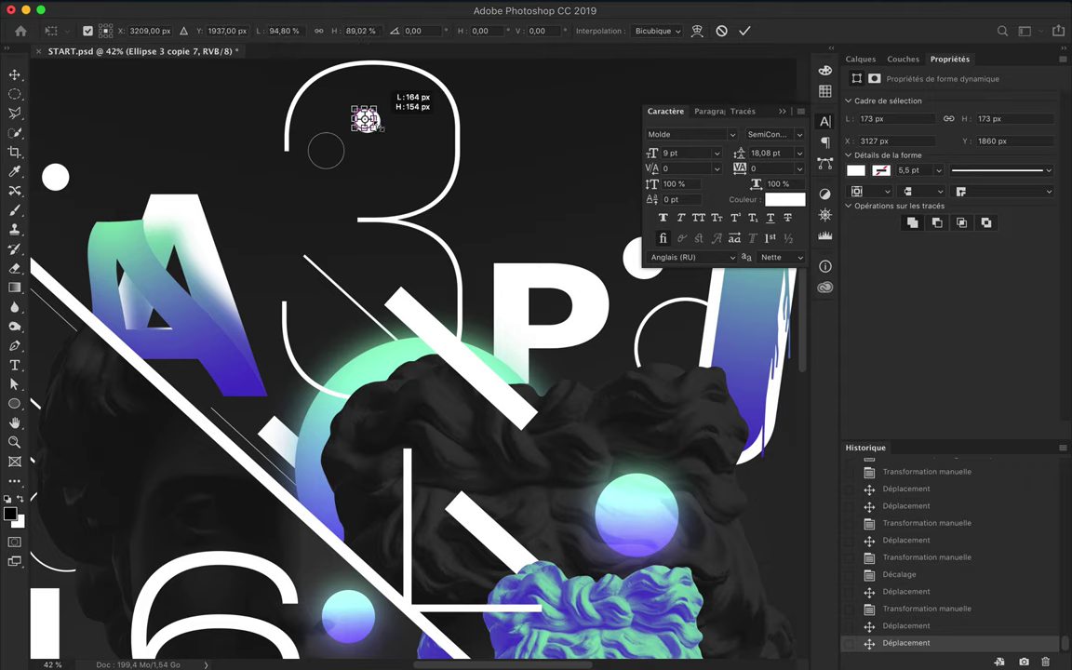
{"action": "left_click_drag", "start_coordinate": [365, 119], "coordinate": [358, 113]}
{"action": "key", "text": "Return"}
{"action": "scroll", "coordinate": [390, 125], "scroll_direction": "down", "scroll_amount": 2}
{"action": "scroll", "coordinate": [390, 125], "scroll_direction": "down", "scroll_amount": 2}
{"action": "scroll", "coordinate": [390, 125], "scroll_direction": "down", "scroll_amount": 1}
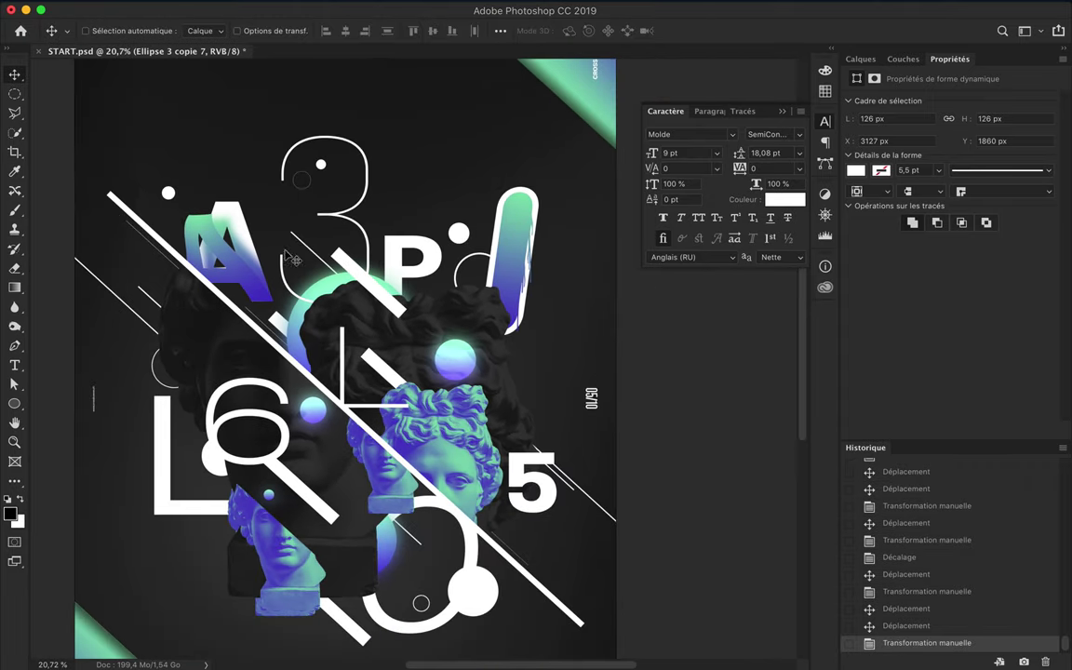
{"action": "left_click_drag", "start_coordinate": [282, 136], "coordinate": [281, 136]}
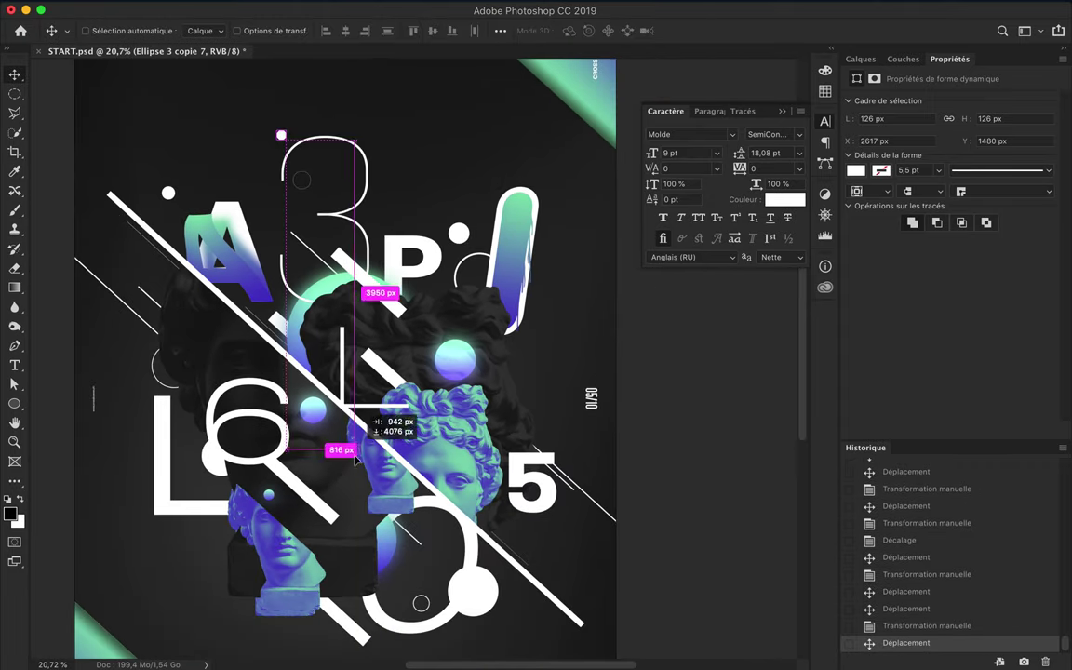
{"action": "left_click", "coordinate": [861, 59]}
{"action": "left_click_drag", "start_coordinate": [938, 80], "coordinate": [935, 241]}
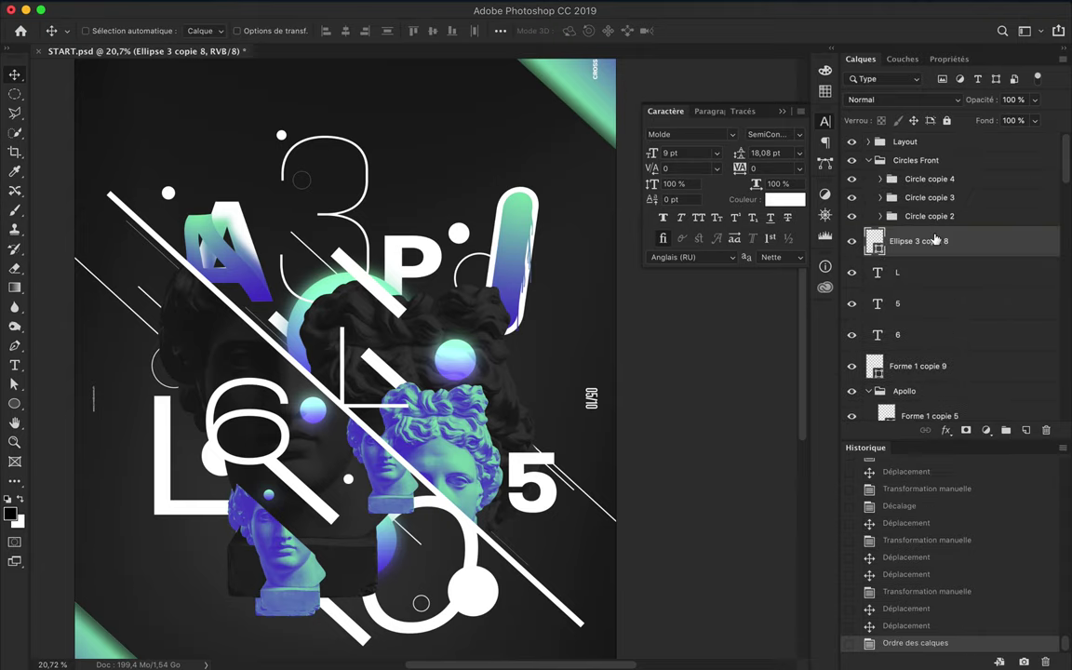
{"action": "left_click_drag", "start_coordinate": [426, 349], "coordinate": [414, 352]}
- Save the finished Apollo poster with Ctrl+S
{"action": "key", "text": "ctrl+s"}
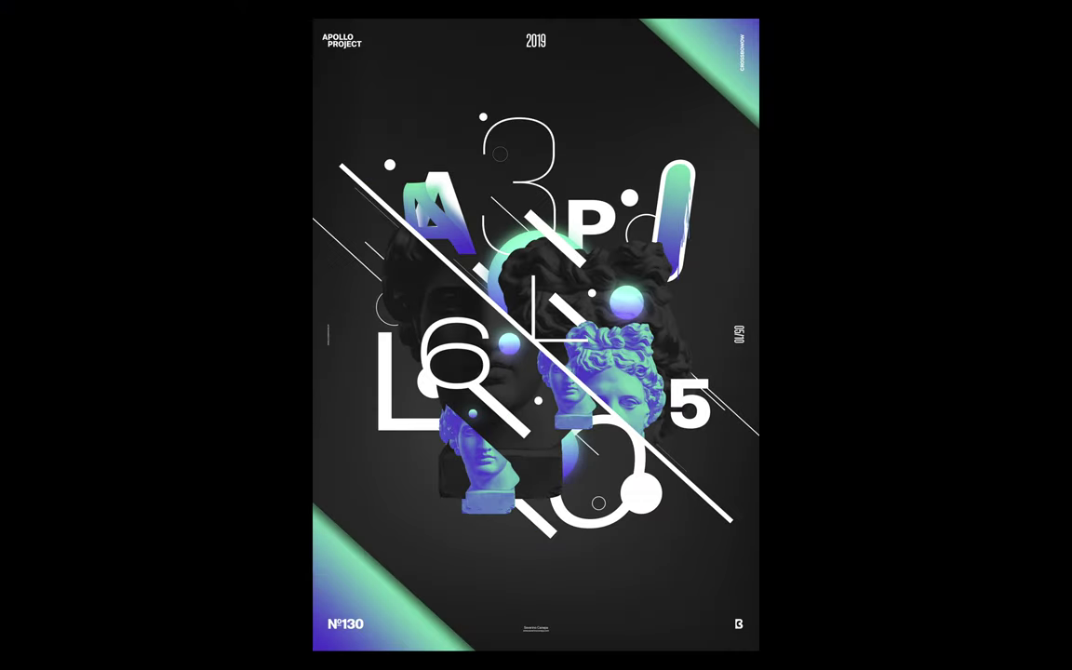